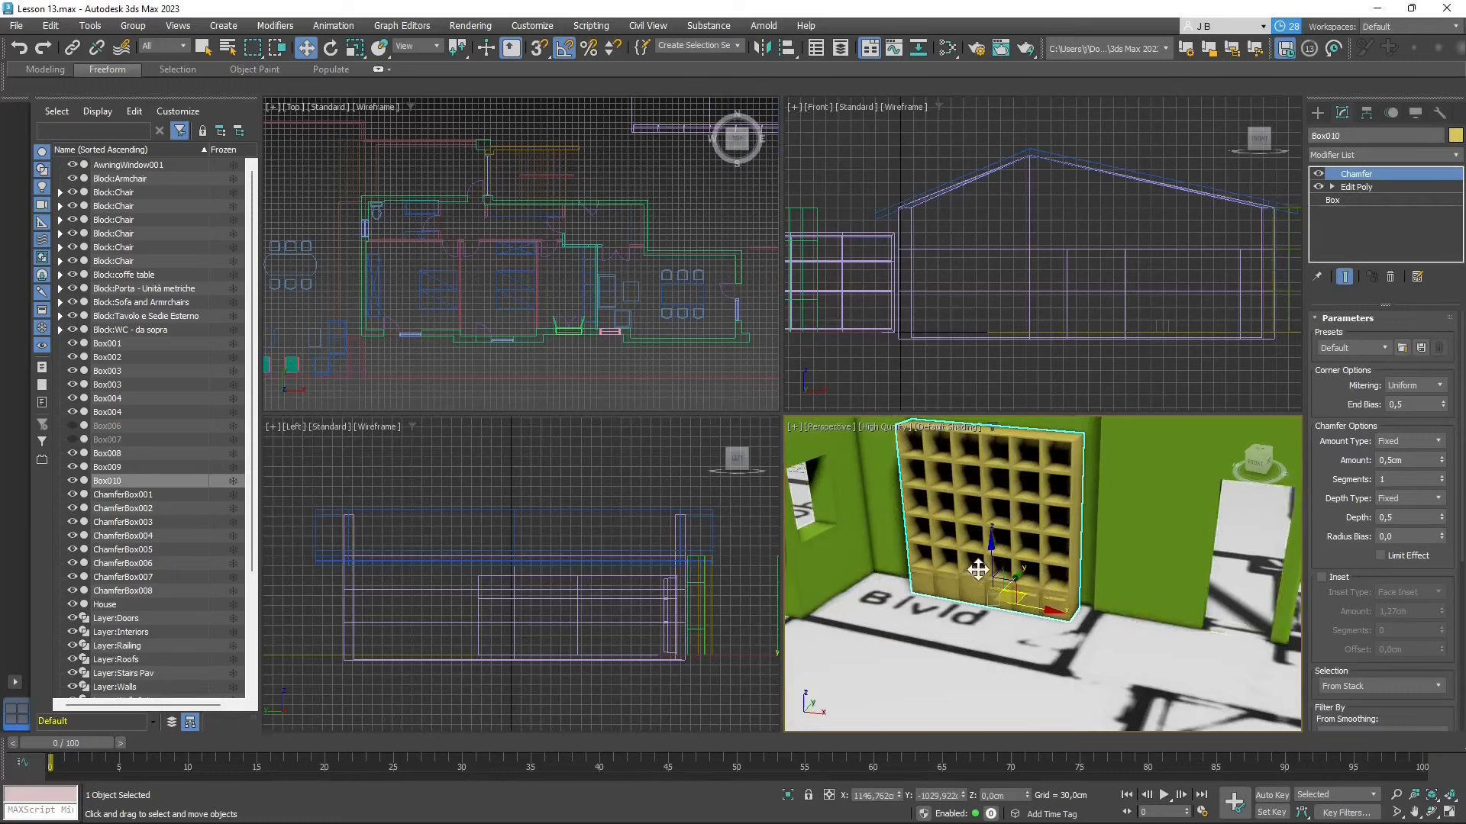
# - Inspect the yellow bookshelf's edges and the green wall up close, and the surrounding house models in the perspective view
pyautogui.scroll(-4, 977, 565)
pyautogui.keyDown('alt'); pyautogui.moveTo(978, 565); pyautogui.dragTo(928, 553, button='middle'); pyautogui.keyUp('alt')
pyautogui.scroll(6, 1161, 489)
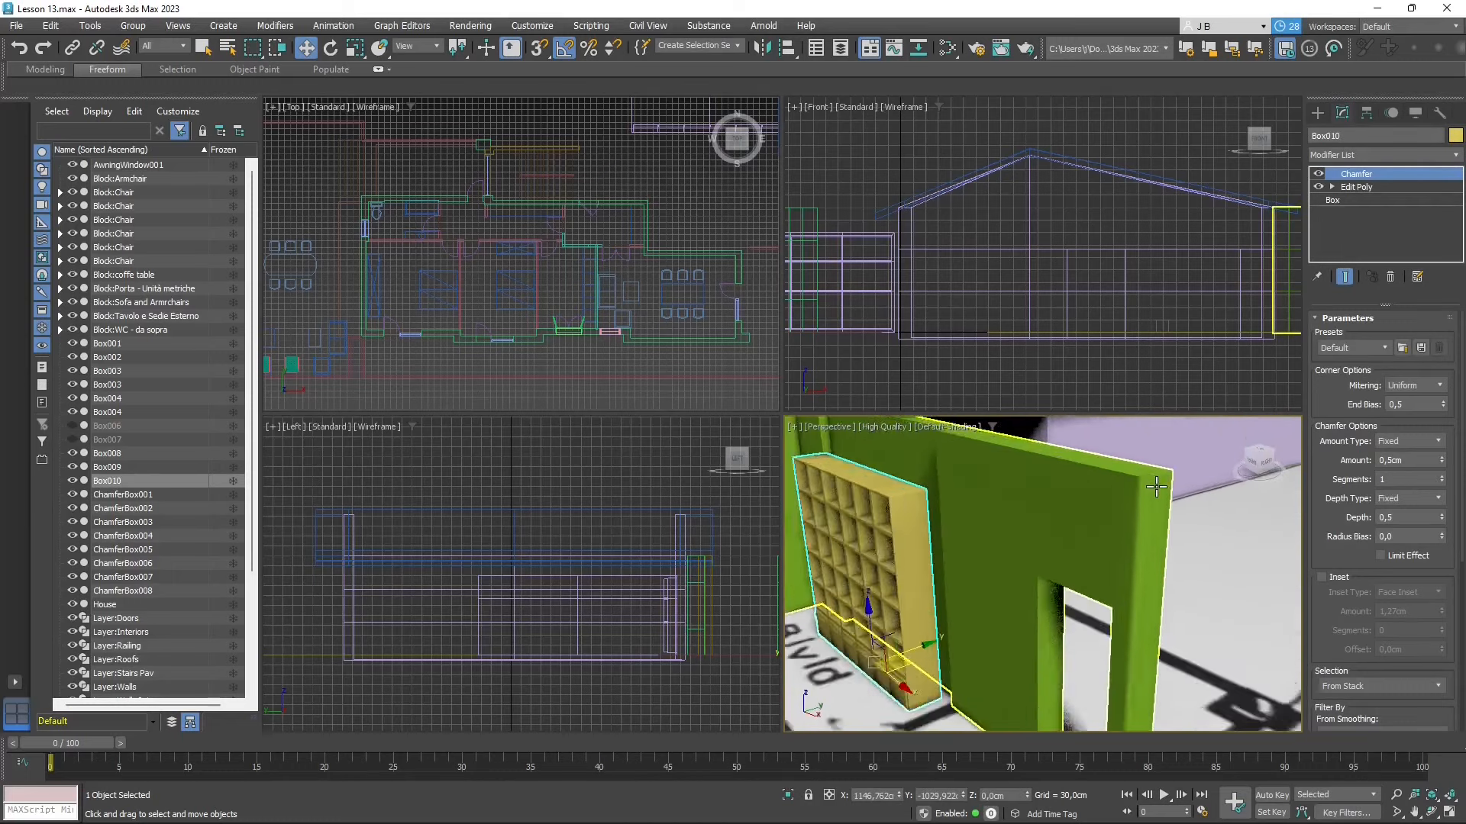
pyautogui.keyDown('alt'); pyautogui.moveTo(1011, 513); pyautogui.dragTo(1070, 513, button='middle'); pyautogui.keyUp('alt')
pyautogui.scroll(5, 1190, 477)
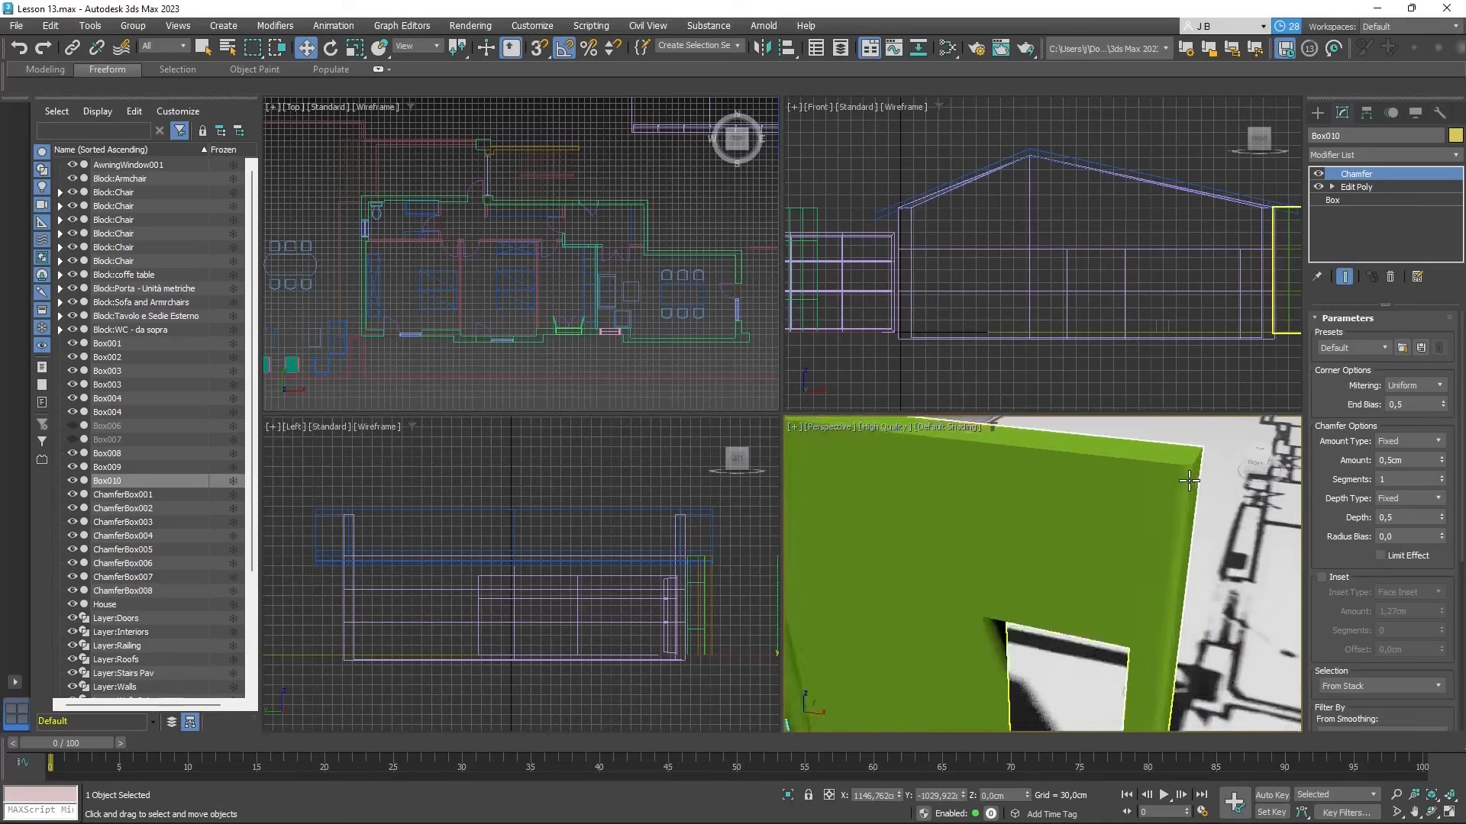
pyautogui.scroll(-4, 1189, 487)
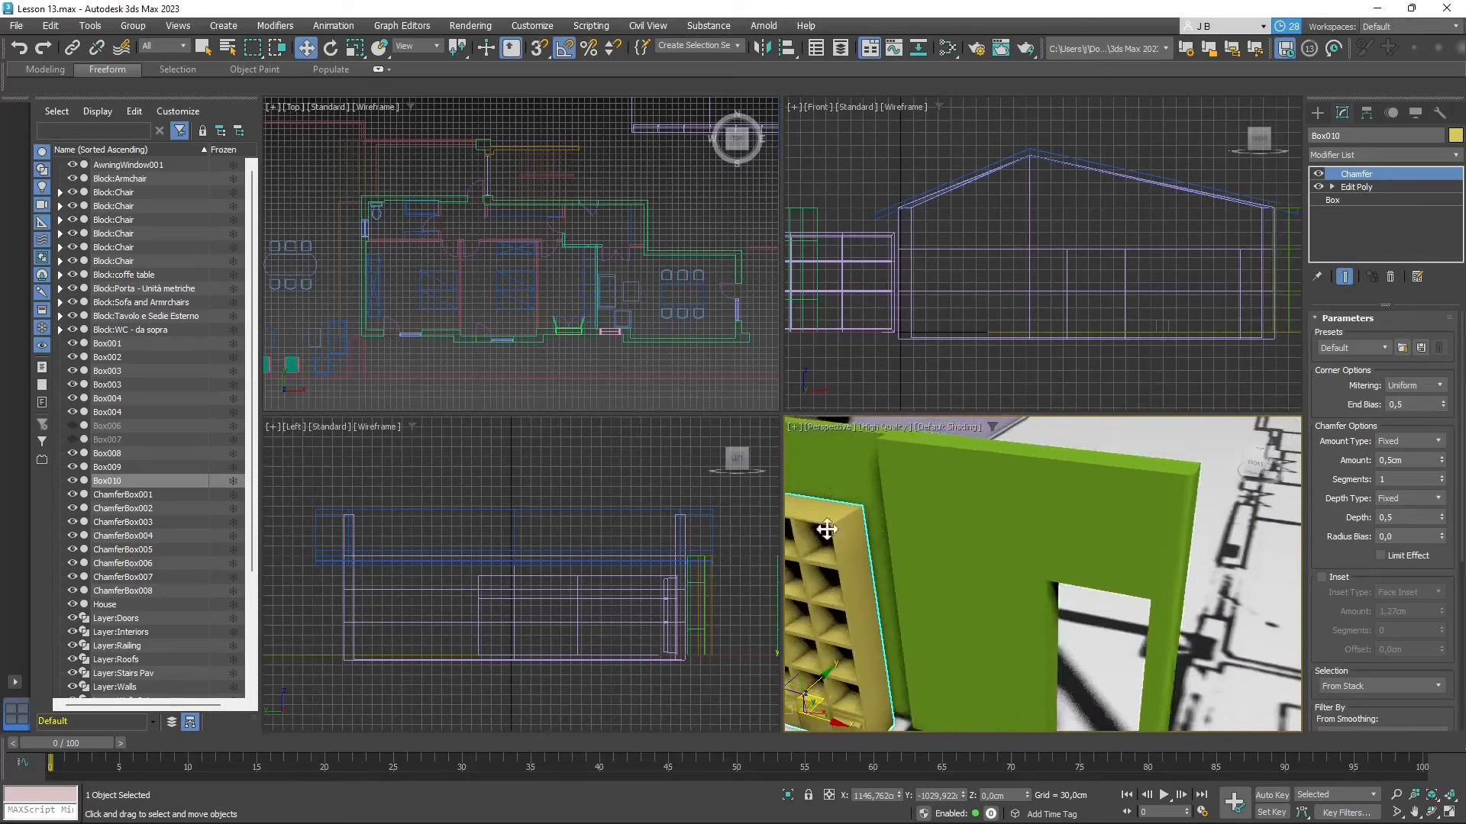
pyautogui.scroll(-2, 921, 495)
pyautogui.scroll(4, 819, 517)
pyautogui.scroll(8, 942, 494)
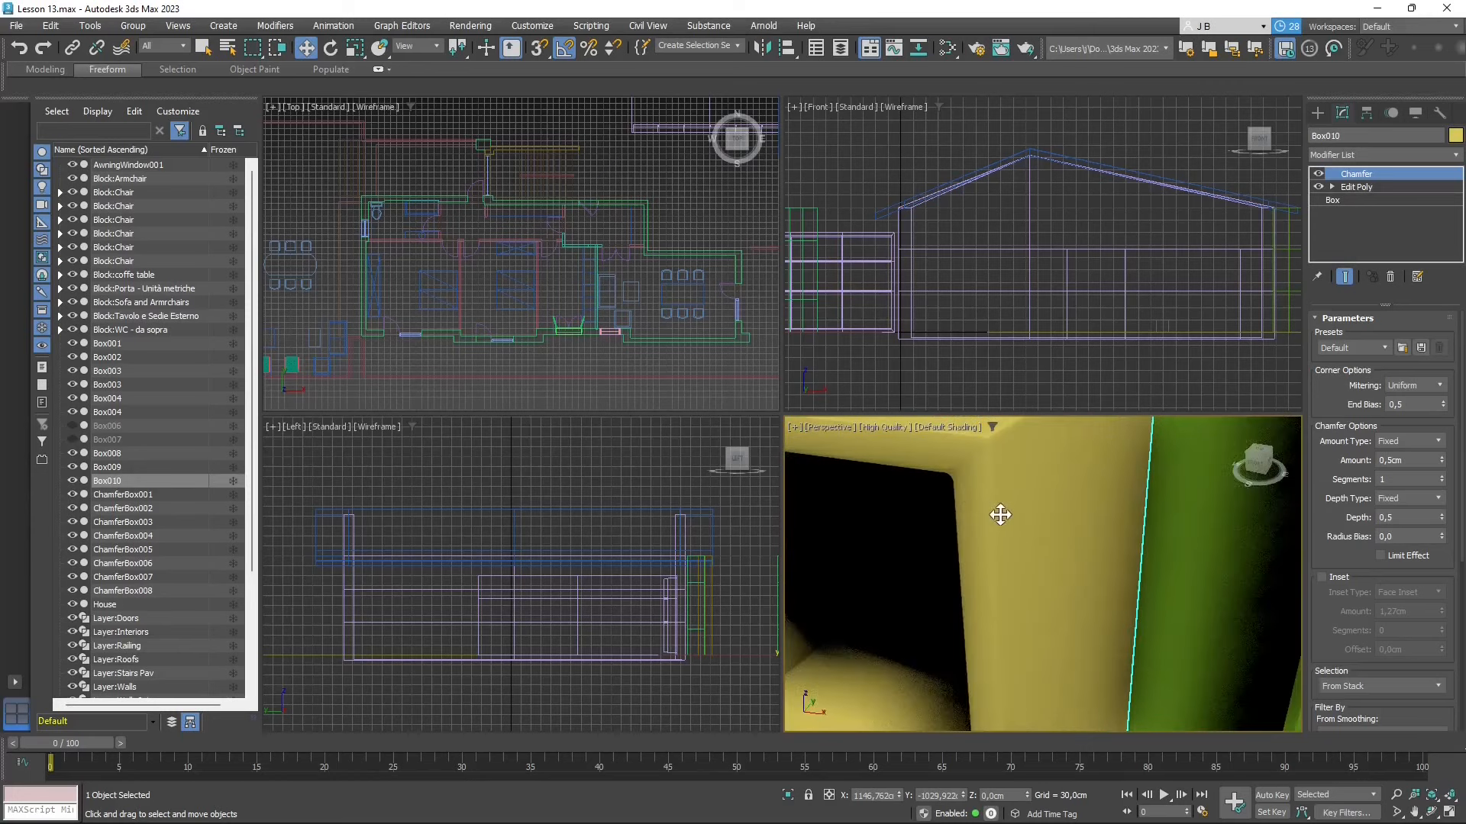
pyautogui.scroll(-12, 1001, 514)
pyautogui.scroll(-8, 1132, 547)
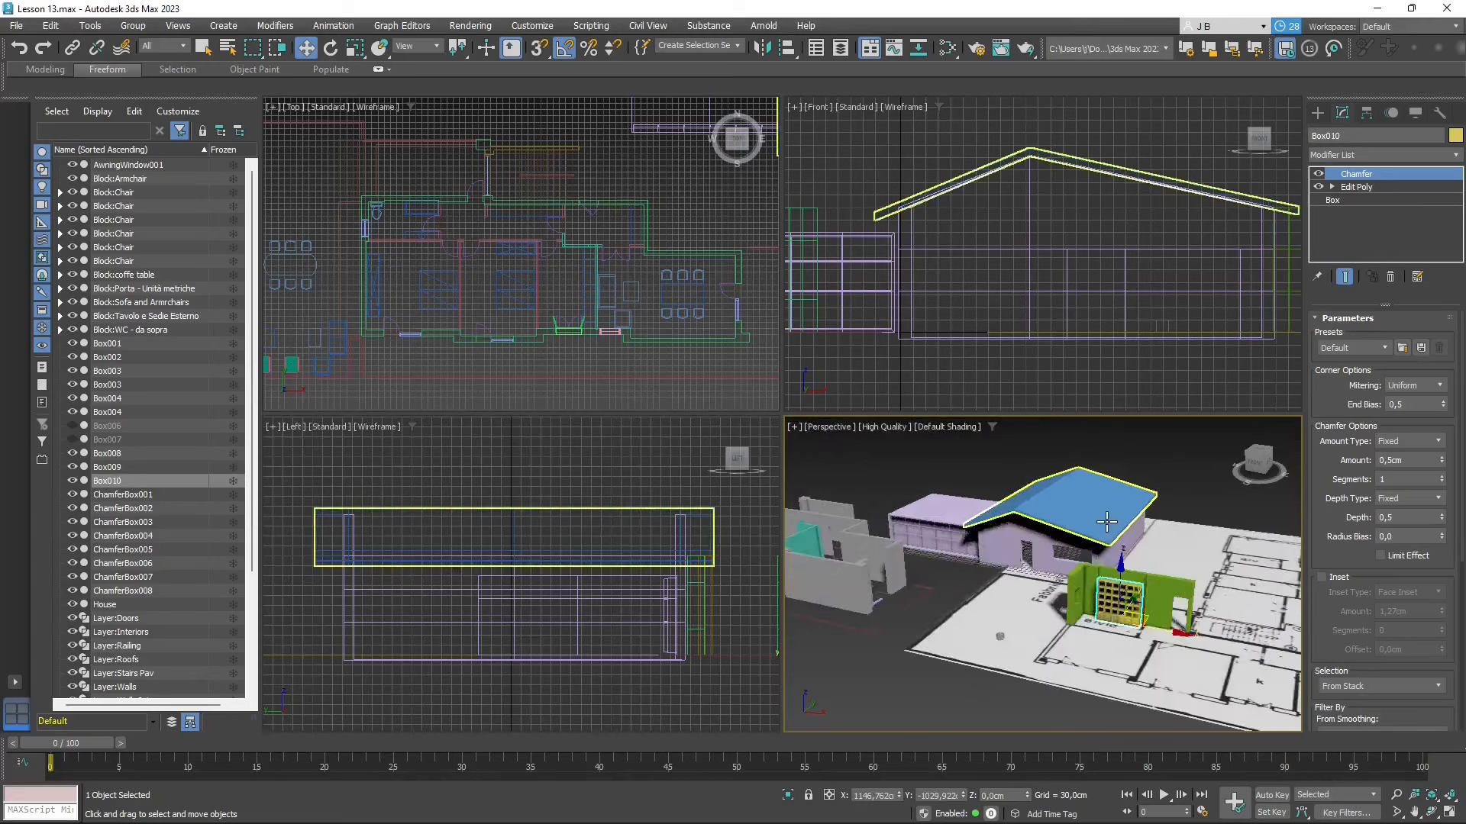
pyautogui.scroll(4, 1057, 590)
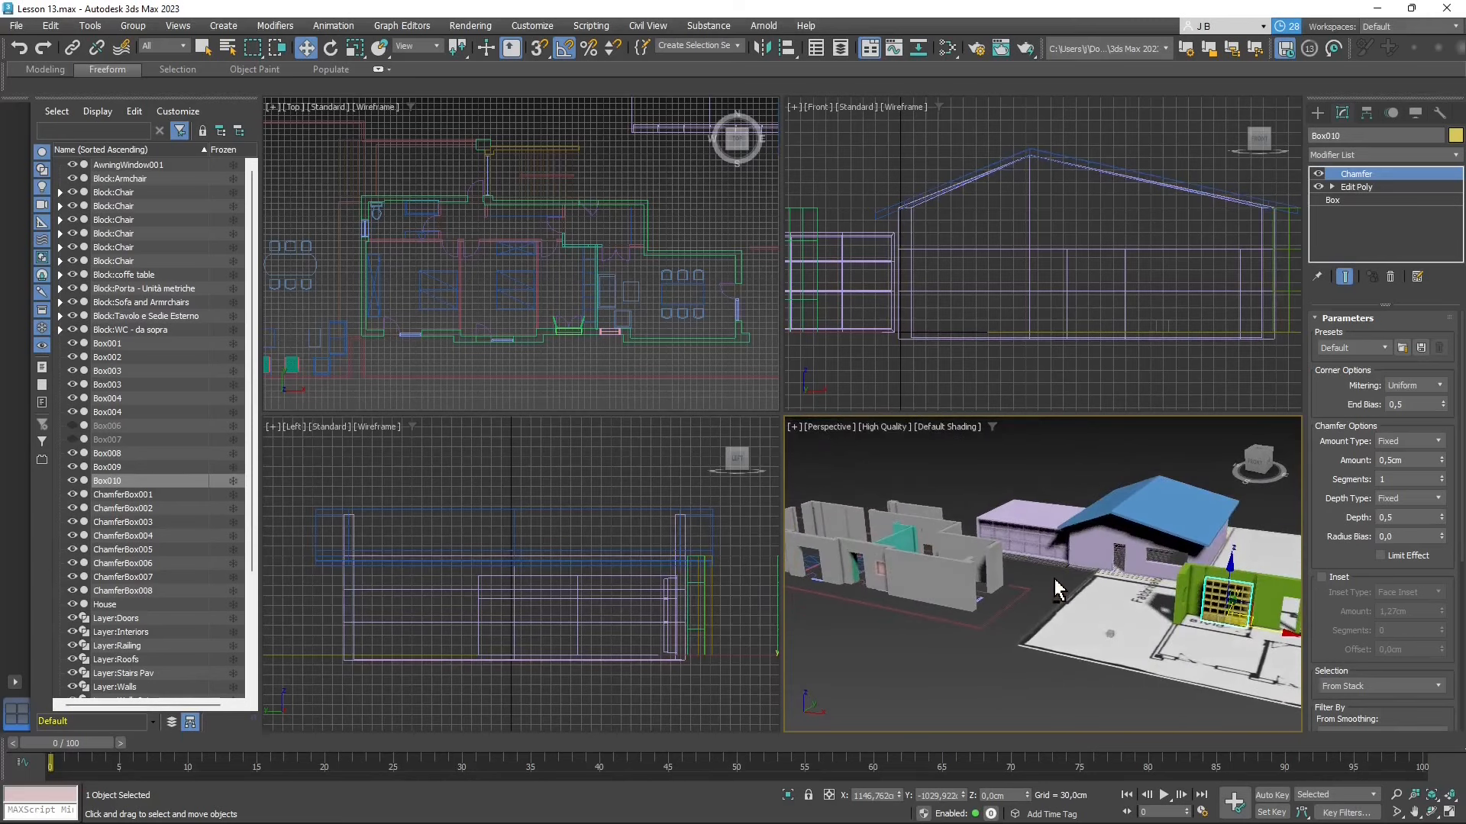
pyautogui.scroll(-4, 1038, 590)
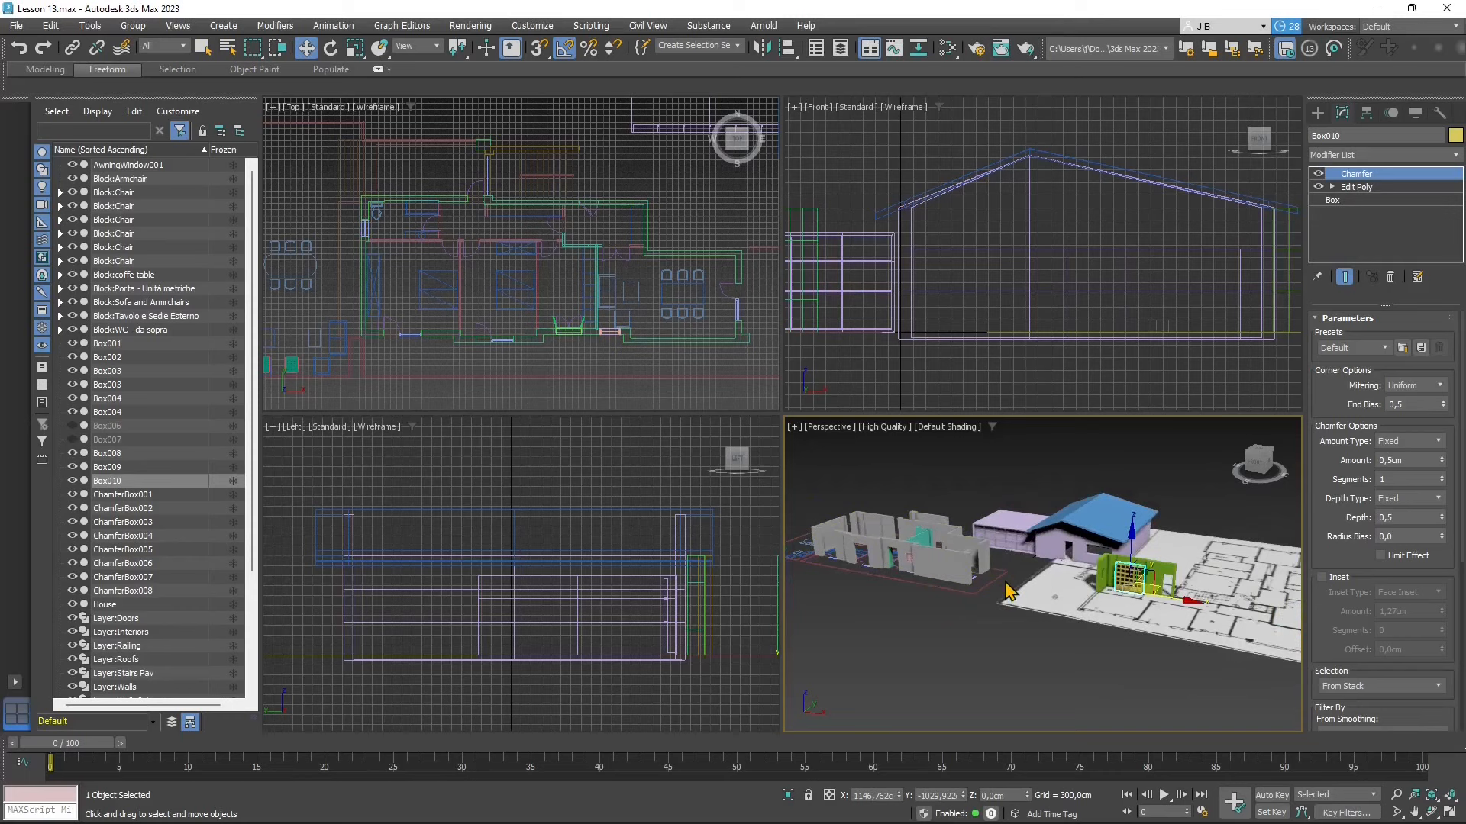
pyautogui.scroll(3, 1008, 592)
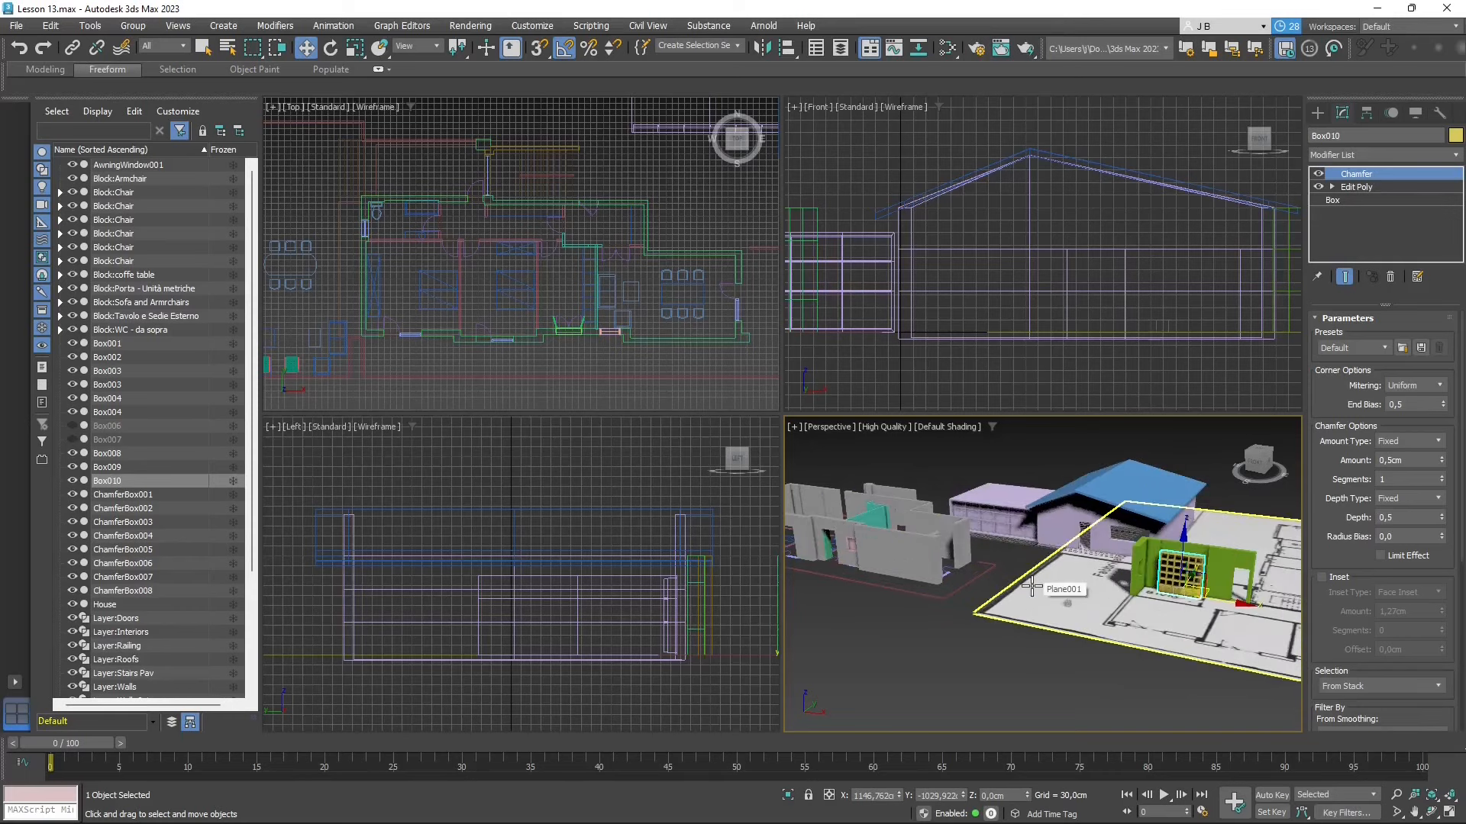
# - Clear the selection and create a box about 144 × 113 × 105 cm on the floor plan's near corner
pyautogui.click(1039, 478)
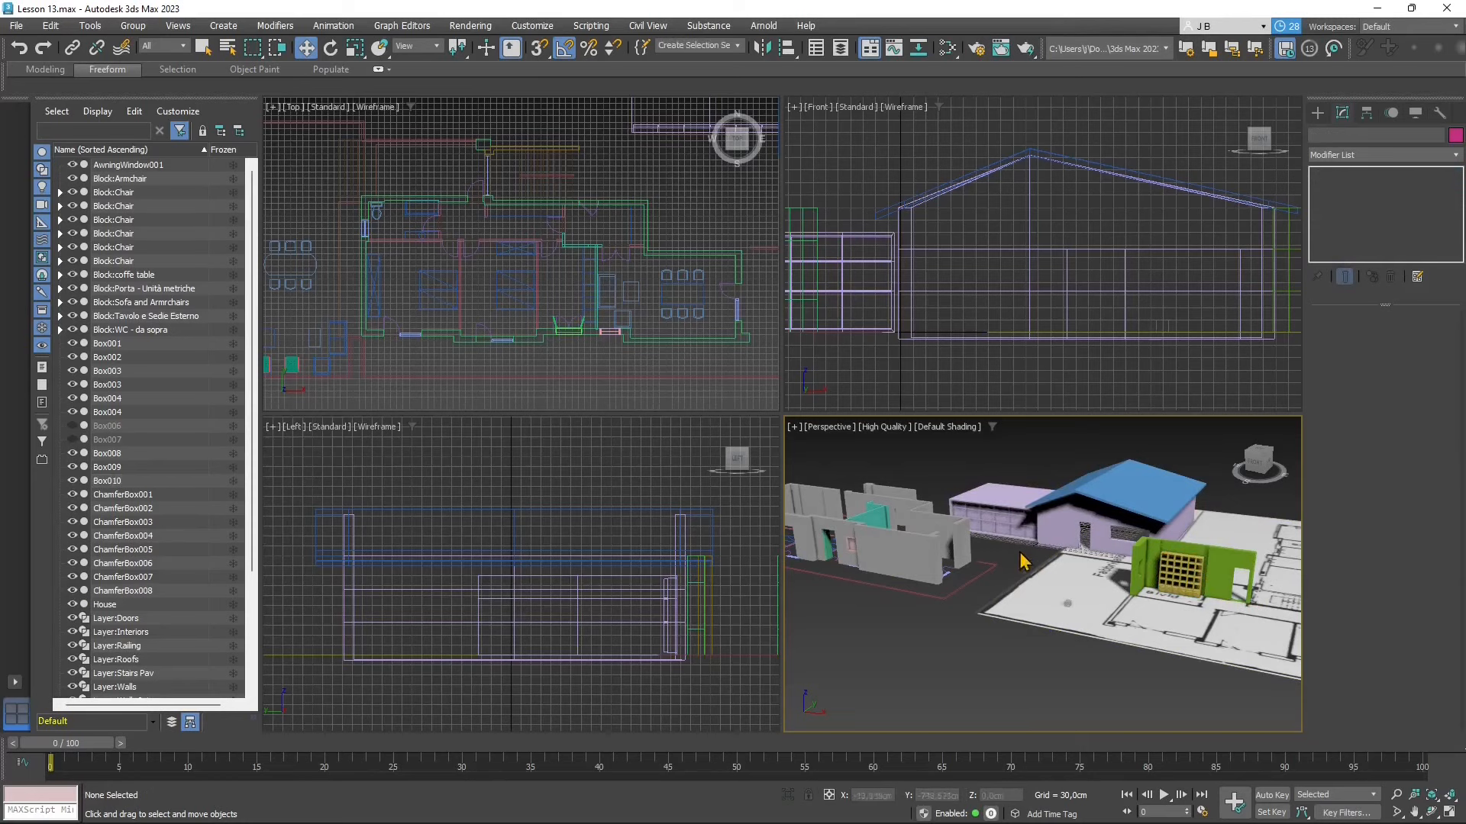
pyautogui.click(1321, 112)
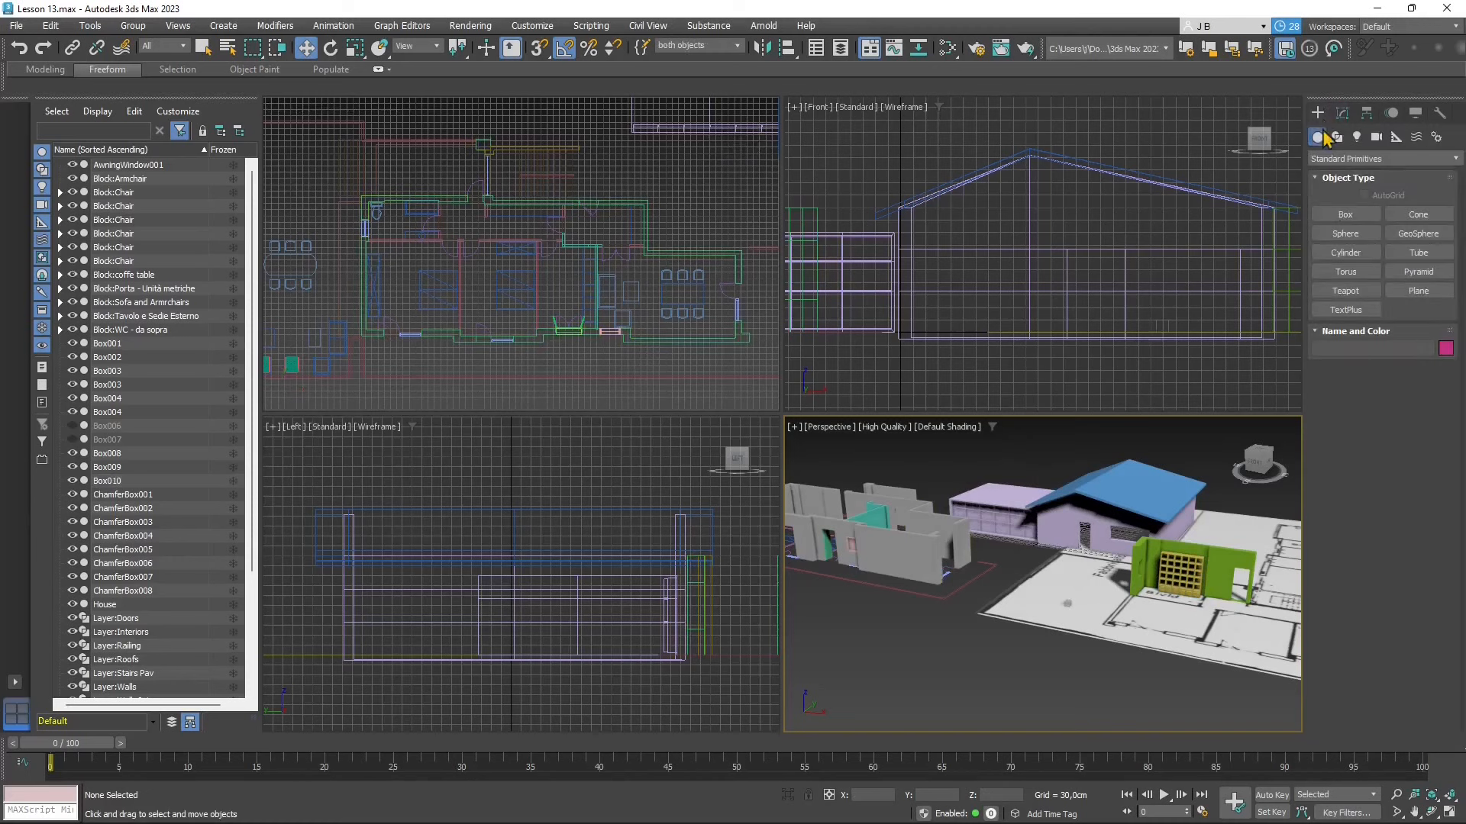
pyautogui.click(1345, 214)
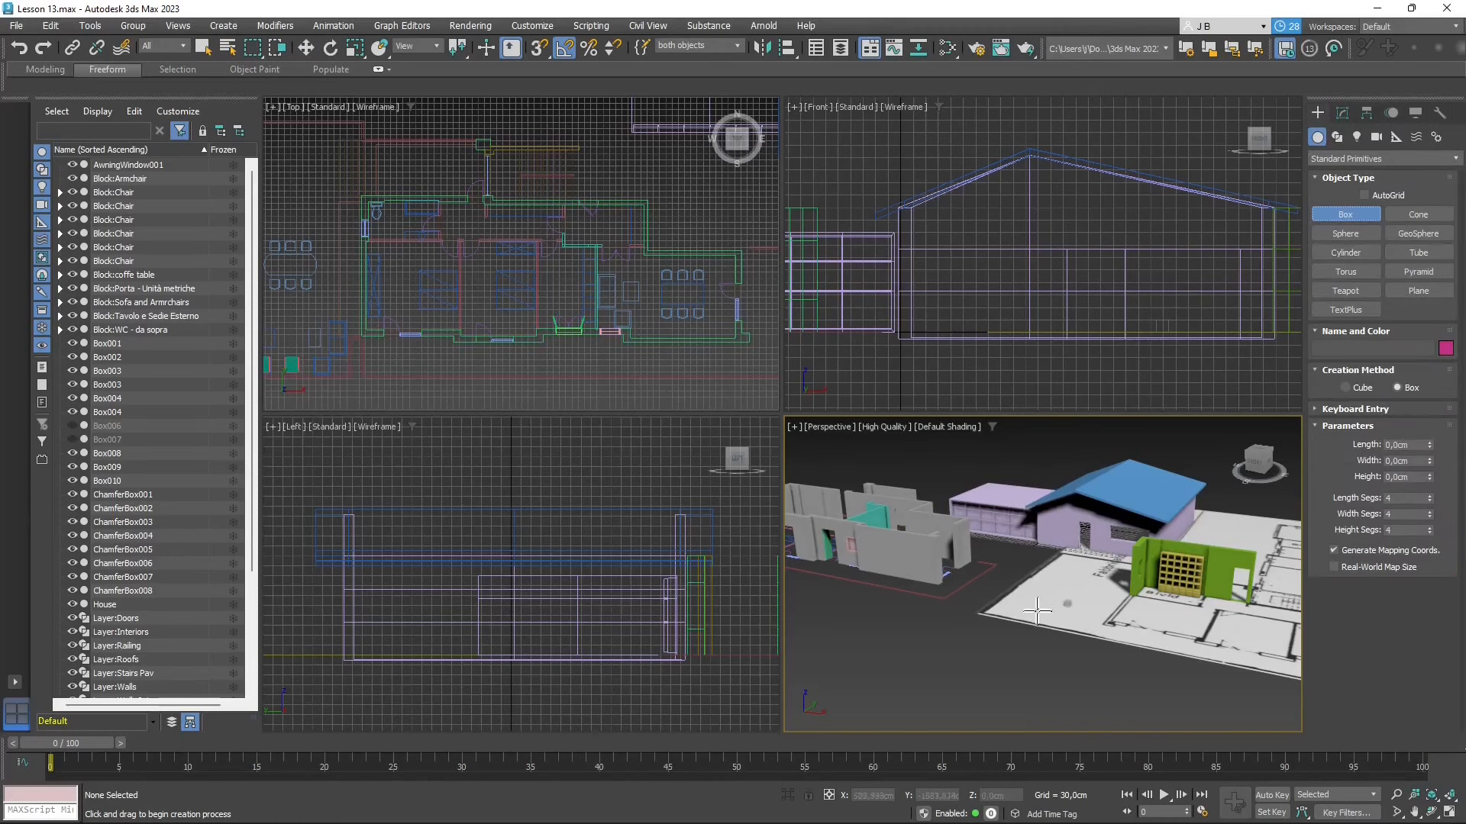
pyautogui.scroll(2, 1038, 611)
pyautogui.moveTo(1014, 585); pyautogui.dragTo(1025, 601)
pyautogui.click(1034, 575)
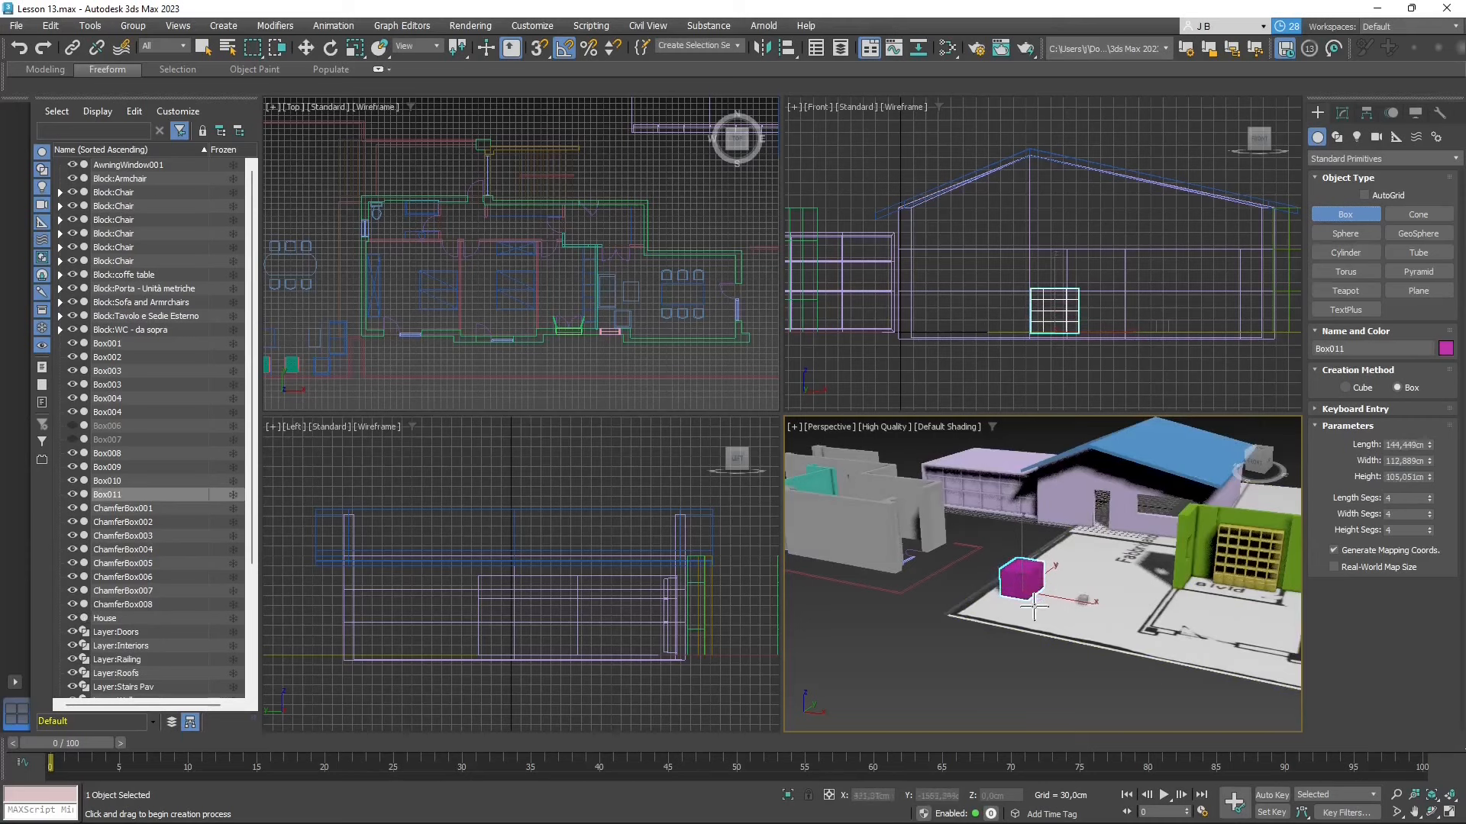
# - Turn on Edged Faces for the perspective view and set the new box's length, width and height segments to 1
pyautogui.scroll(4, 1019, 604)
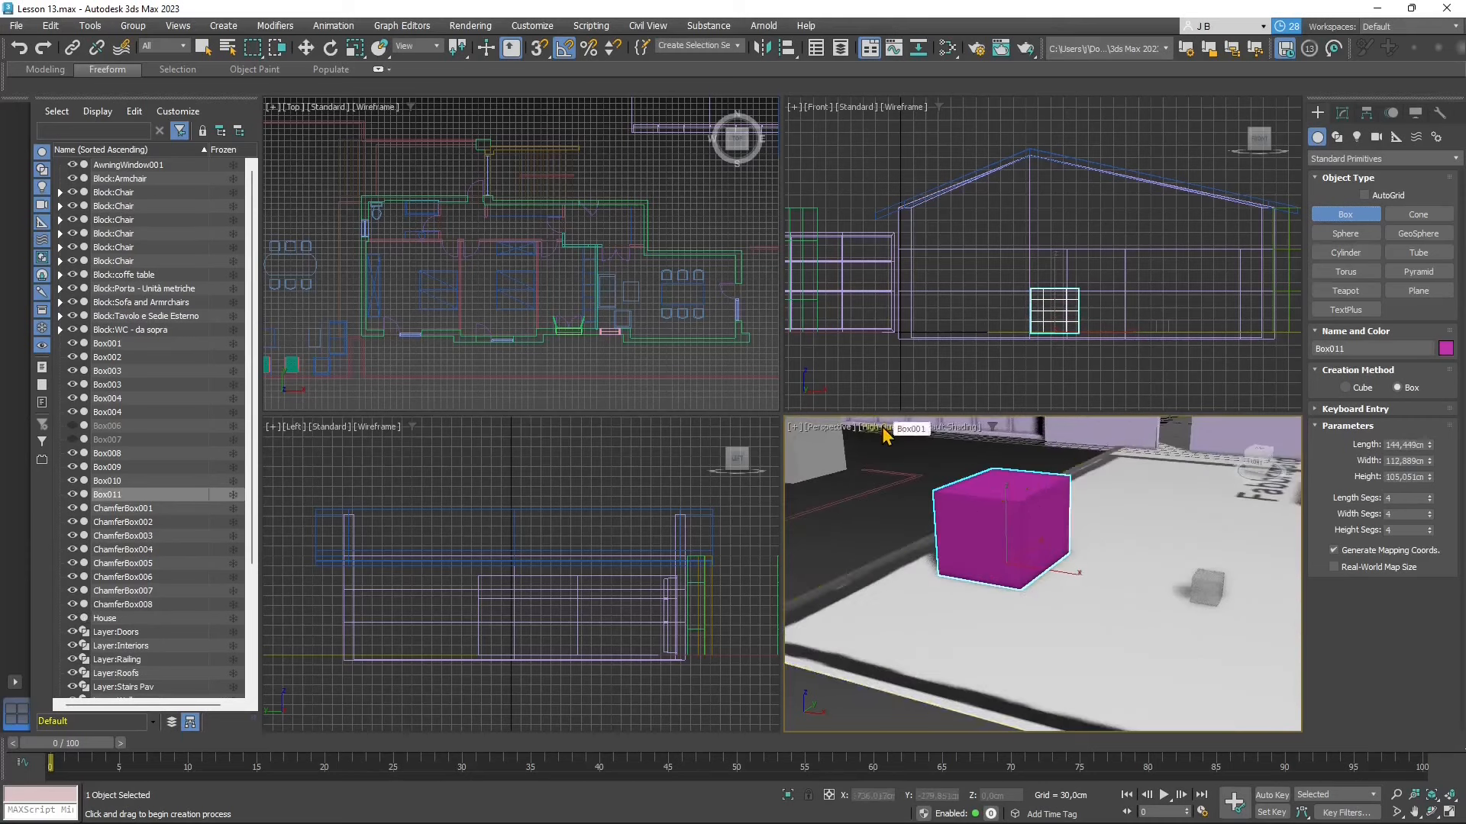
pyautogui.click(946, 429)
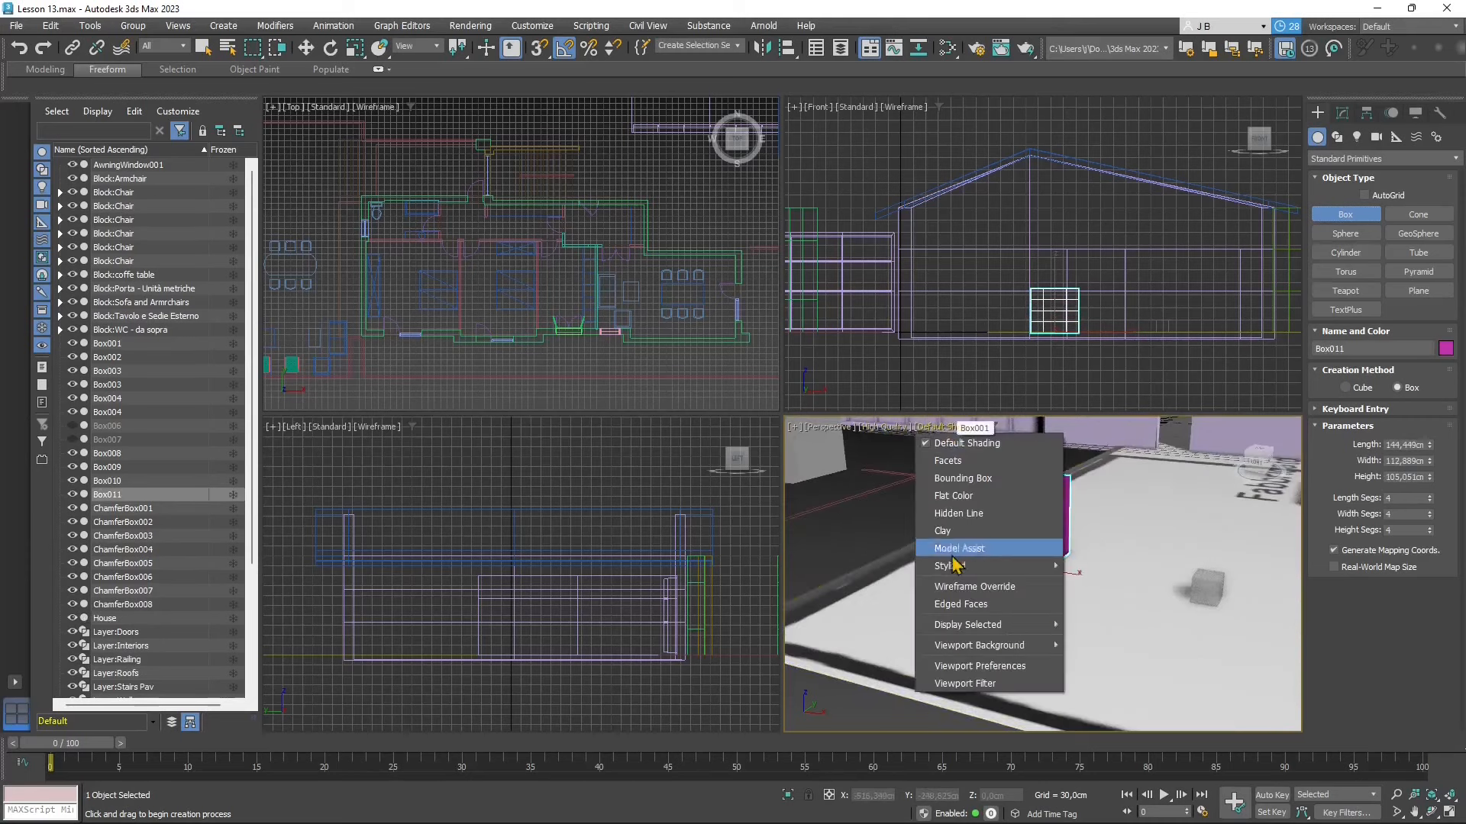
pyautogui.click(960, 604)
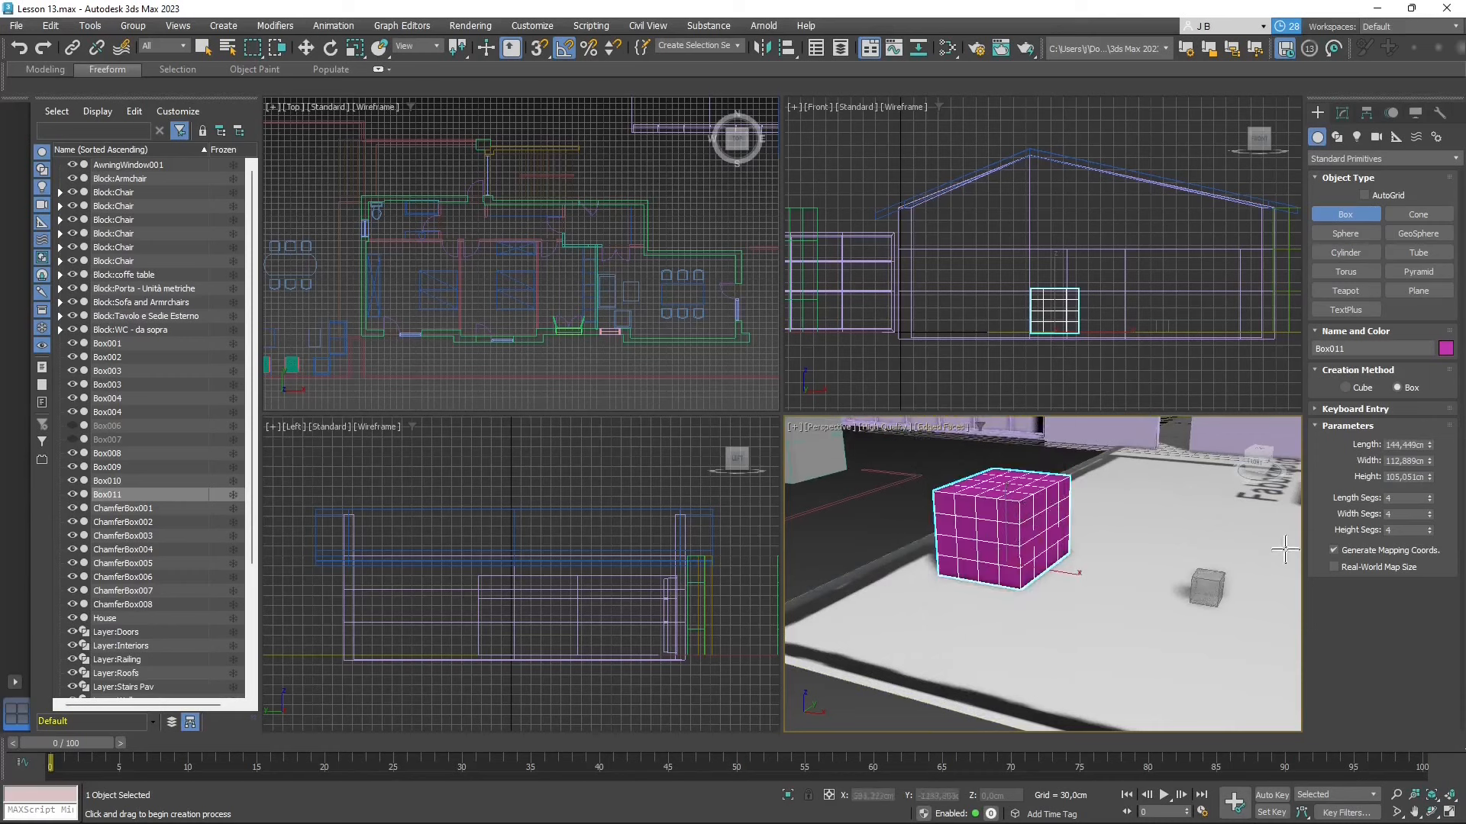
pyautogui.moveTo(1430, 501); pyautogui.dragTo(1435, 553)
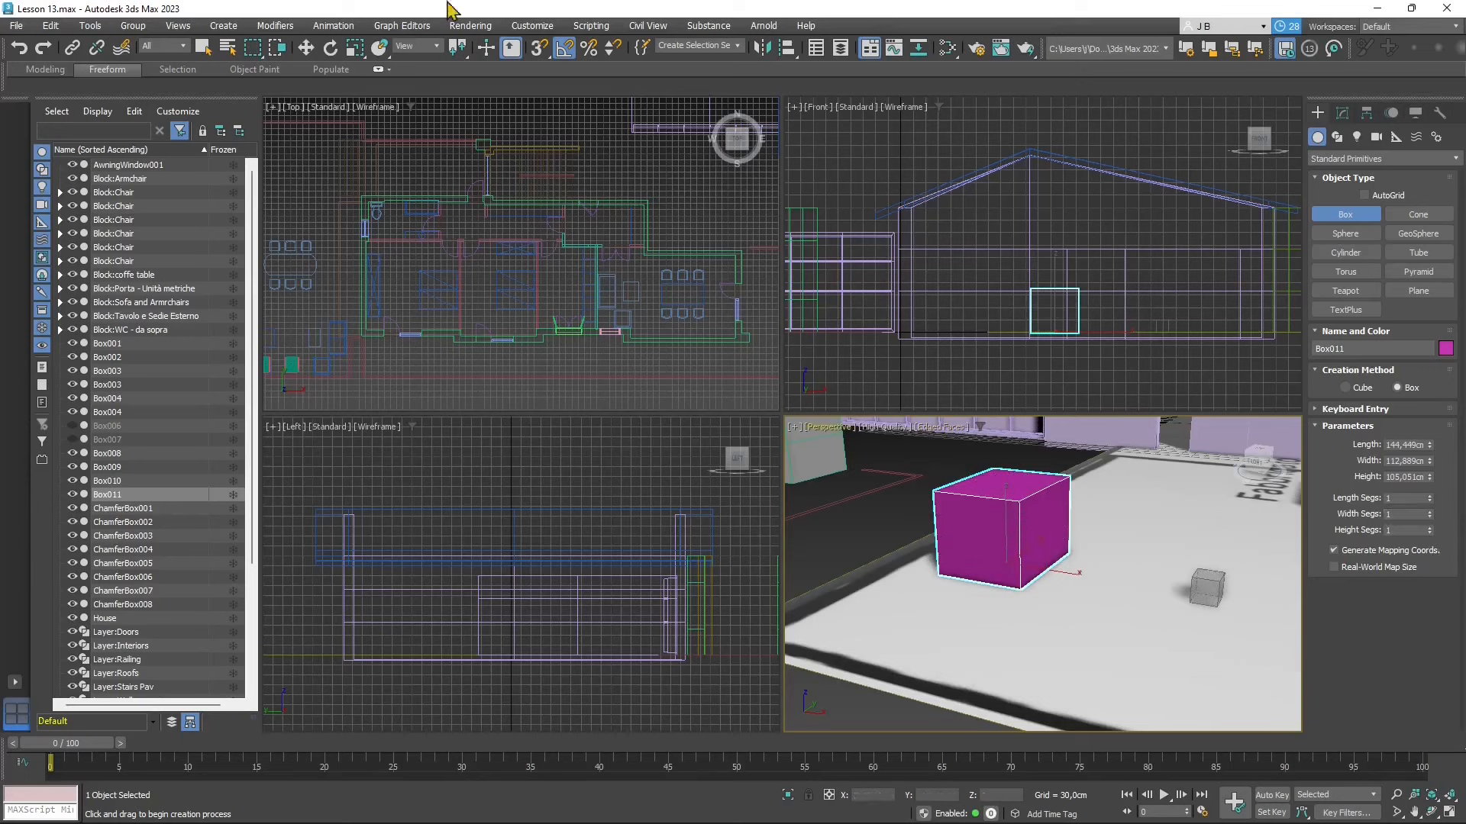
# - Clone the box along the X axis as one independent copy named Box012
pyautogui.click(306, 49)
pyautogui.scroll(-3, 973, 536)
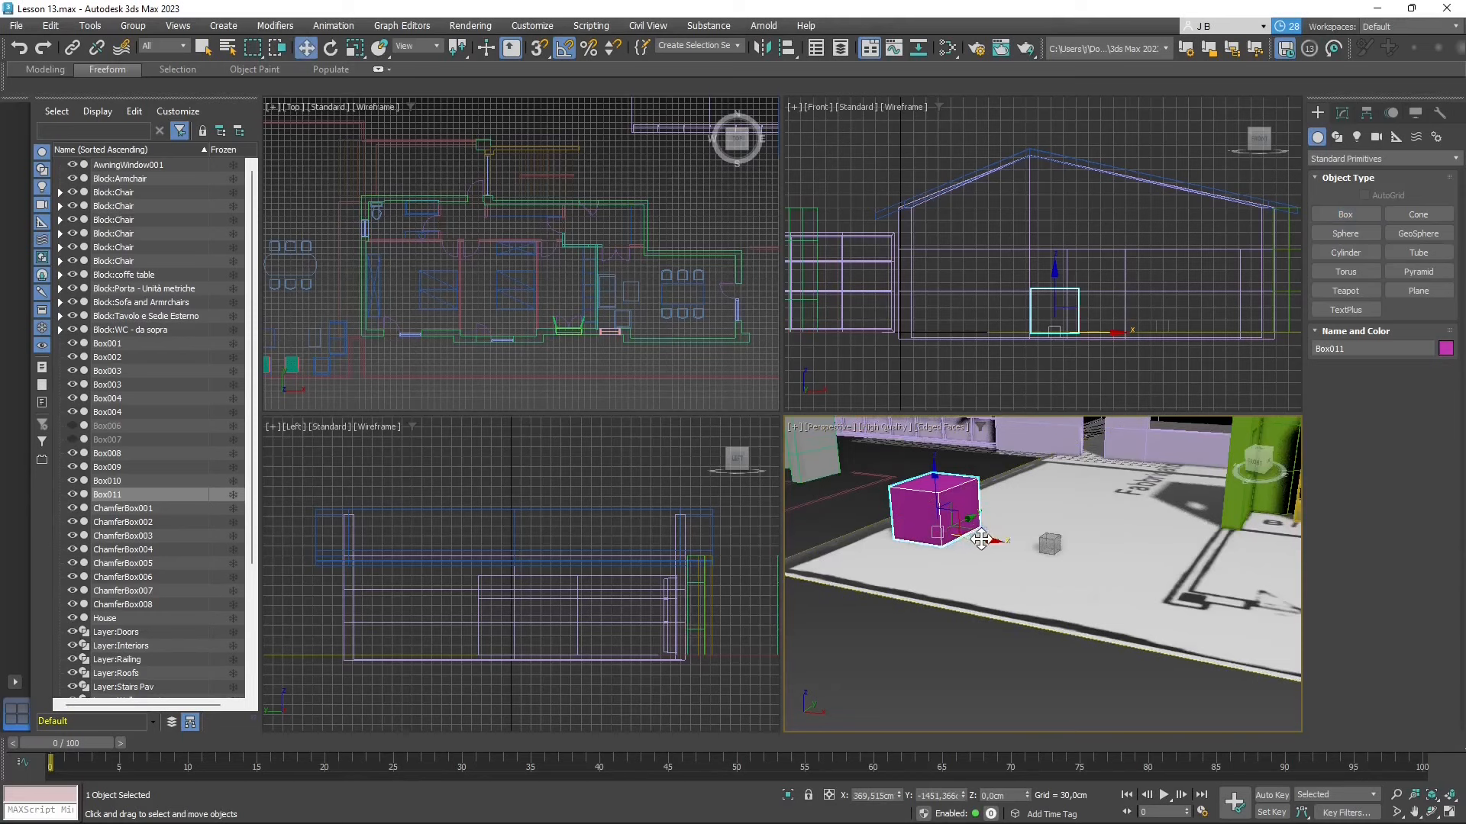
pyautogui.keyDown('shift'); pyautogui.moveTo(981, 539); pyautogui.dragTo(1078, 571); pyautogui.keyUp('shift')
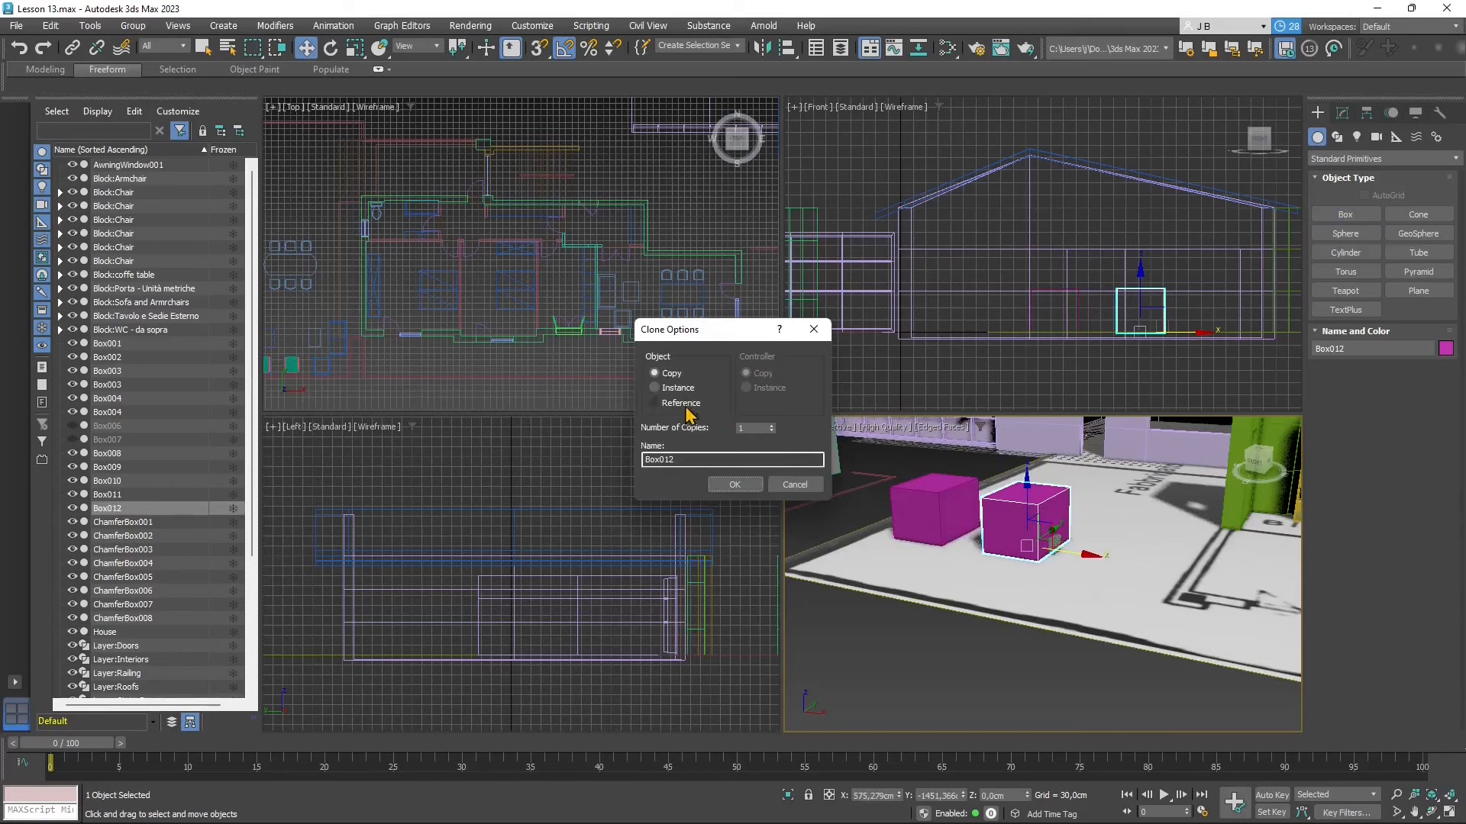
pyautogui.click(734, 489)
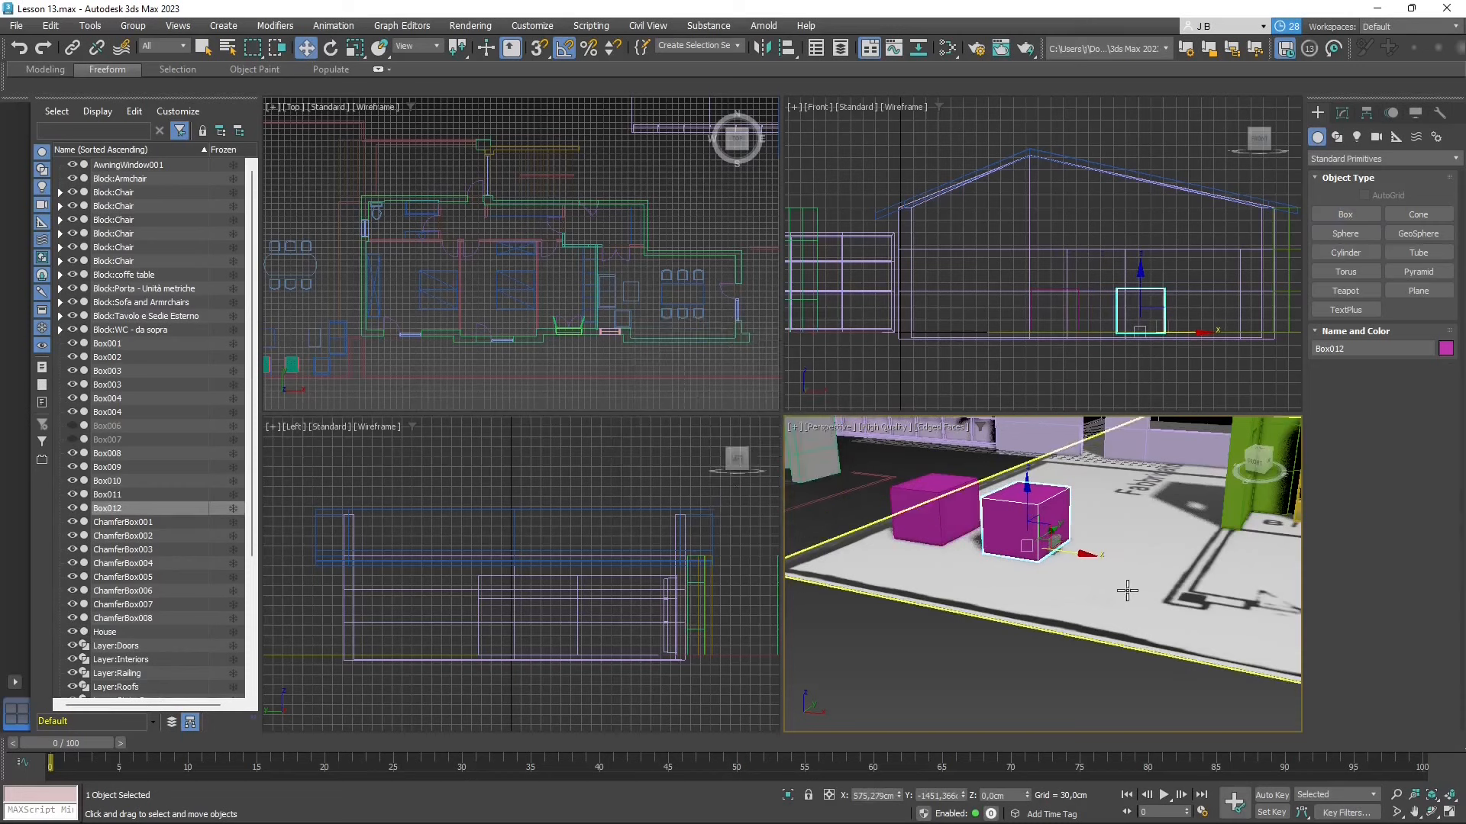
# - Clone Box012 as an instance named Box013, move it along the X axis beside the other boxes, and clear the selection
pyautogui.rightClick(1041, 516)
pyautogui.click(1085, 647)
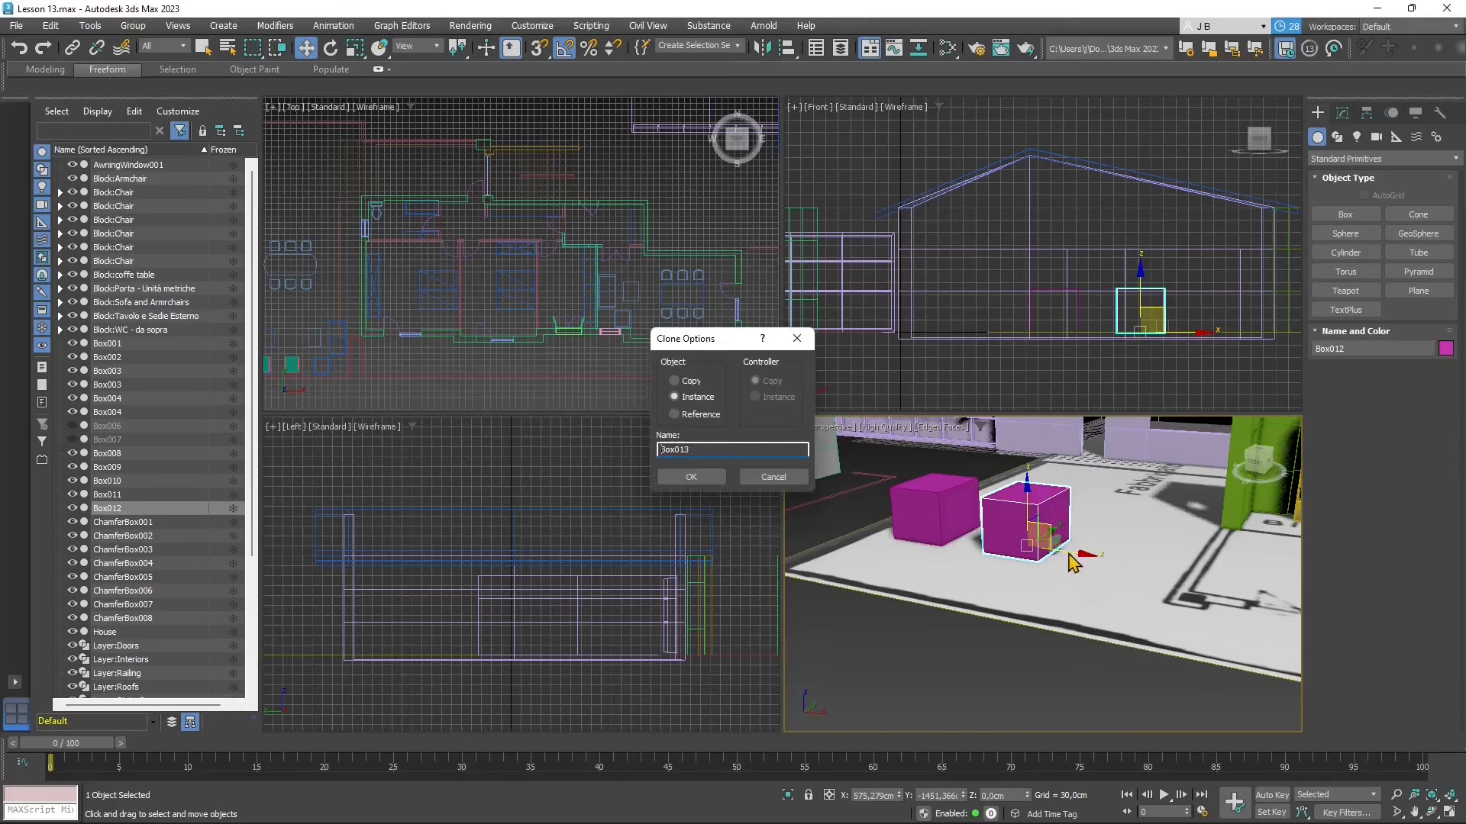
pyautogui.click(690, 476)
pyautogui.moveTo(1064, 563); pyautogui.dragTo(1176, 580)
pyautogui.click(996, 519)
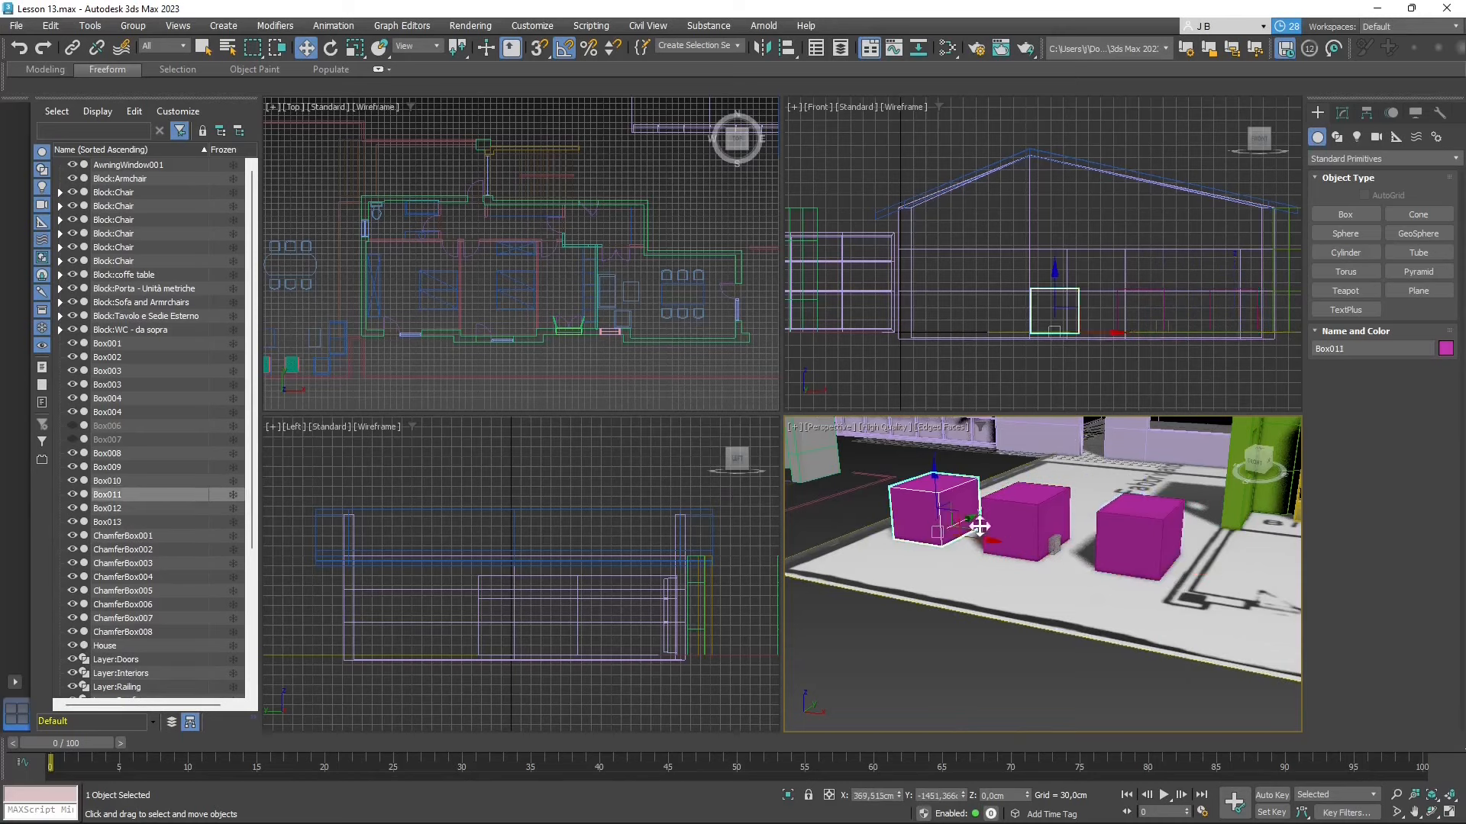
pyautogui.click(1132, 549)
pyautogui.click(1014, 629)
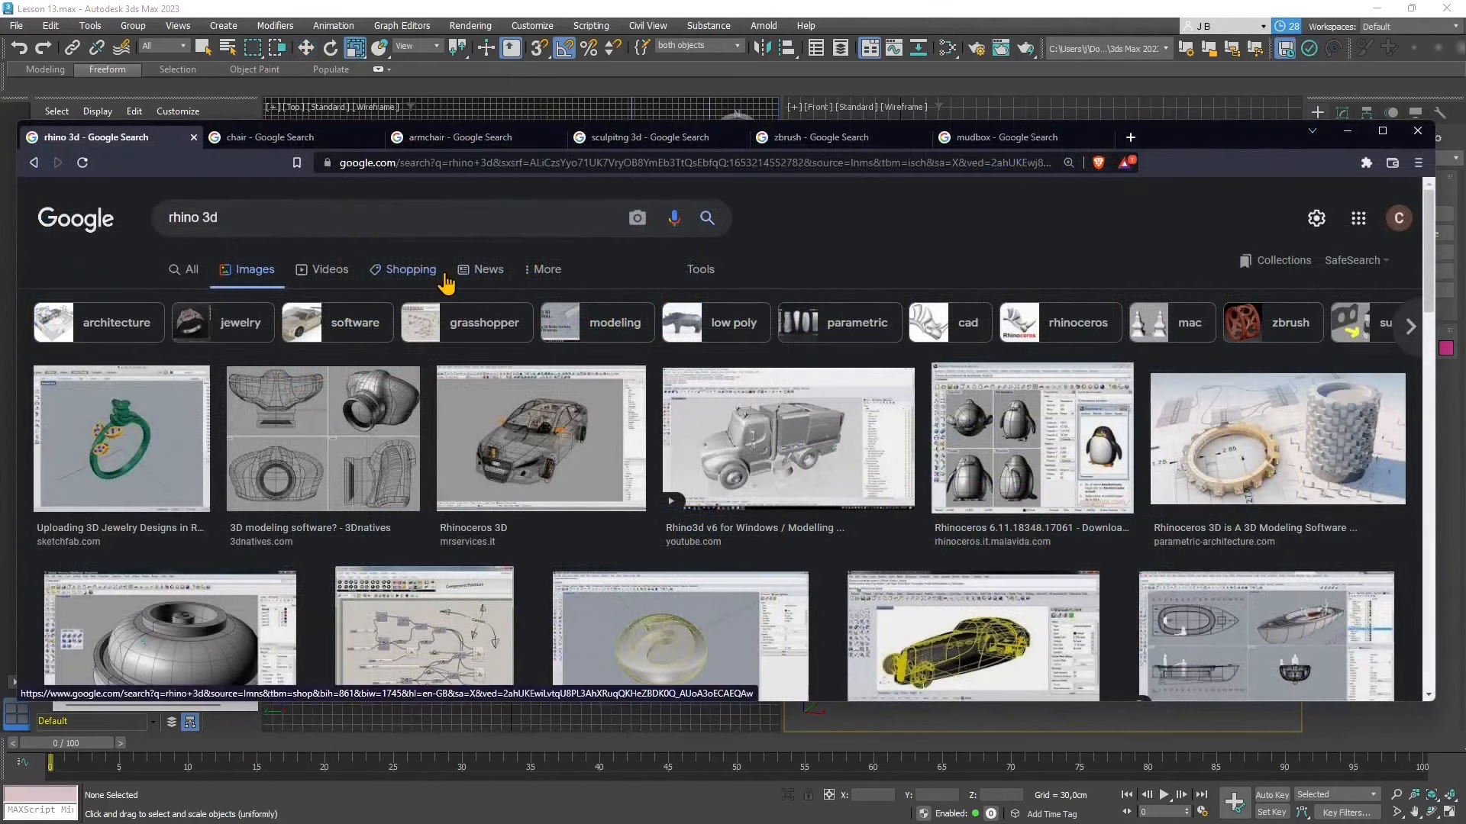
# - In the web browser, look through the Google image results for "rhino 3d" for examples of models made in Rhino
pyautogui.scroll(-4, 504, 351)
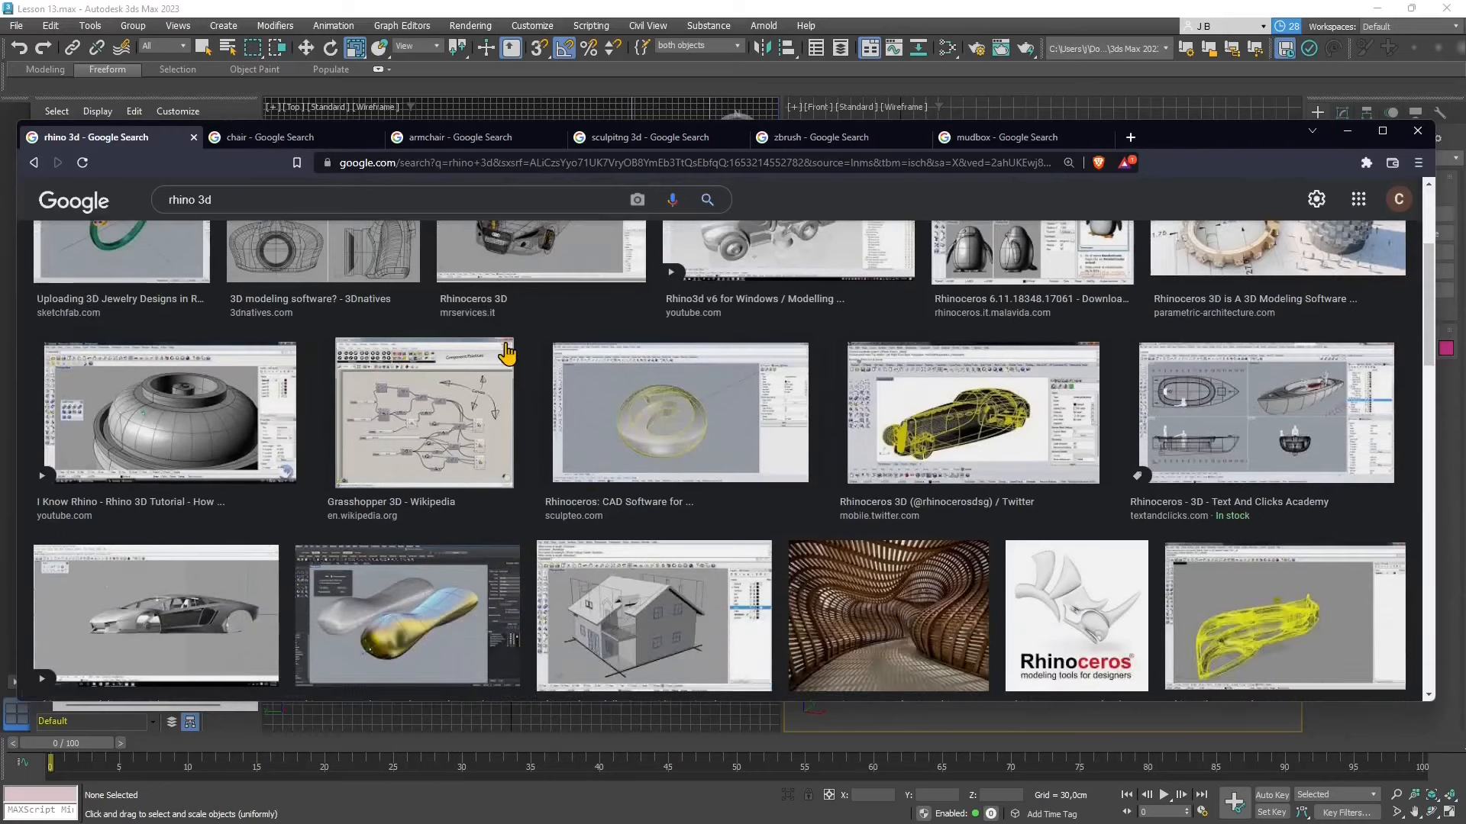
pyautogui.scroll(-2, 595, 481)
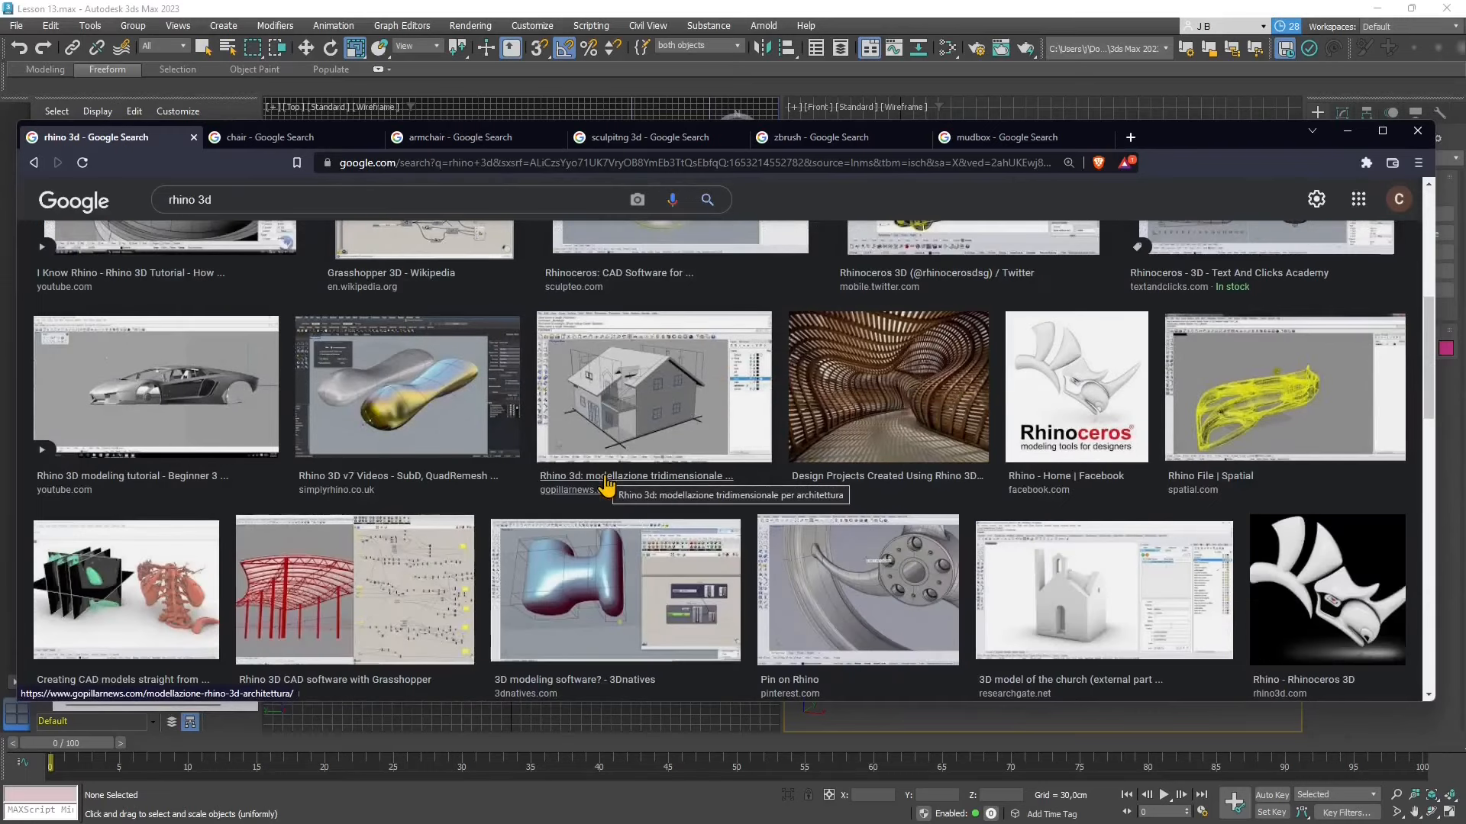
pyautogui.scroll(-2, 607, 482)
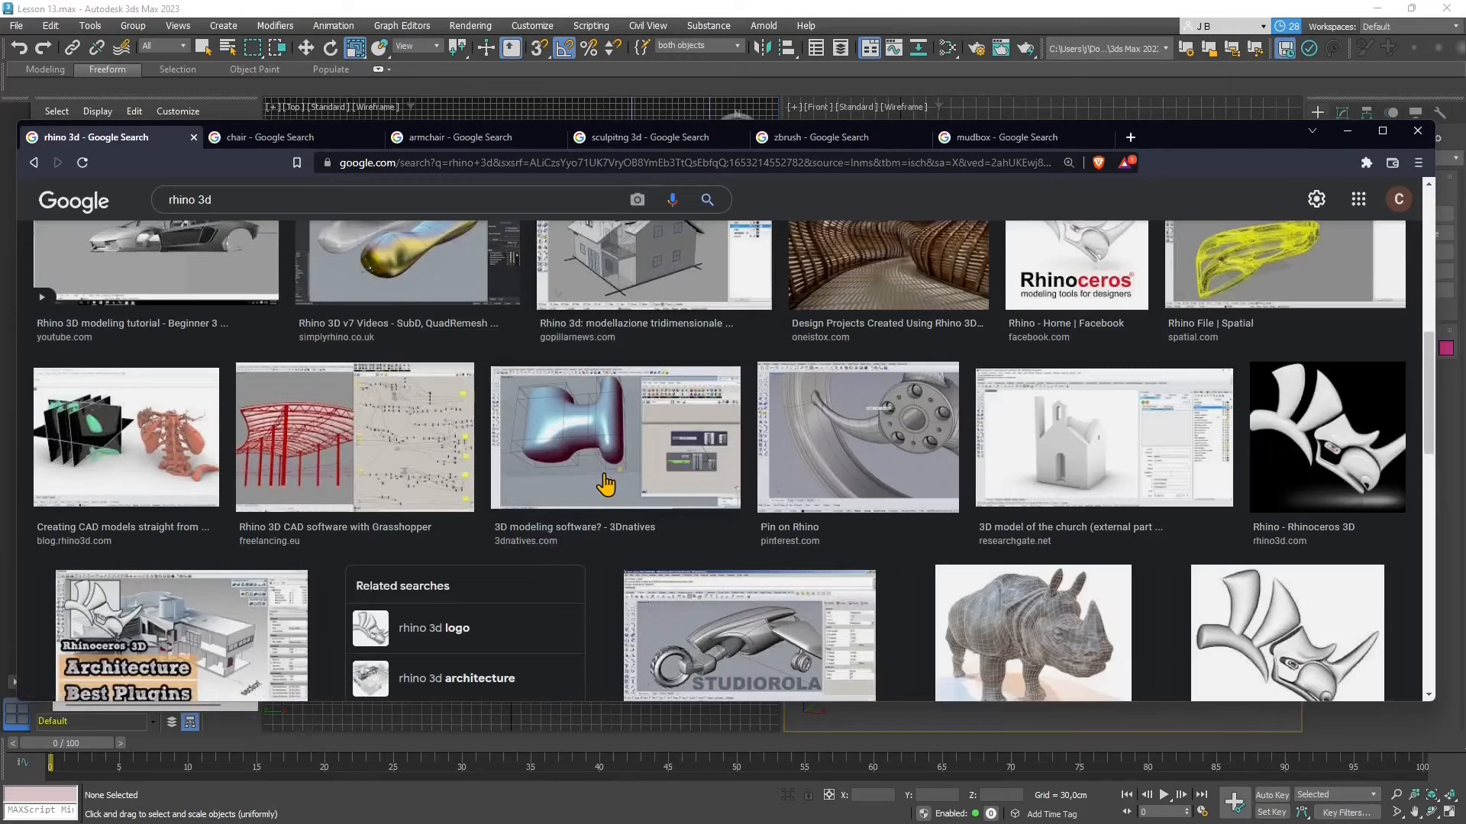
pyautogui.scroll(-3, 605, 484)
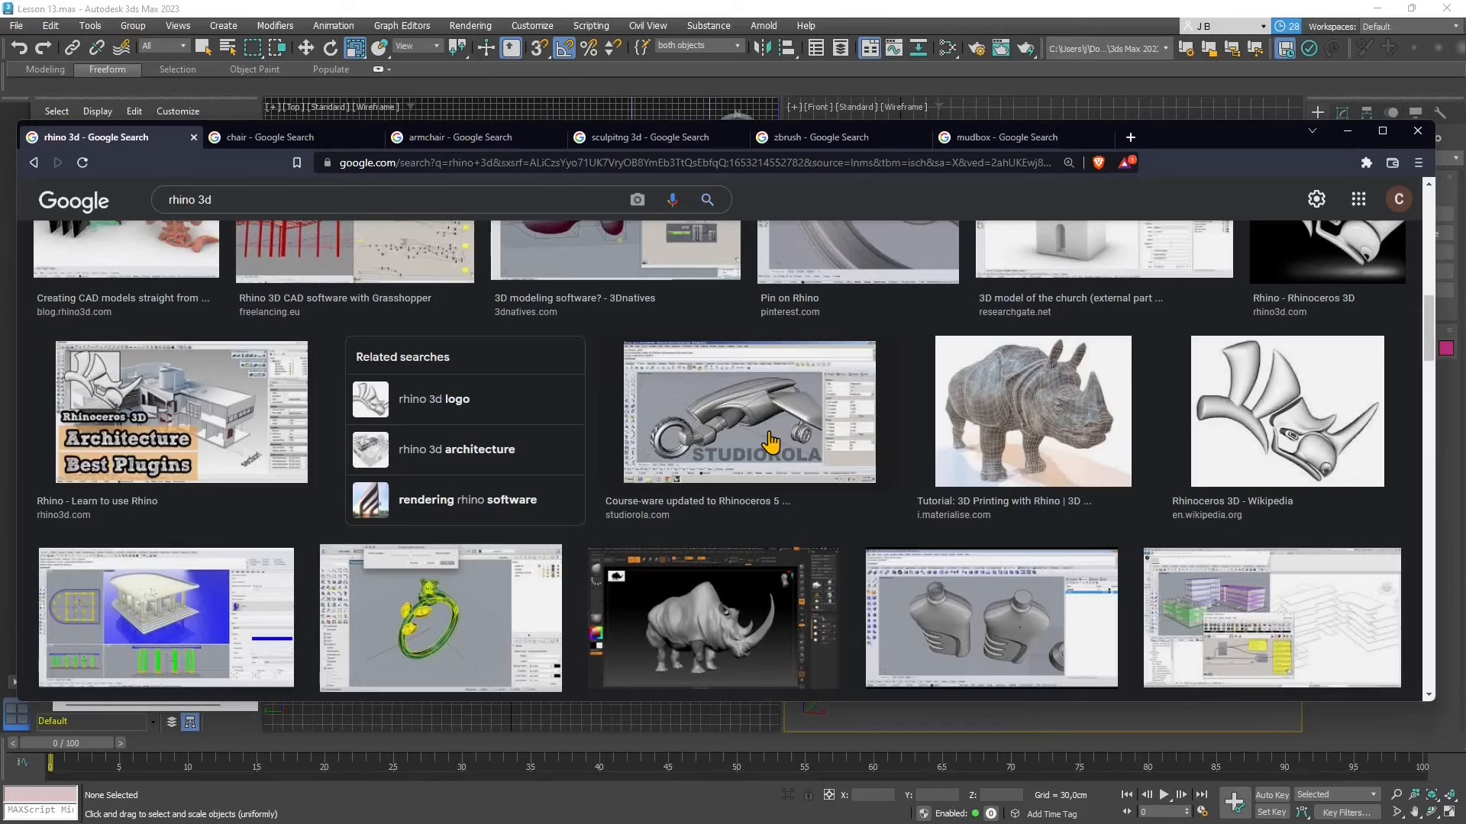
pyautogui.scroll(-5, 770, 441)
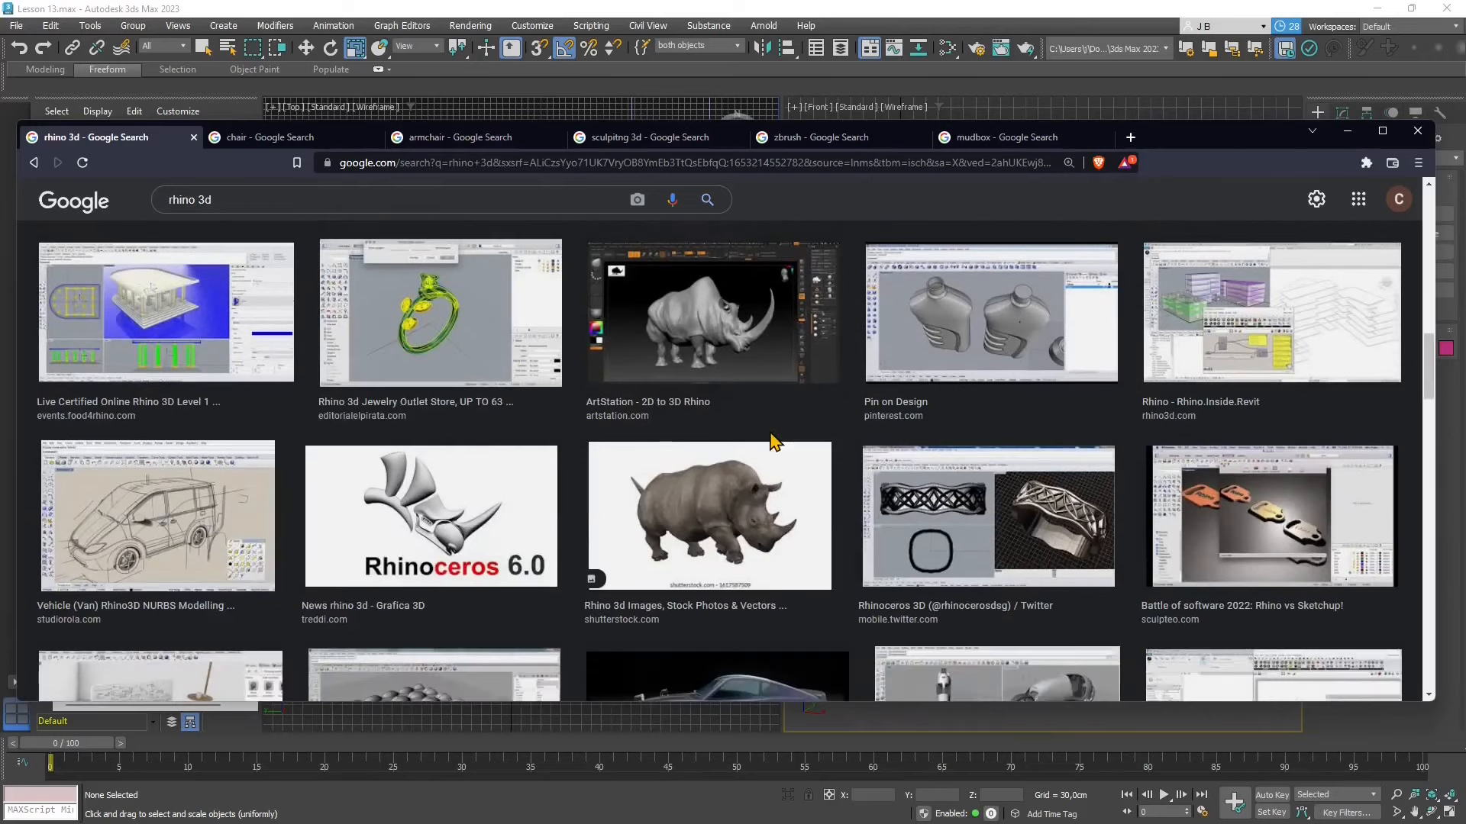
pyautogui.scroll(-3, 771, 442)
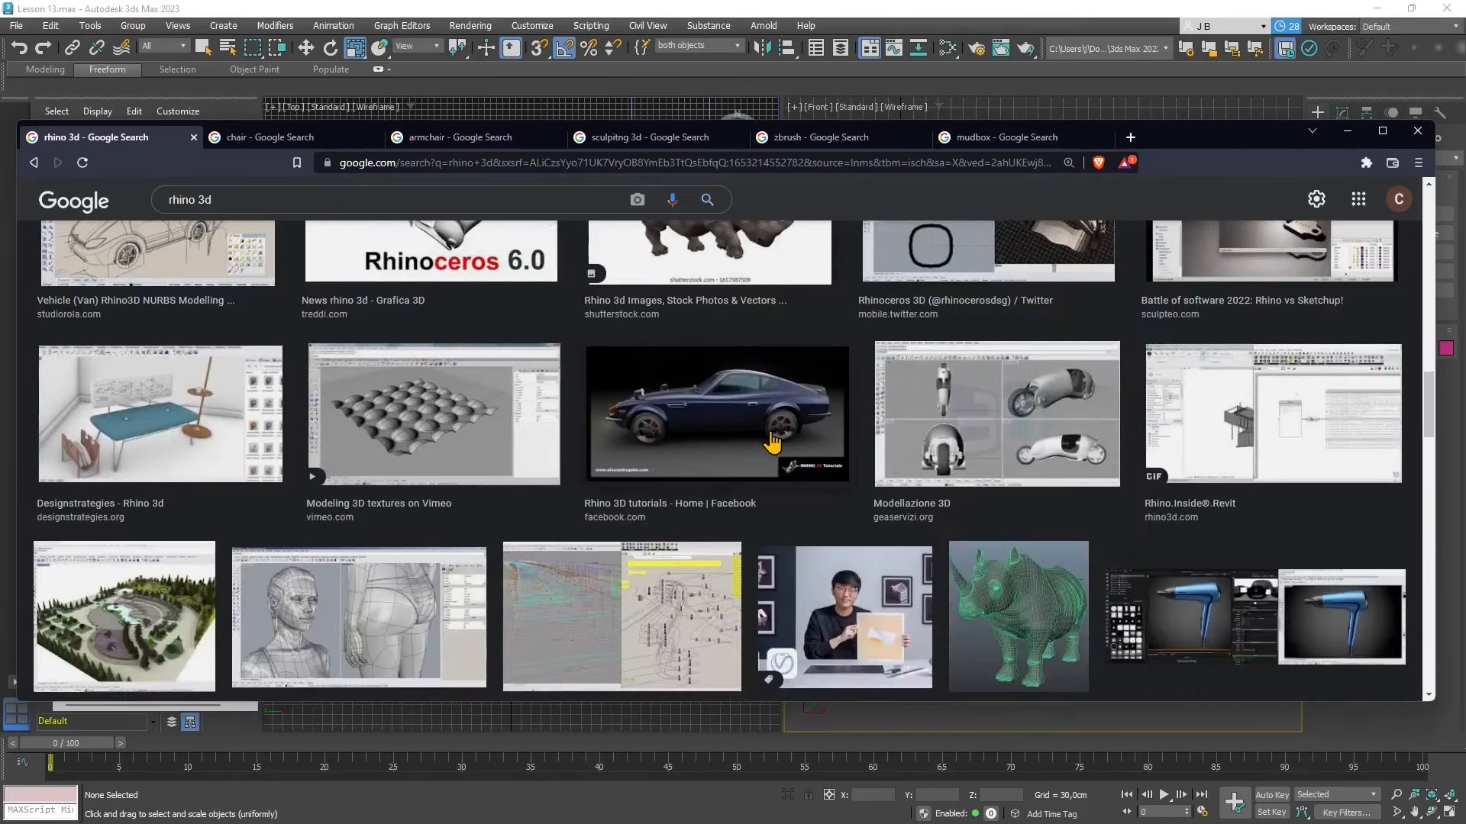
pyautogui.scroll(-1, 773, 443)
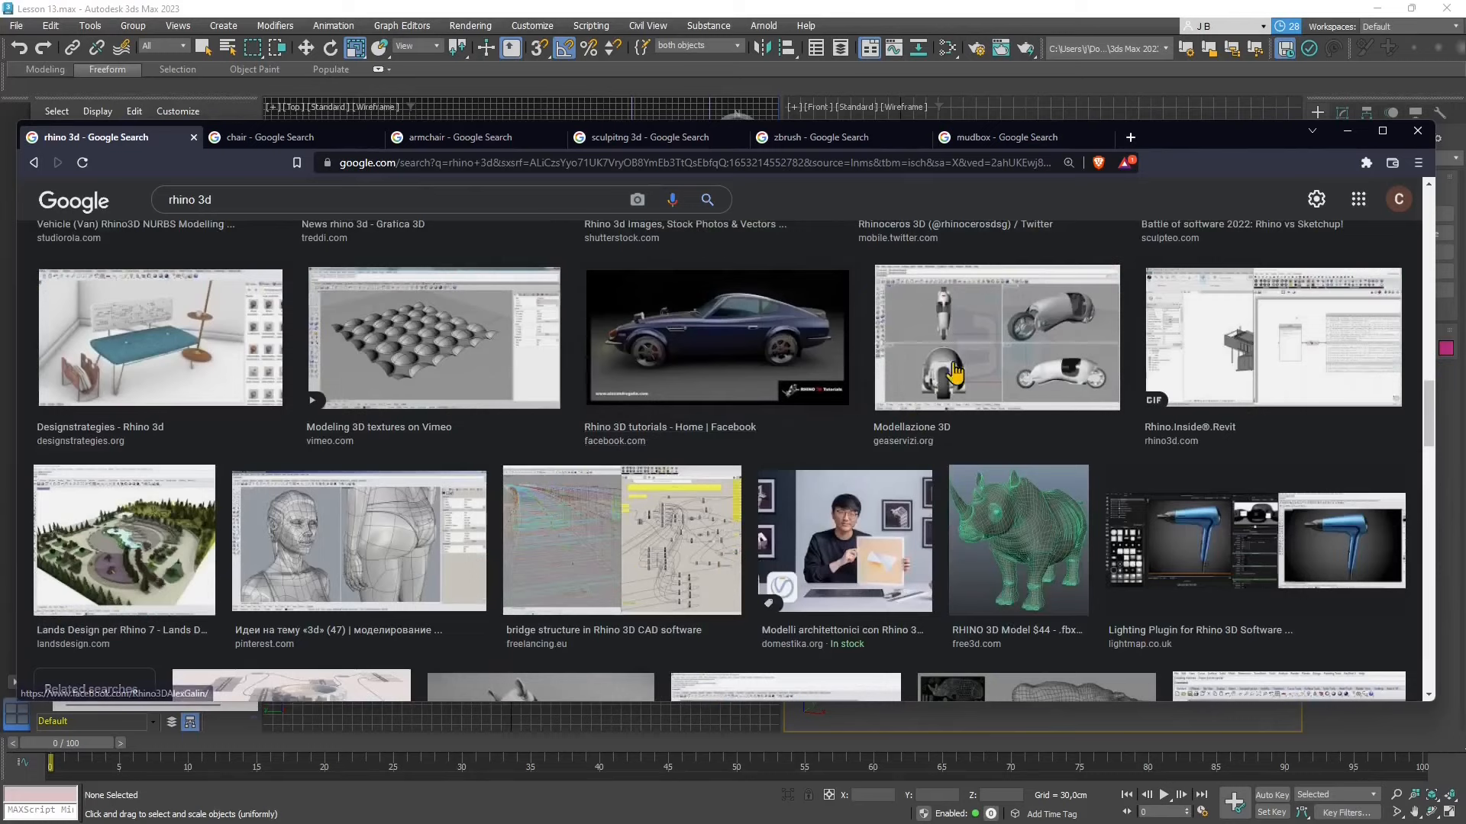
pyautogui.scroll(-1, 504, 428)
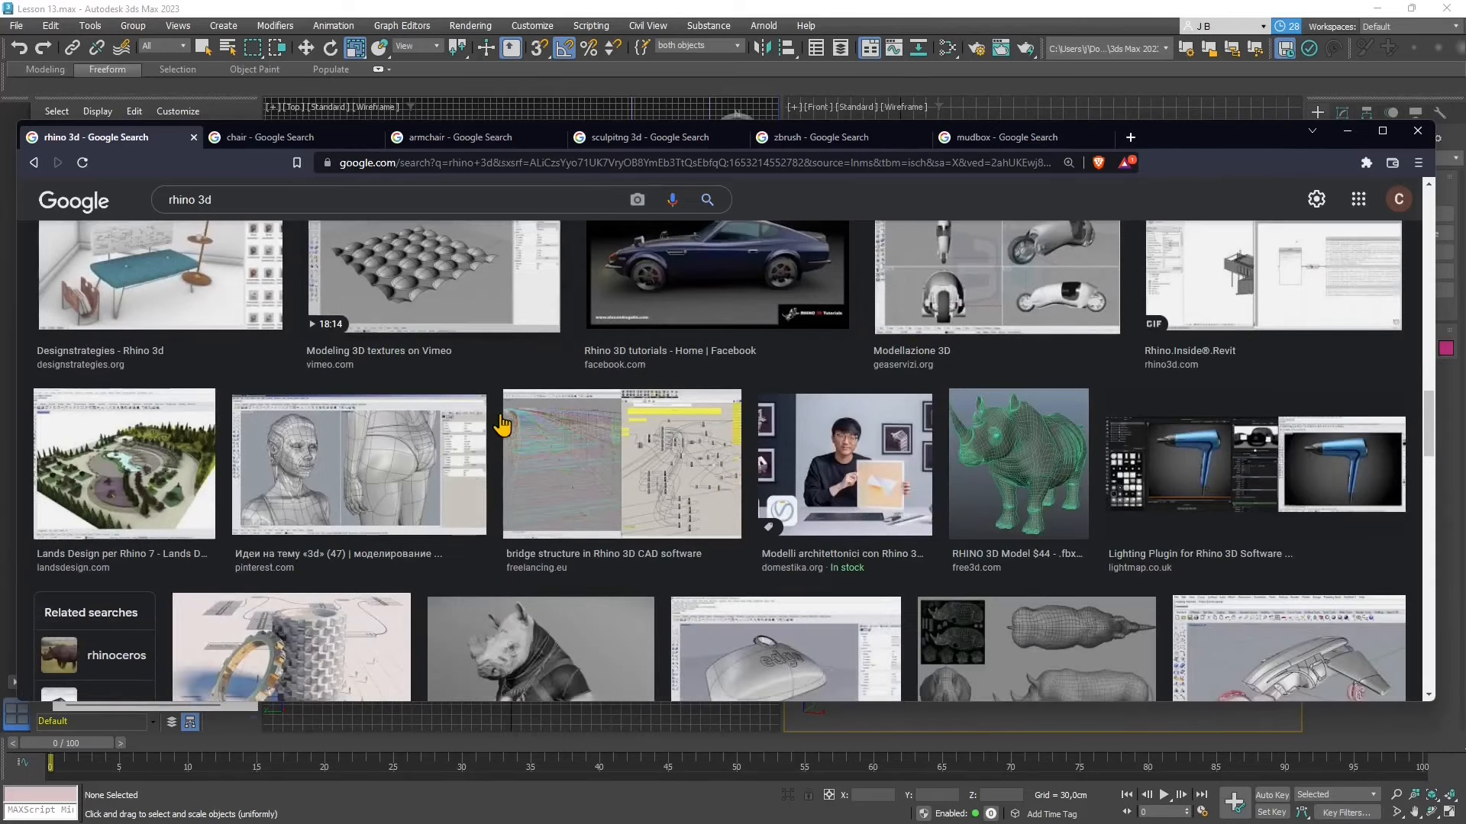
pyautogui.scroll(-1, 699, 451)
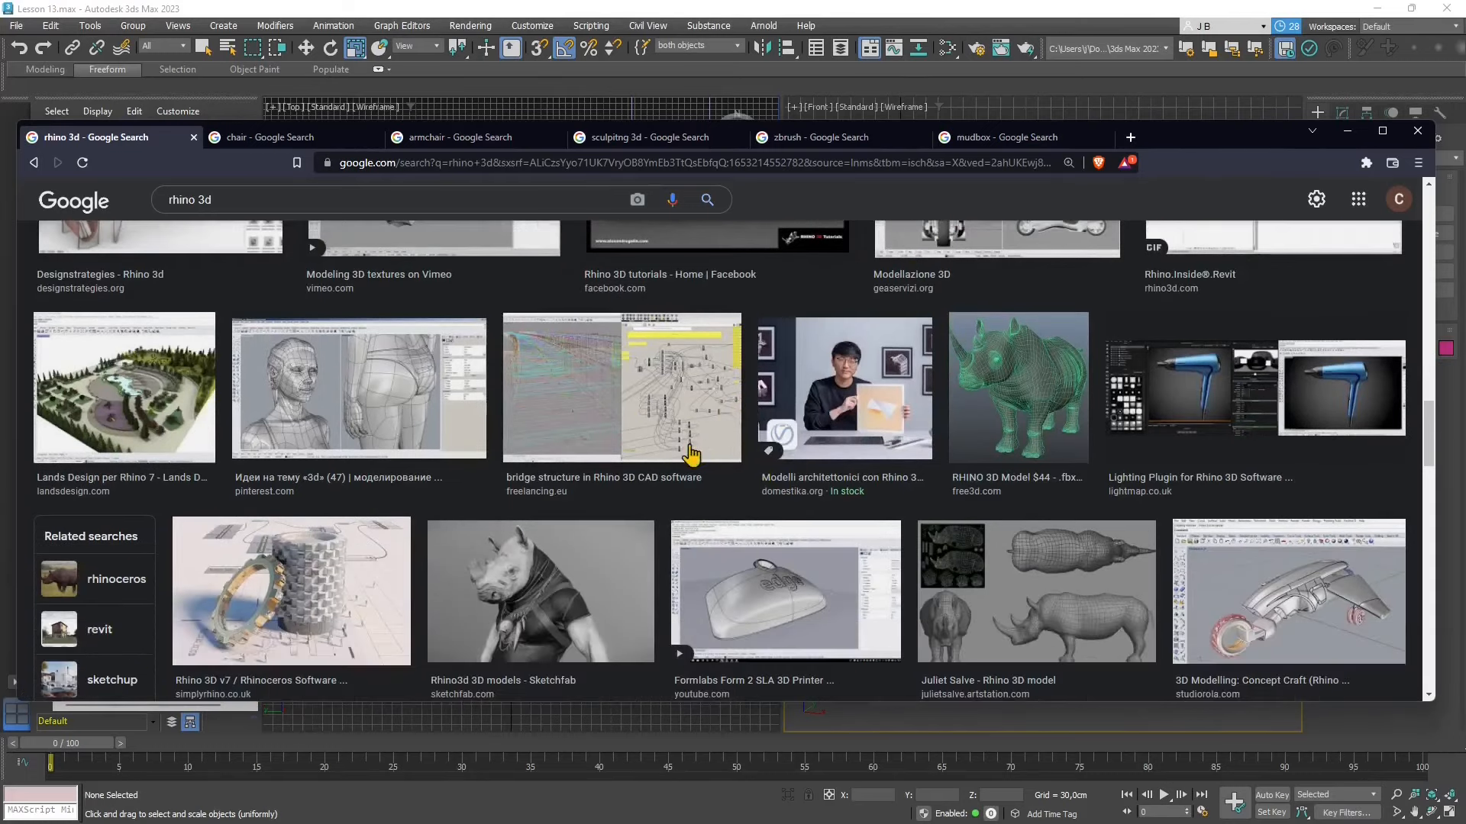
pyautogui.scroll(-1, 512, 457)
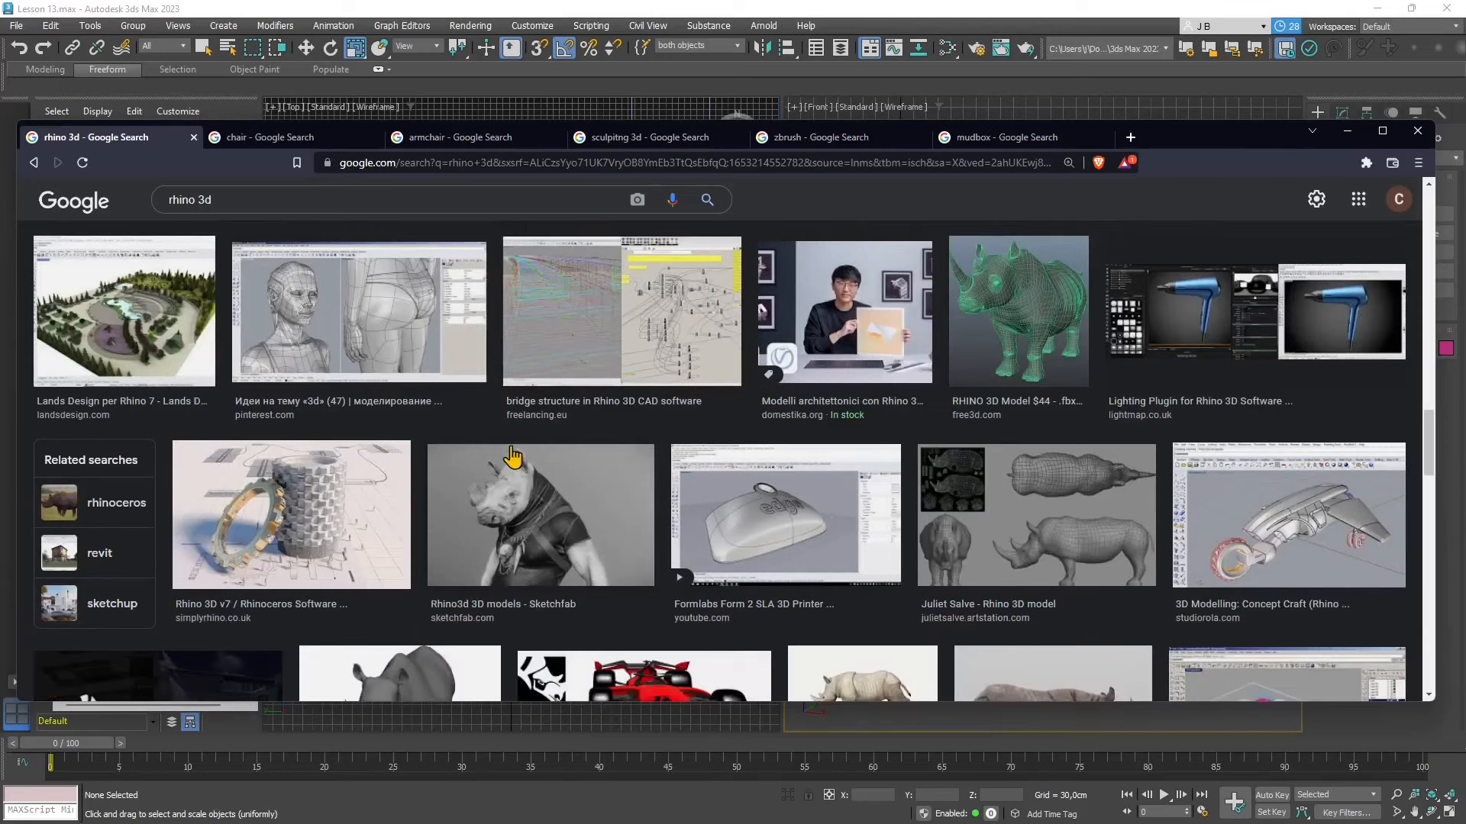
pyautogui.scroll(-2, 672, 401)
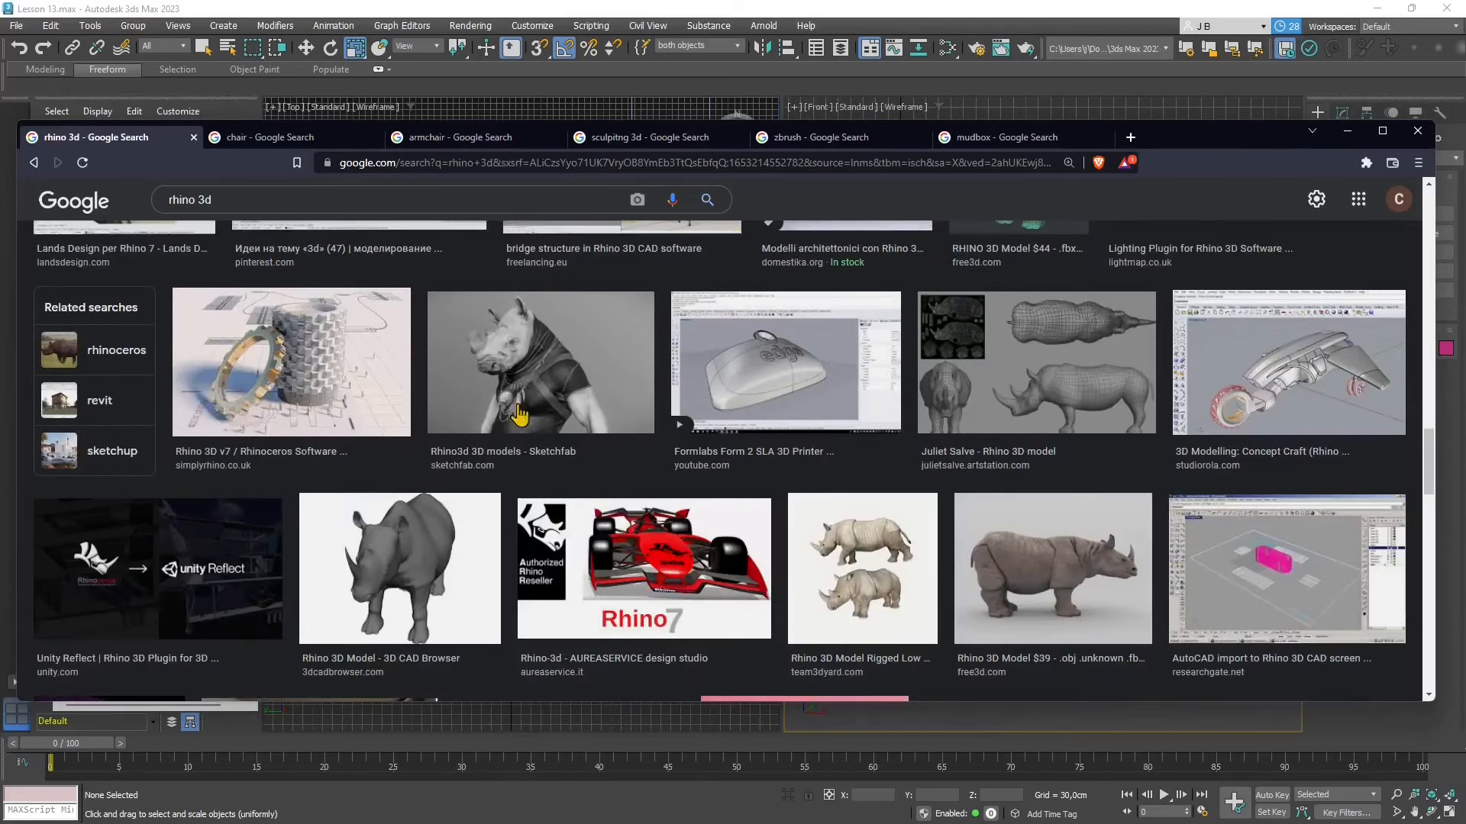
# - View the Google image results for "chair" and for "armchair" as furniture modelling references
pyautogui.click(254, 142)
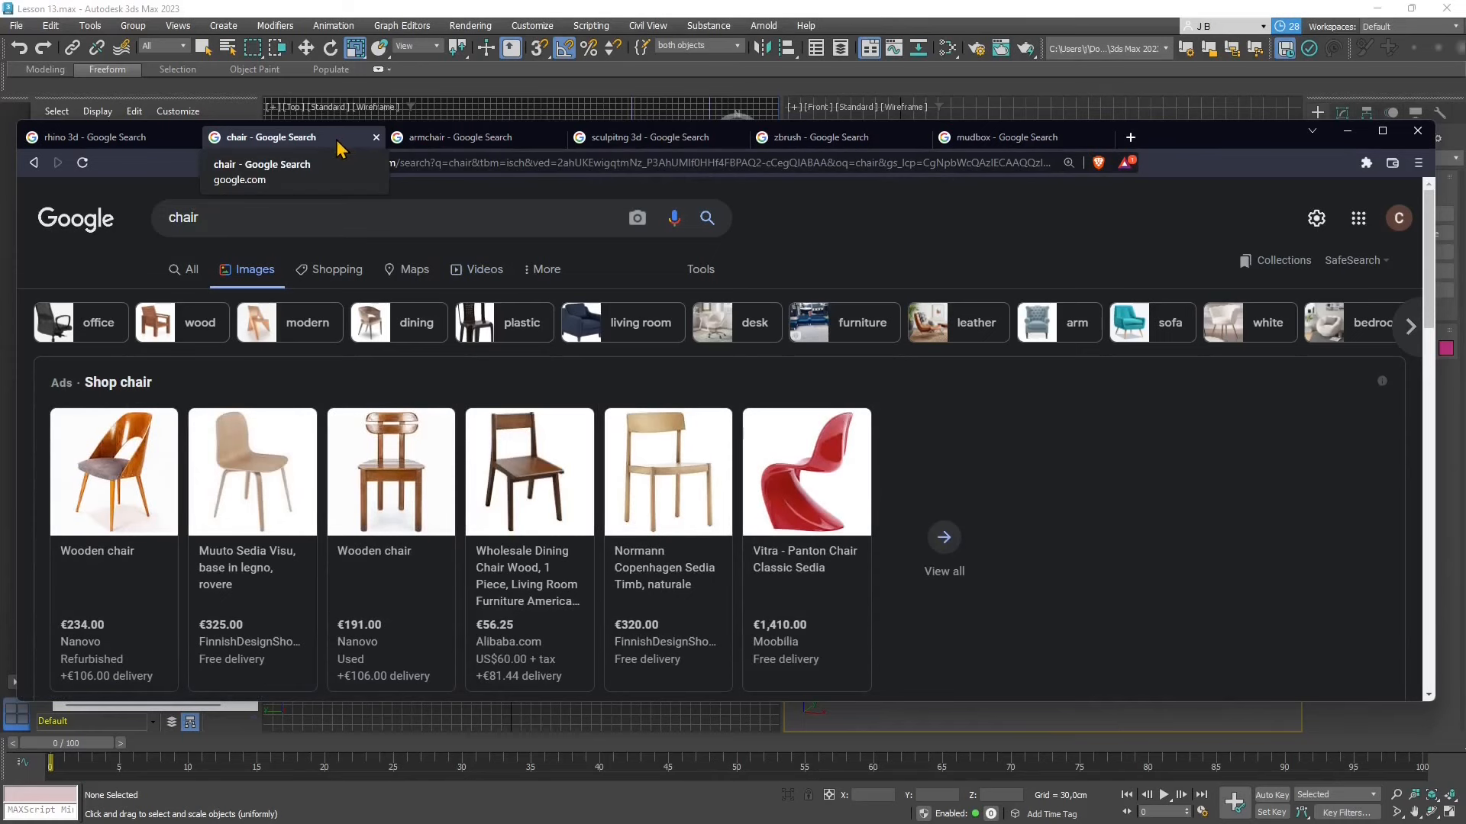
pyautogui.hotkey('ctrl', 'Tab')
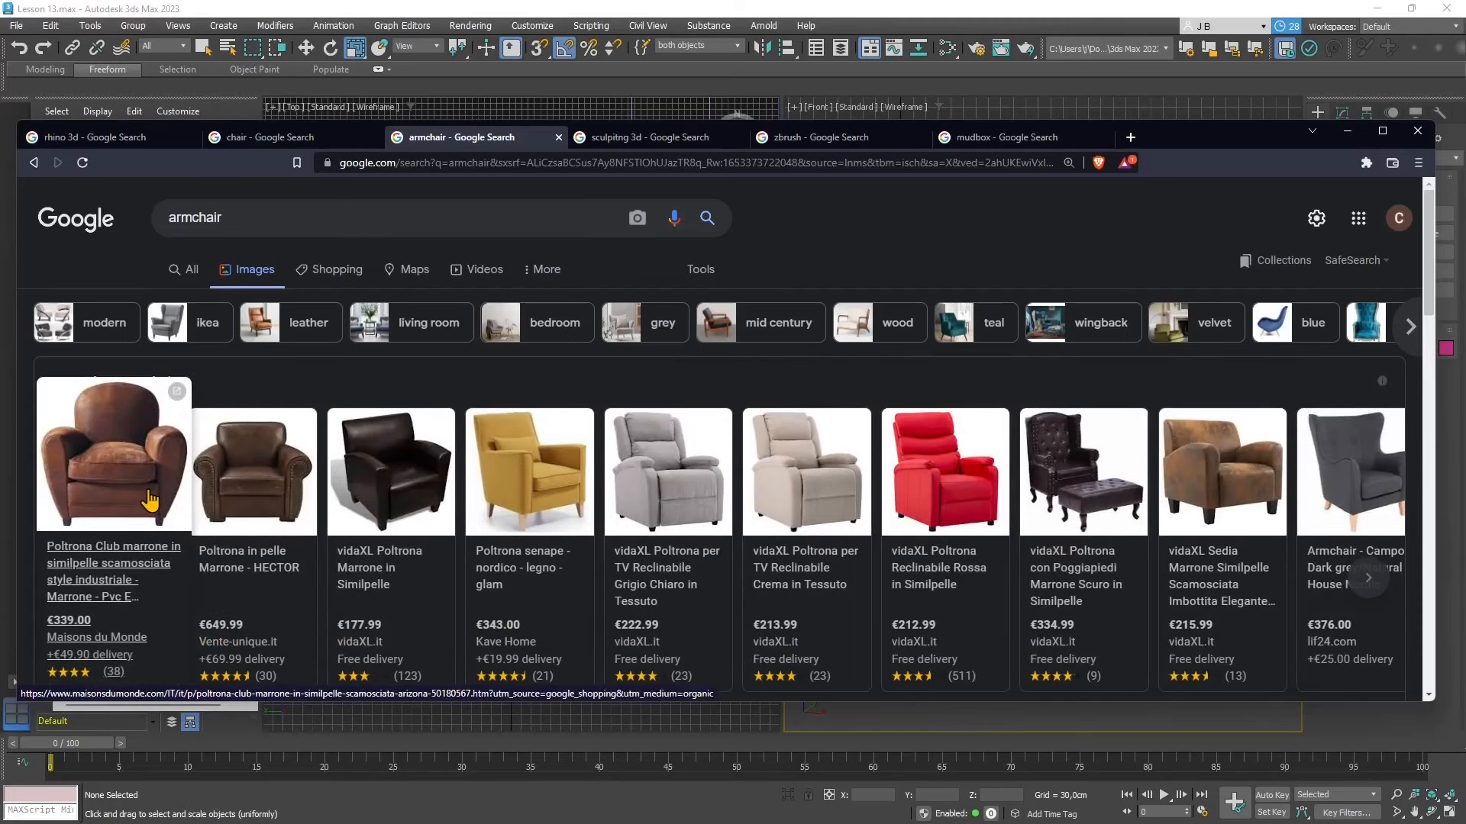
# - Browse further through the "armchair" image results, examining the shapes of different upholstered armchairs
pyautogui.scroll(-10, 794, 535)
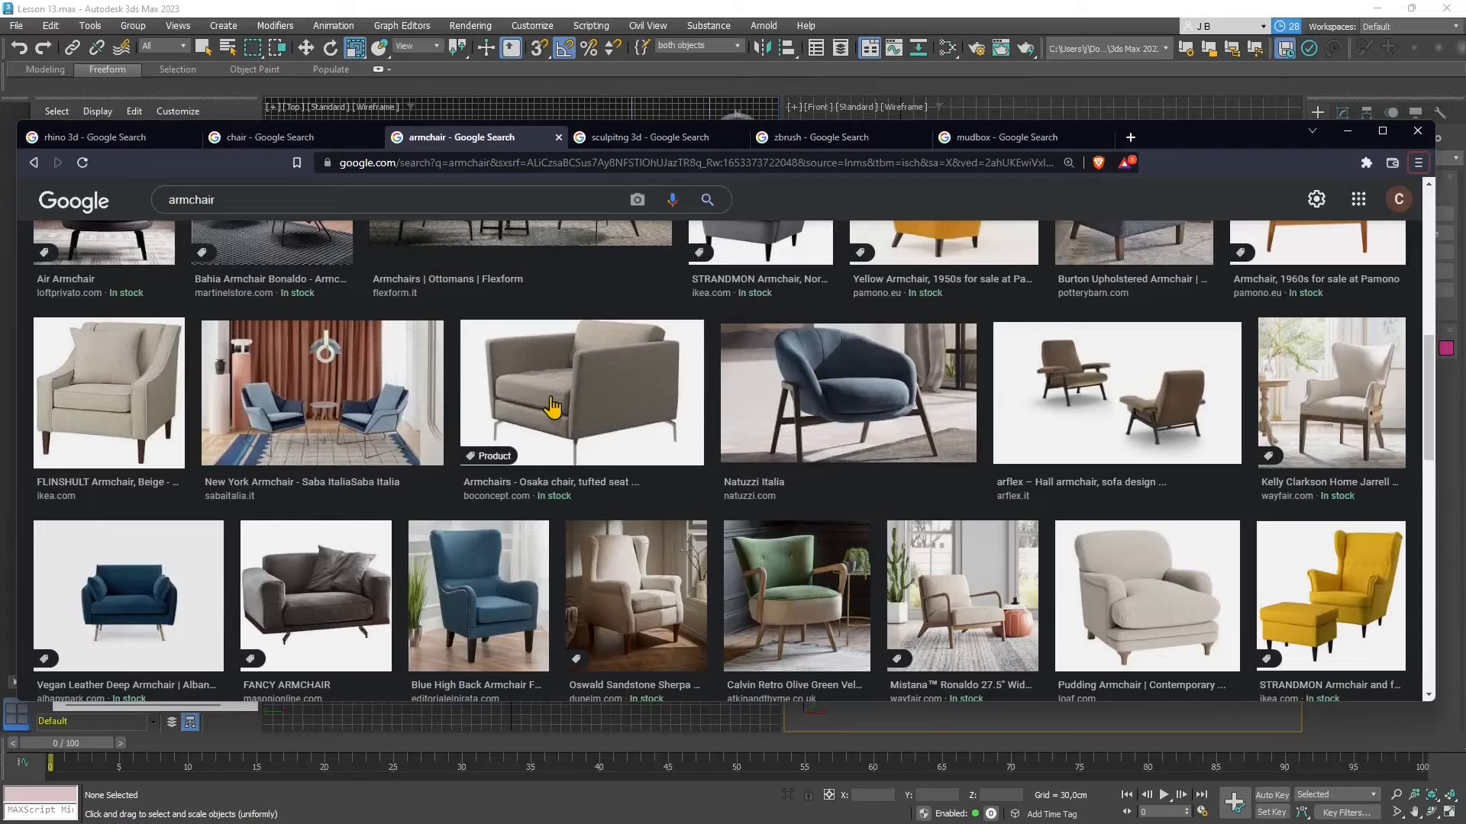
pyautogui.scroll(-2, 532, 492)
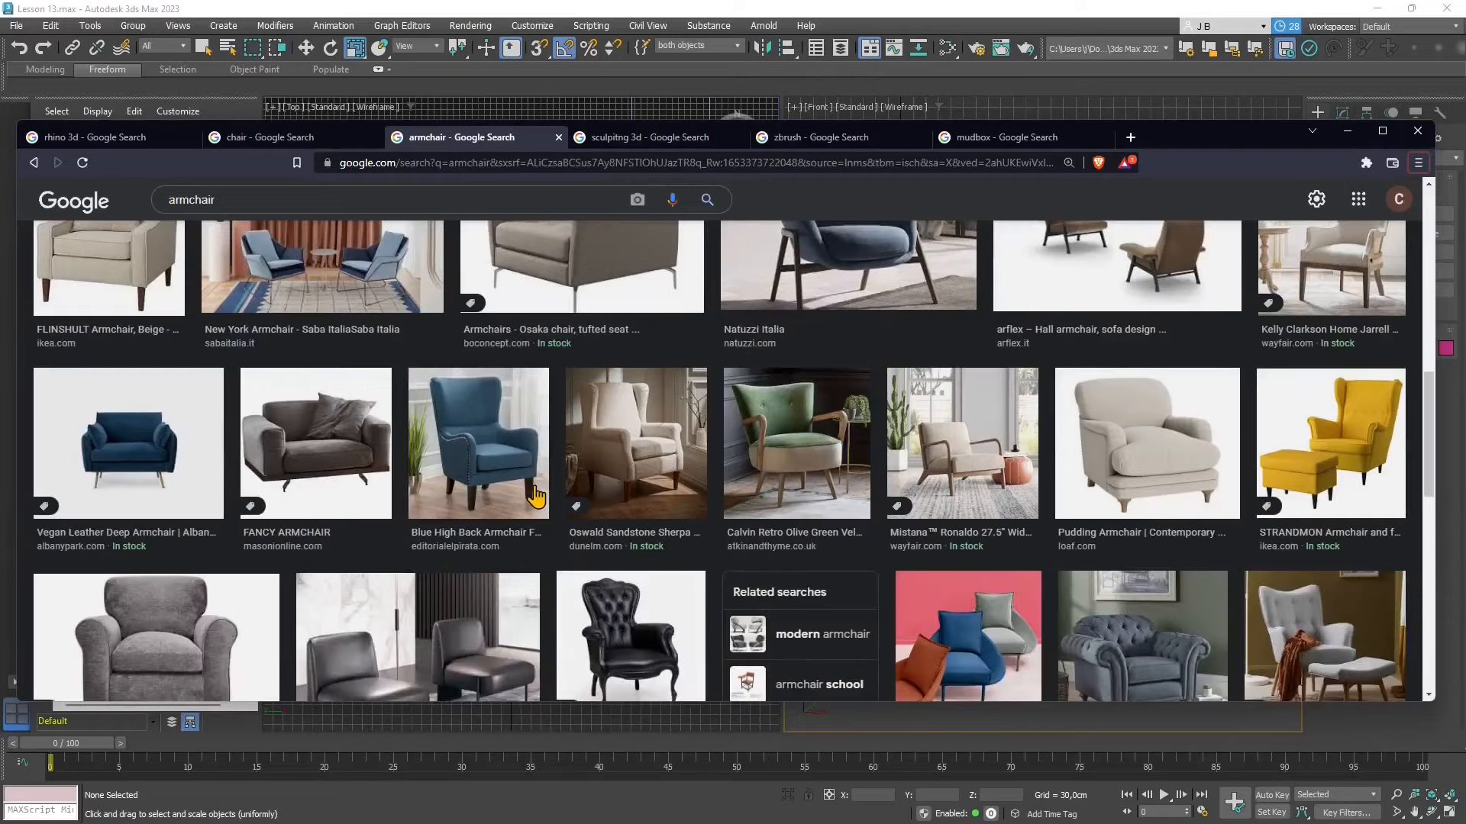
pyautogui.scroll(-1, 615, 643)
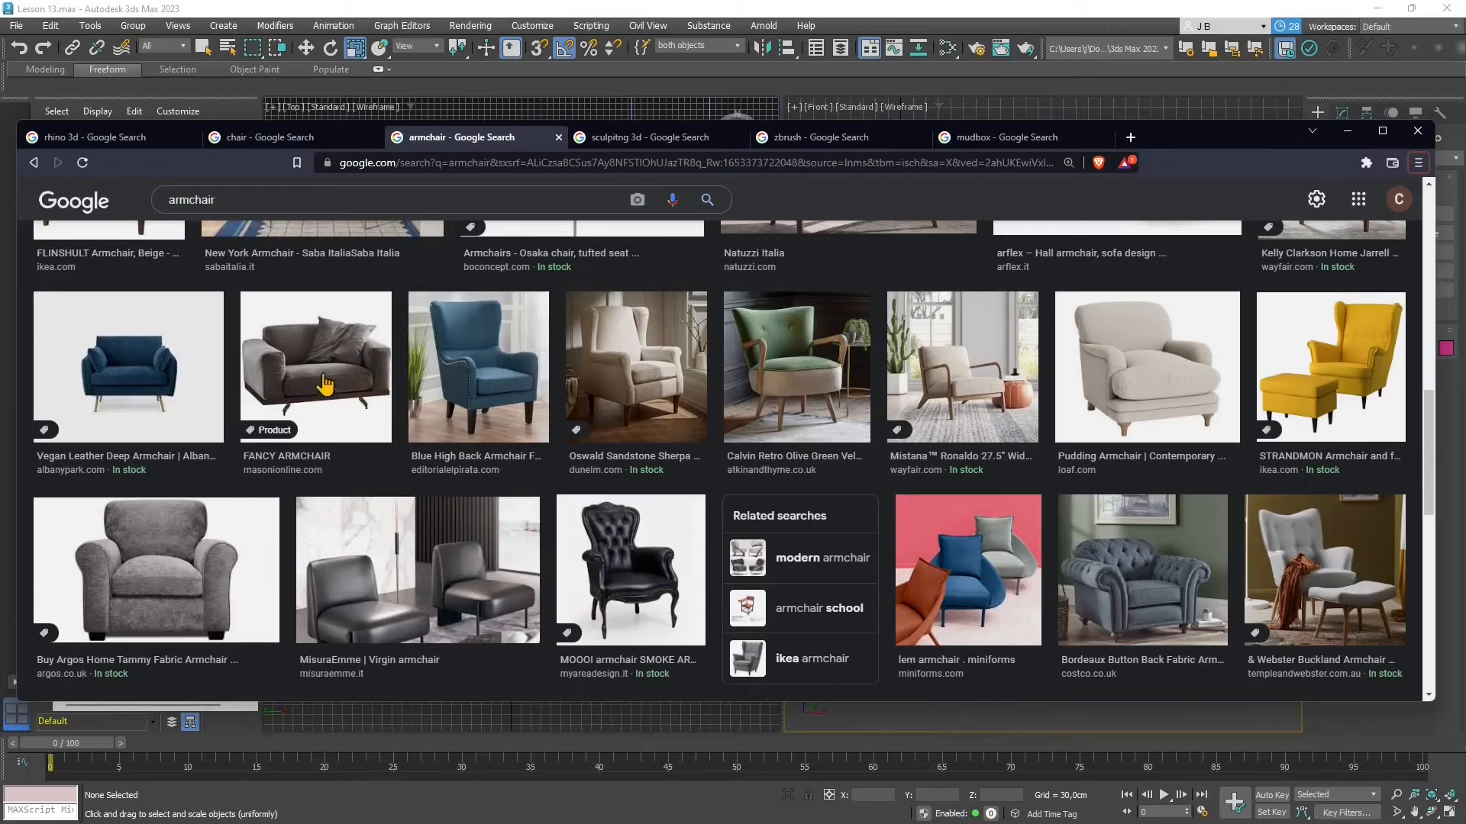
pyautogui.scroll(10, 328, 379)
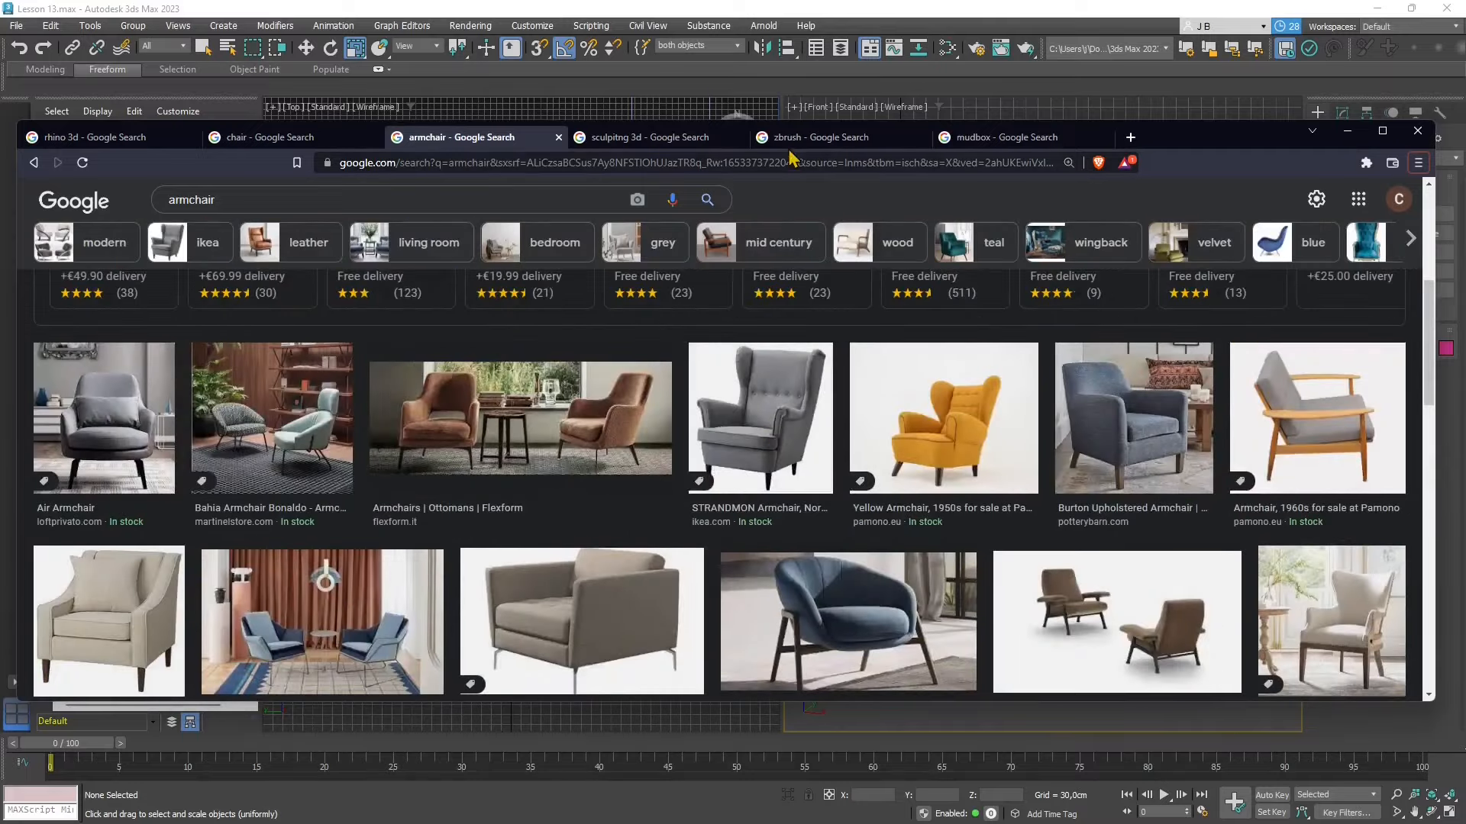
# - Look through the Google image results for "sculpting 3d" for examples of sculpted characters, heads and creatures
pyautogui.click(648, 138)
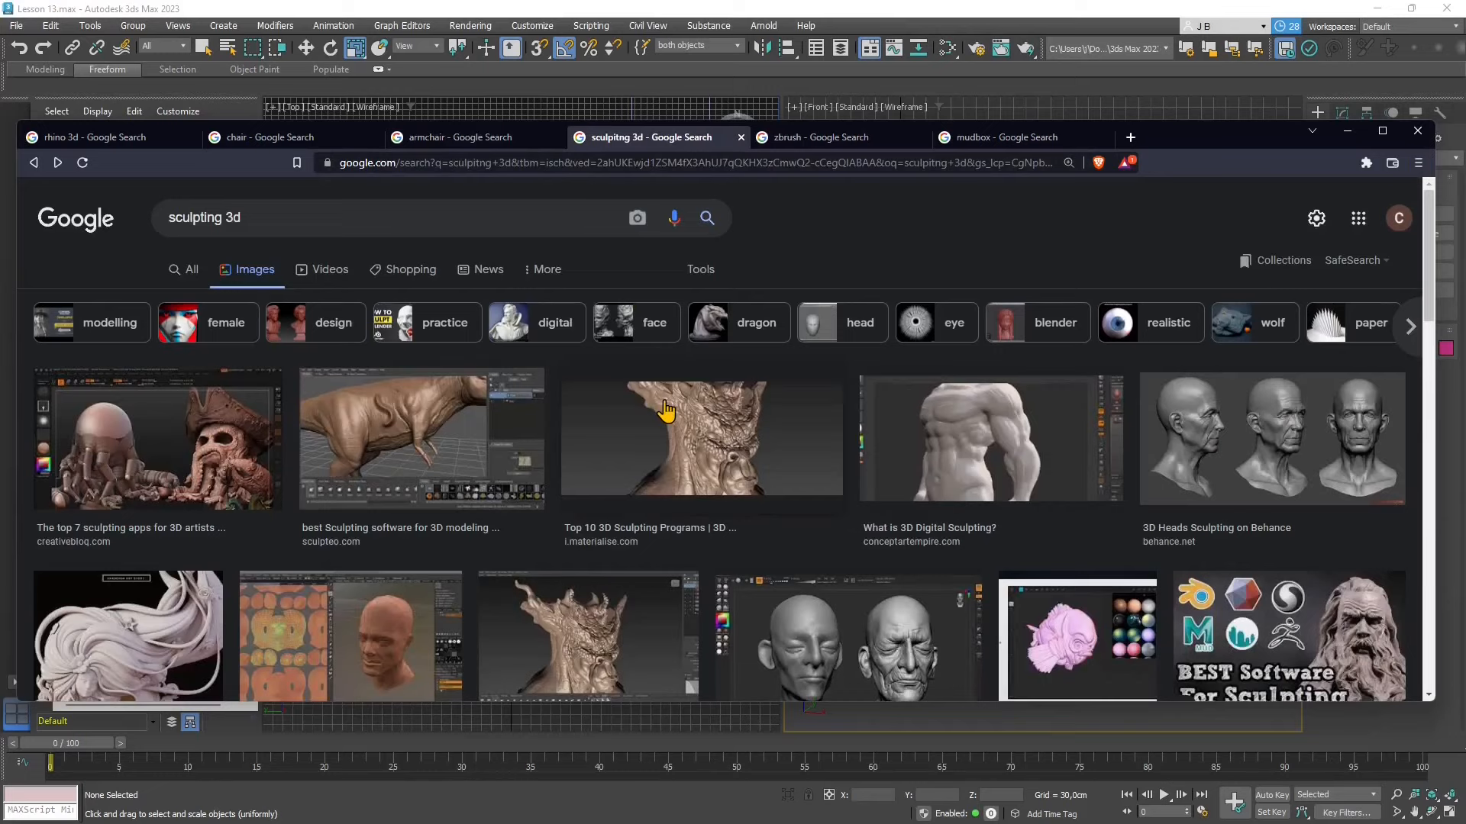
pyautogui.scroll(-3, 739, 443)
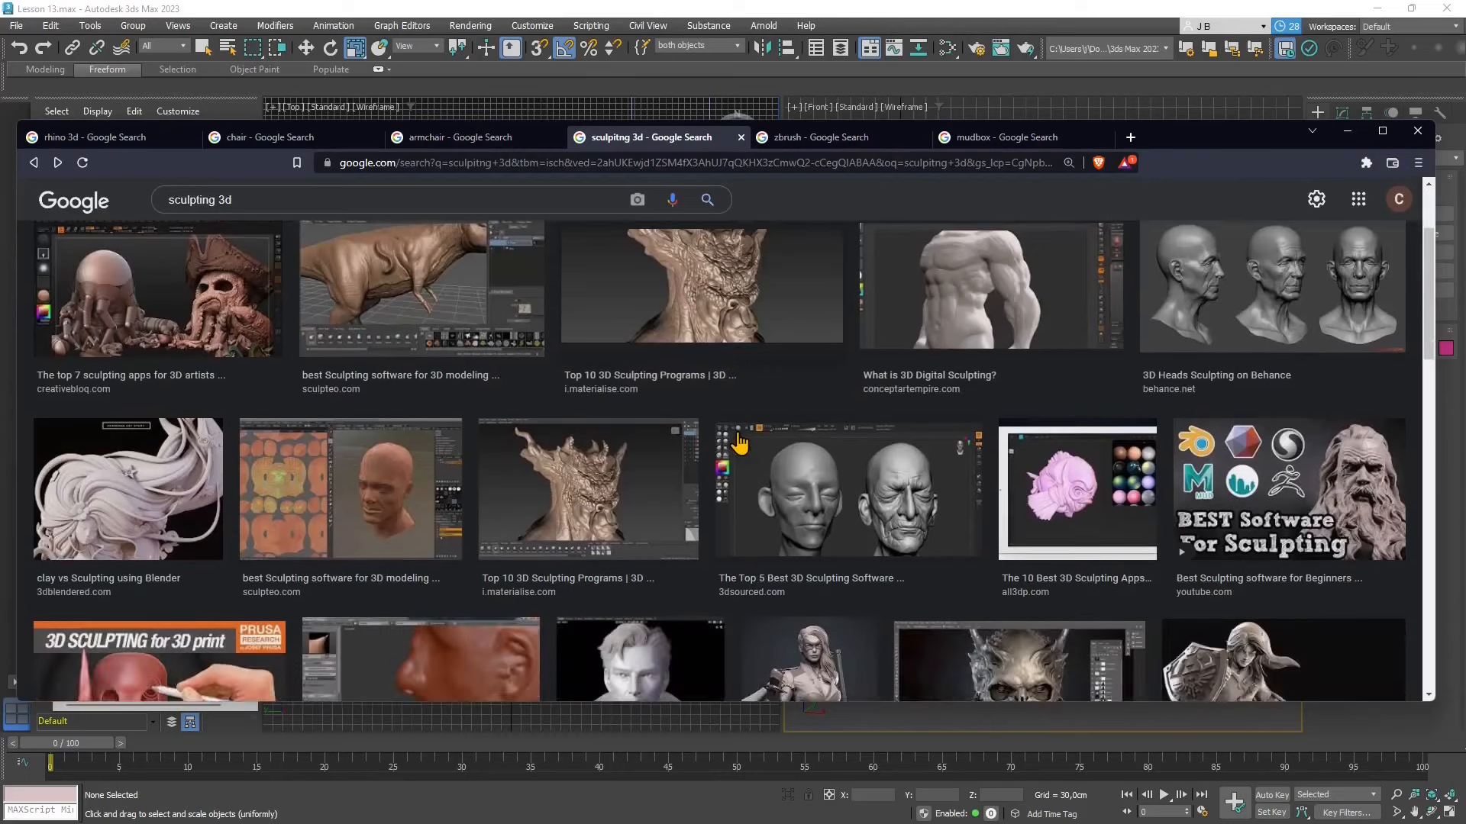
pyautogui.scroll(-1, 739, 443)
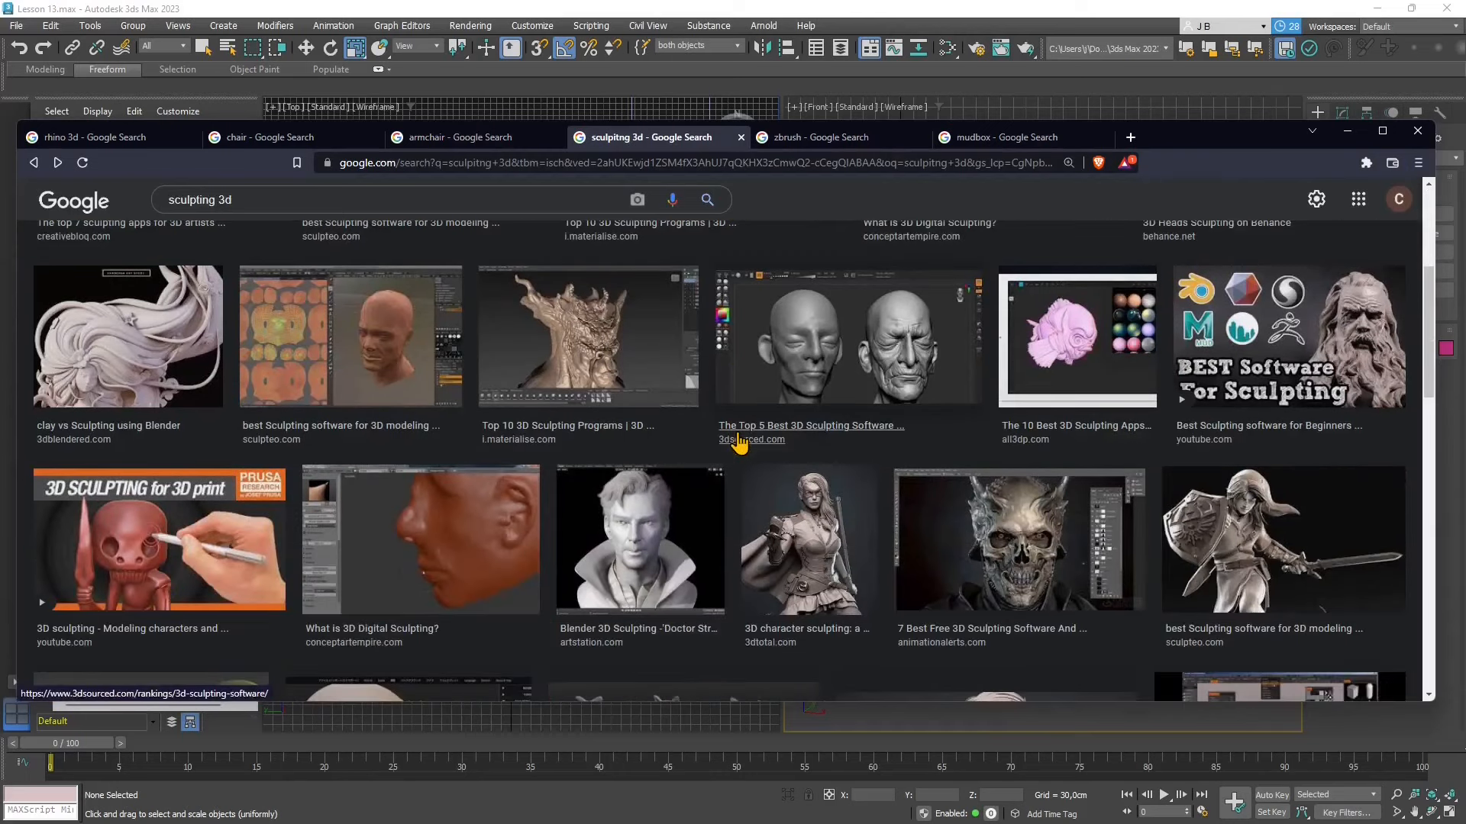
pyautogui.scroll(-1, 739, 443)
pyautogui.scroll(-4, 739, 443)
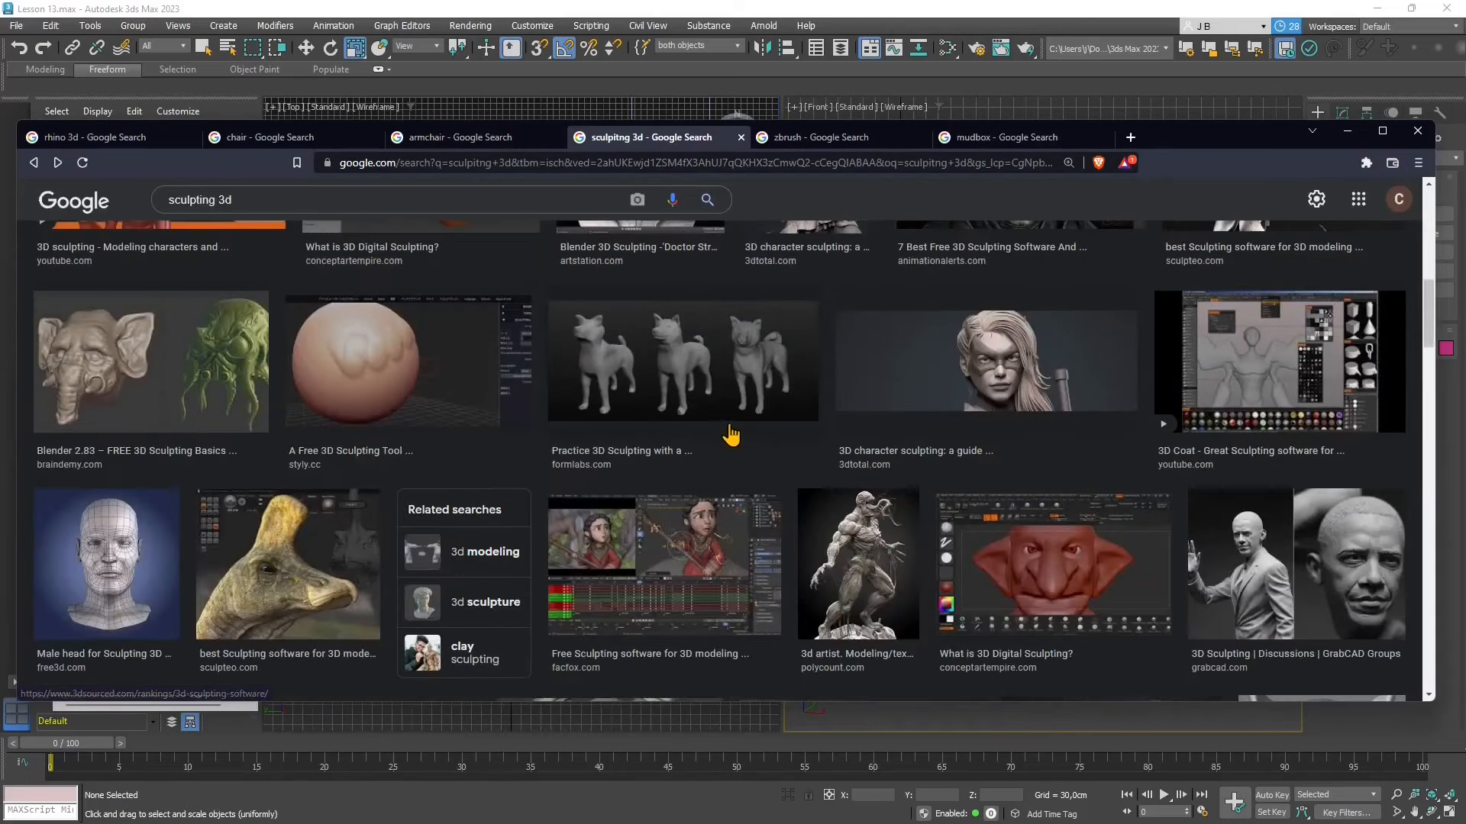
pyautogui.scroll(-4, 954, 531)
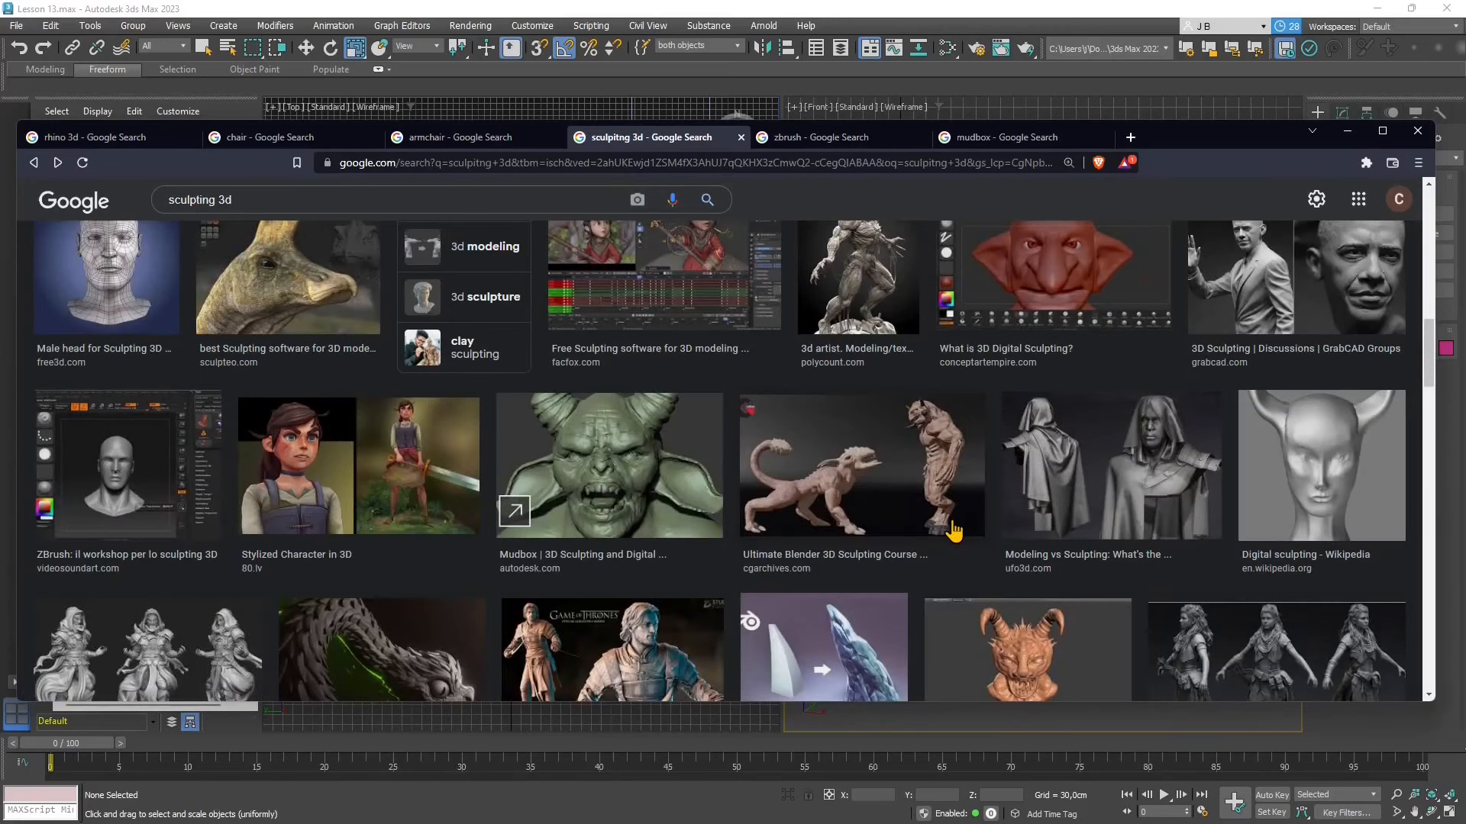
pyautogui.scroll(-1, 954, 530)
pyautogui.scroll(-1, 954, 531)
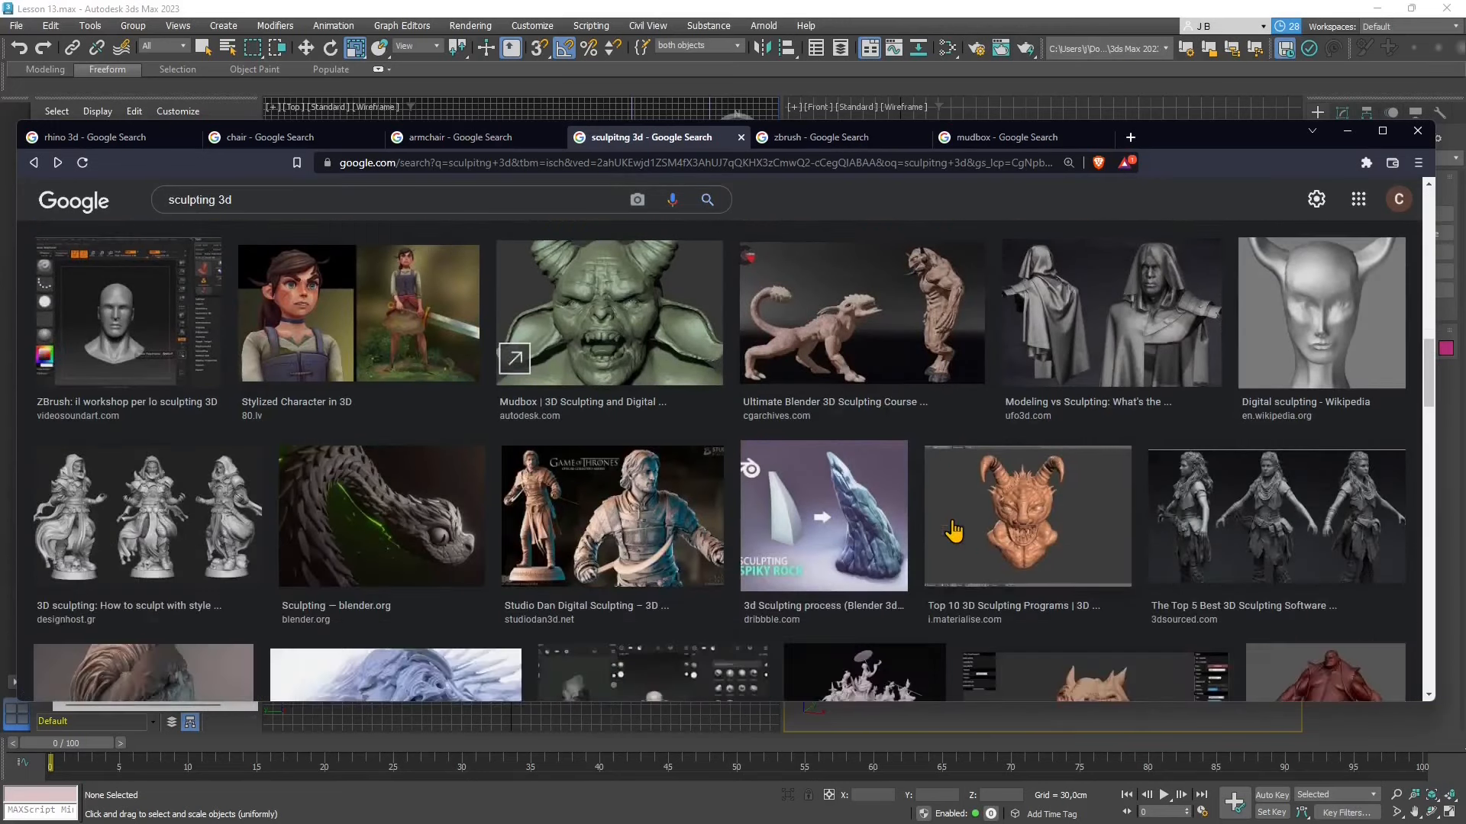
pyautogui.scroll(-1, 954, 531)
pyautogui.scroll(-1, 954, 530)
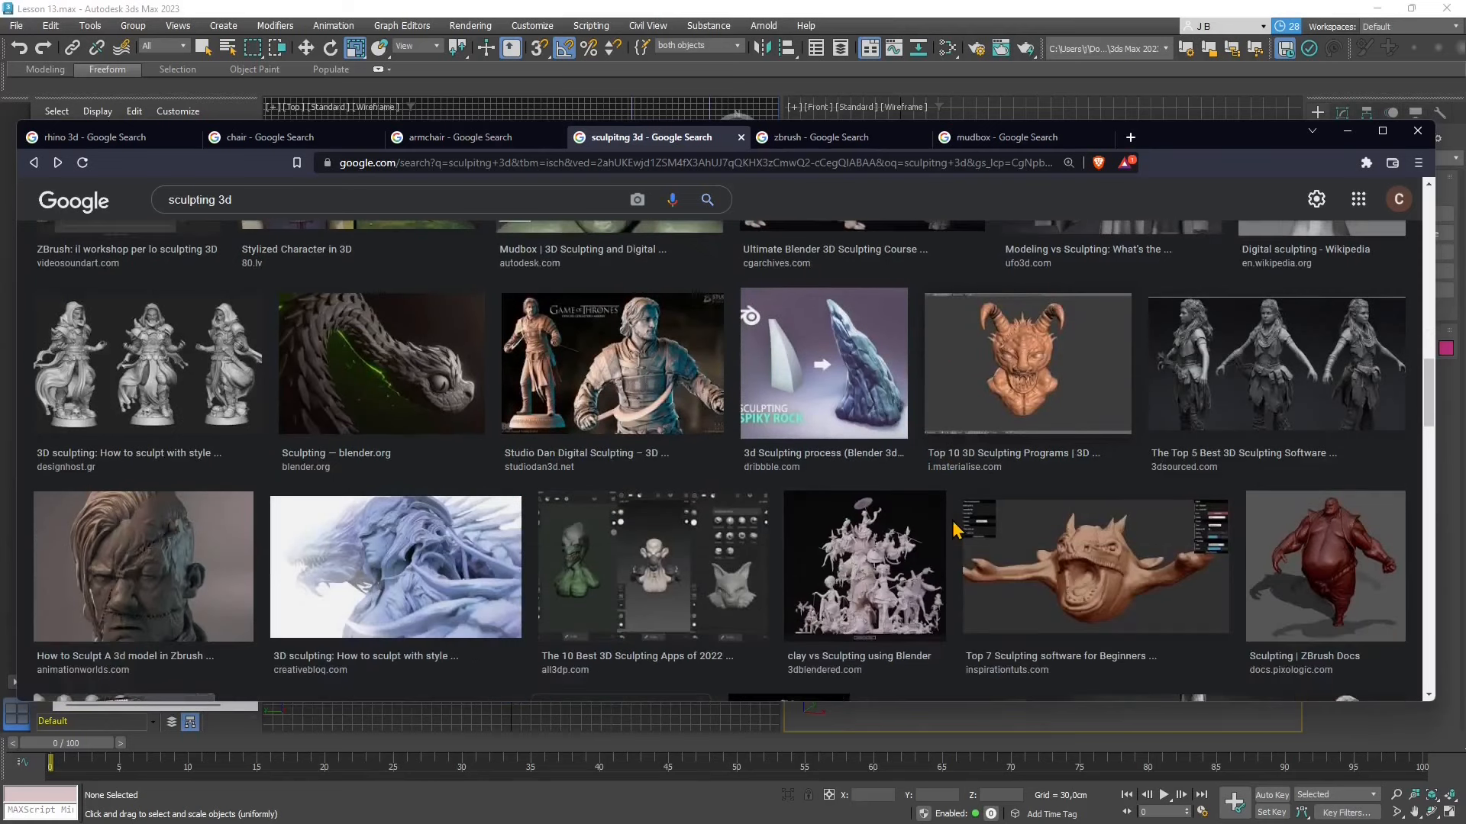
pyautogui.scroll(-1, 954, 529)
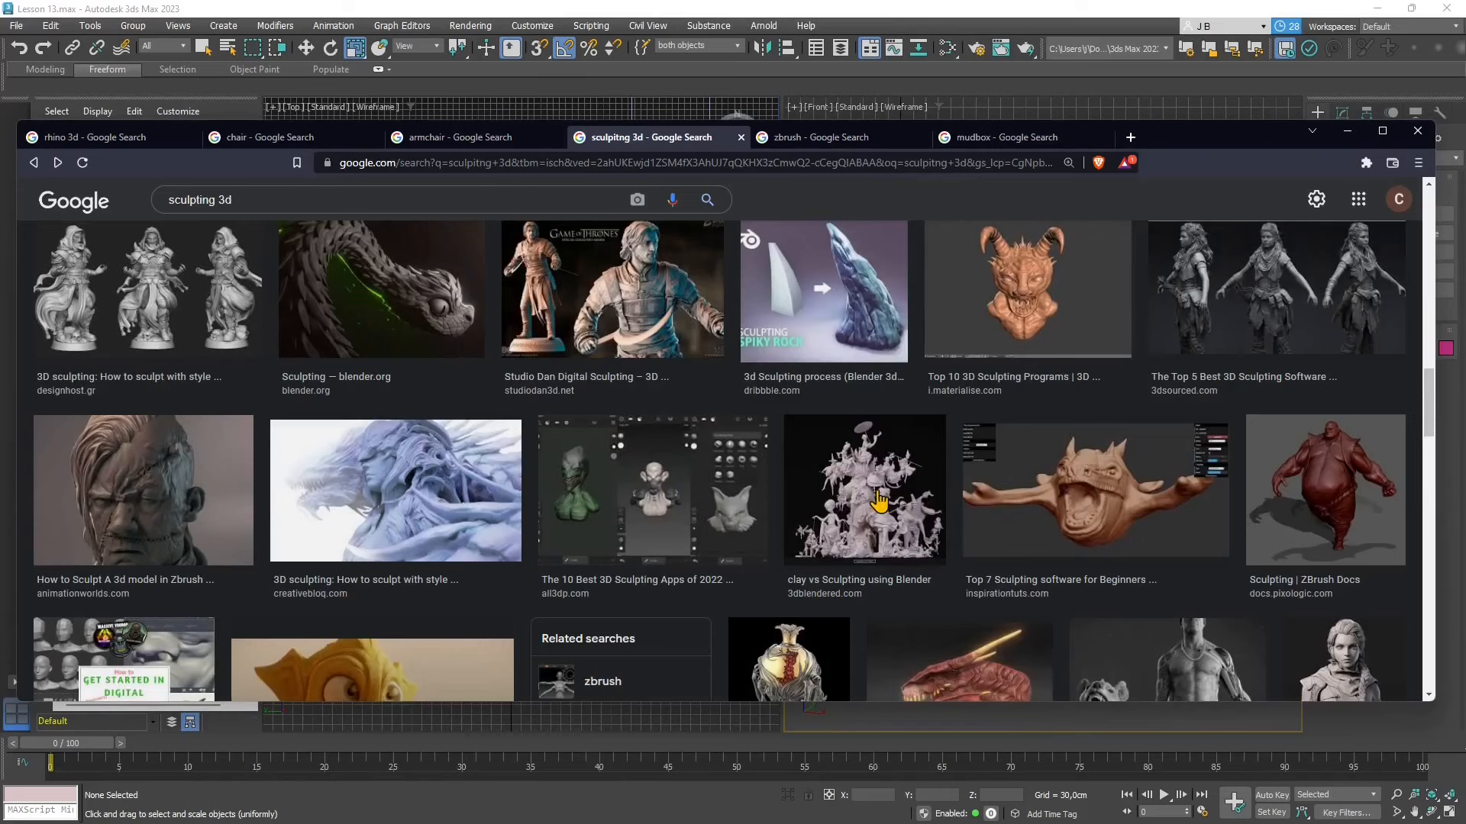
pyautogui.scroll(-1, 878, 502)
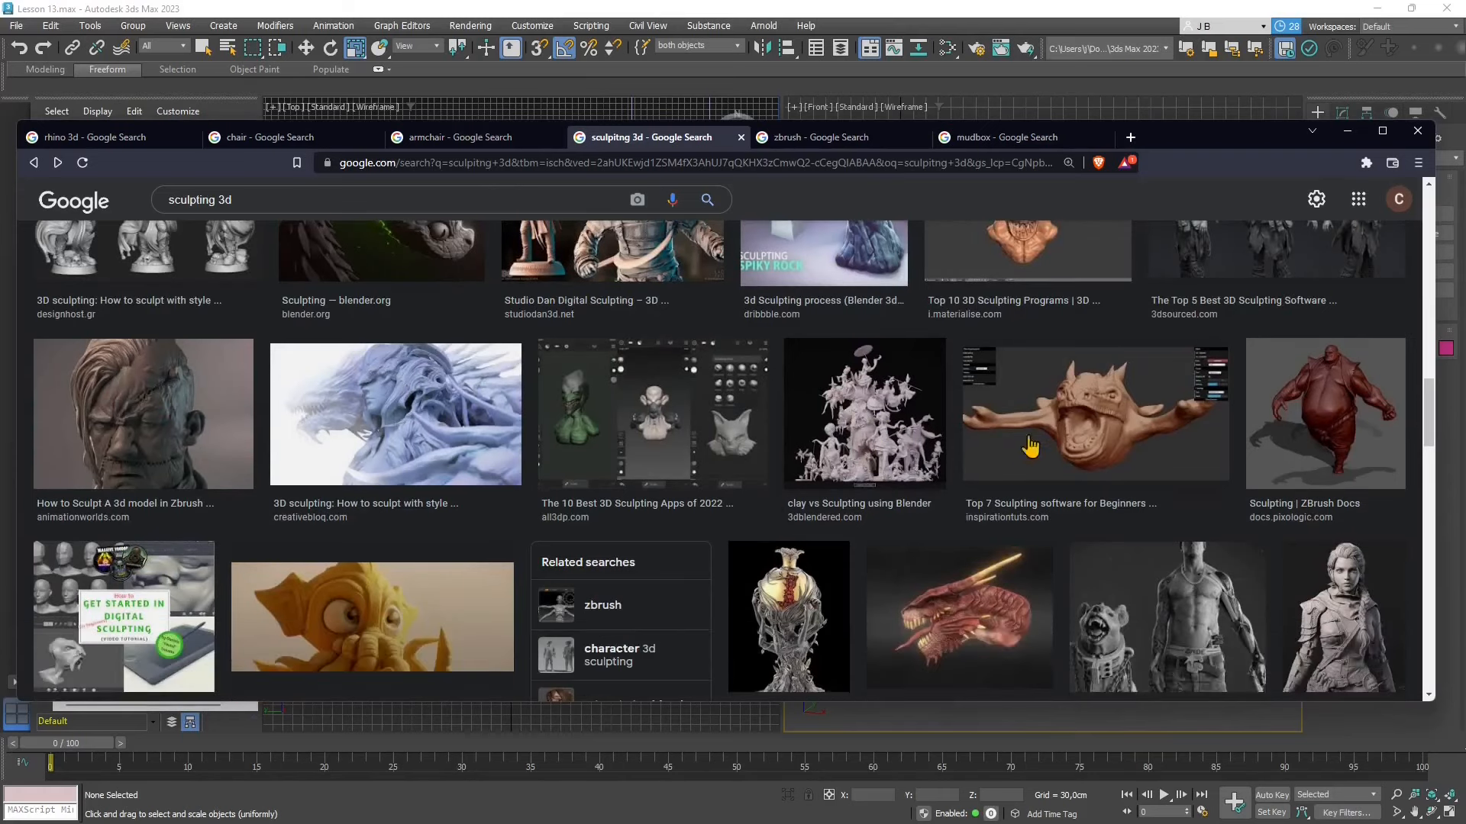
pyautogui.scroll(-2, 1115, 447)
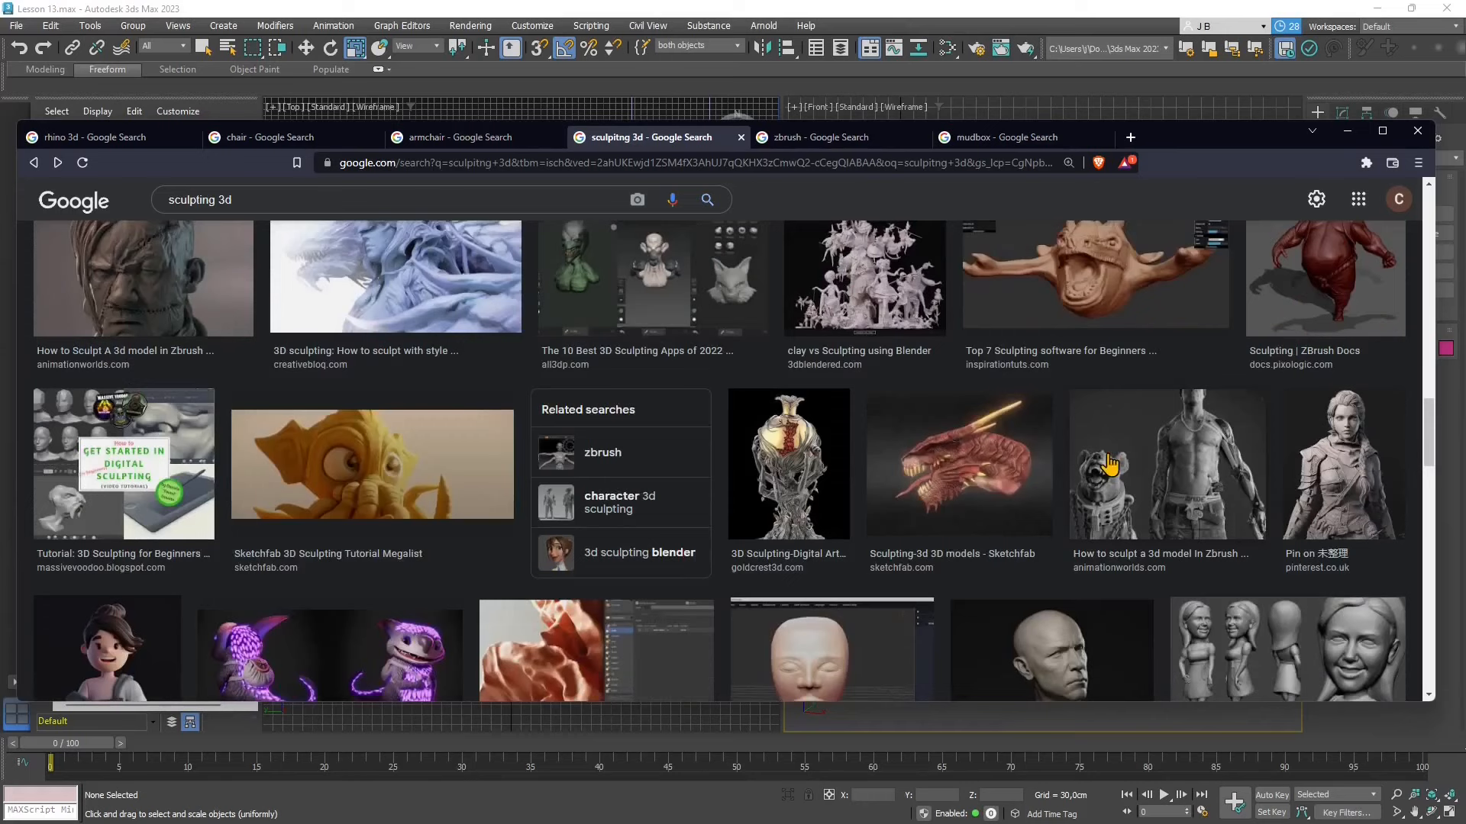
# - Show the Google image results for "zbrush" to view models sculpted in ZBrush
pyautogui.click(807, 142)
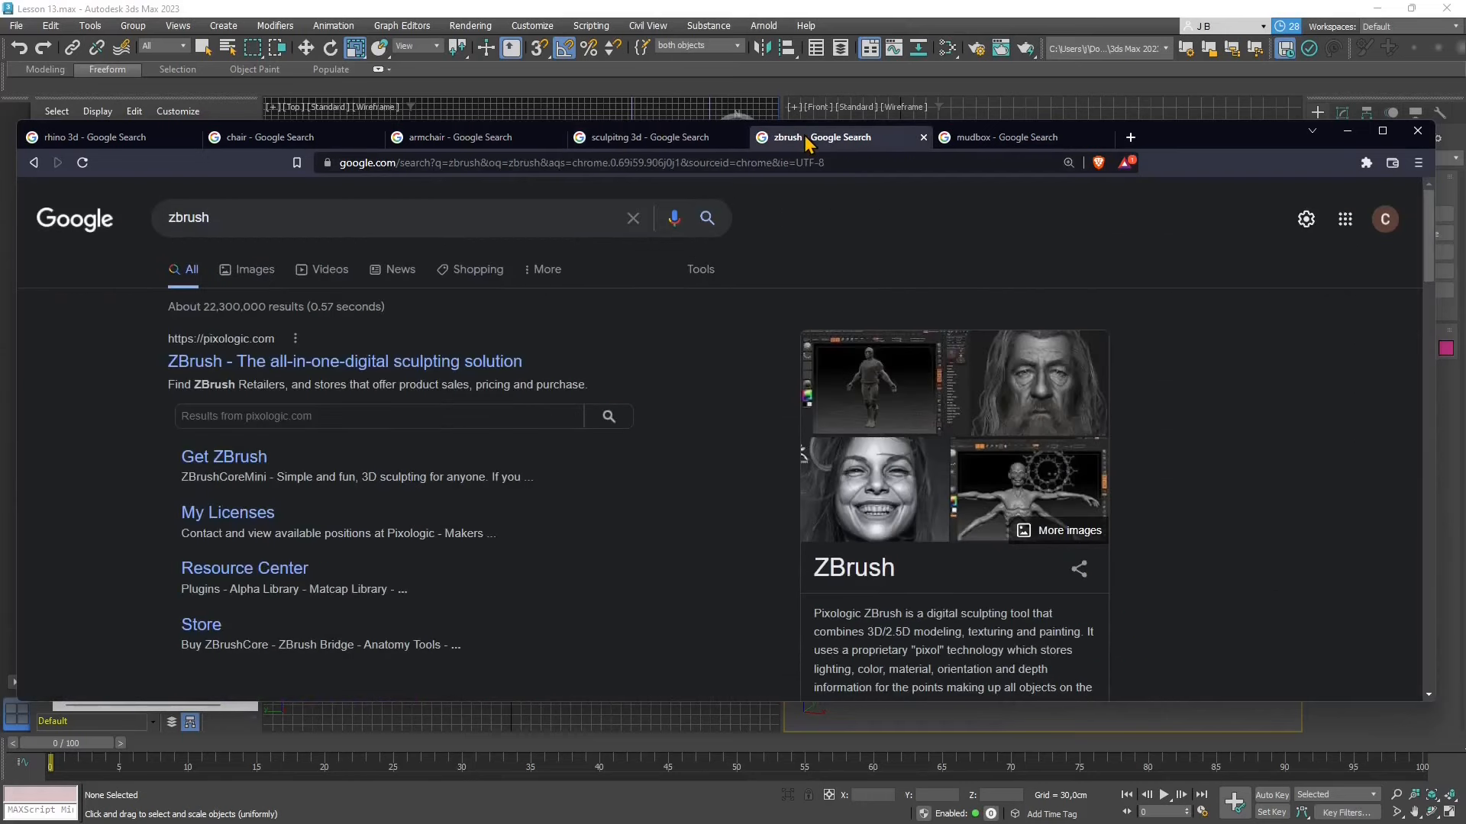
pyautogui.click(256, 271)
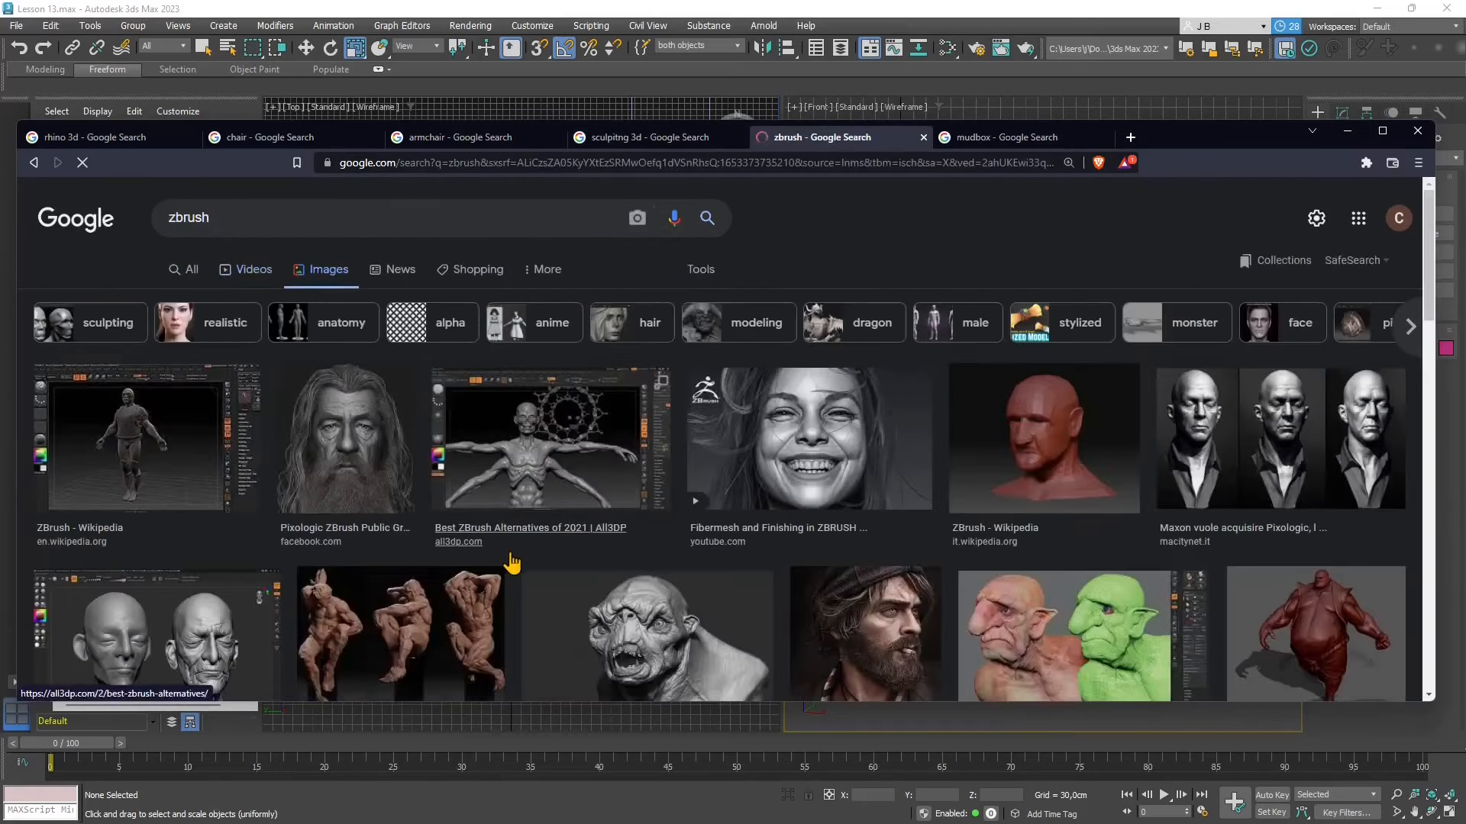
pyautogui.click(190, 225)
# - Look through the Google image results for "mudbox", compare them with the ZBrush images, and return to the general Mudbox search results
pyautogui.click(1007, 137)
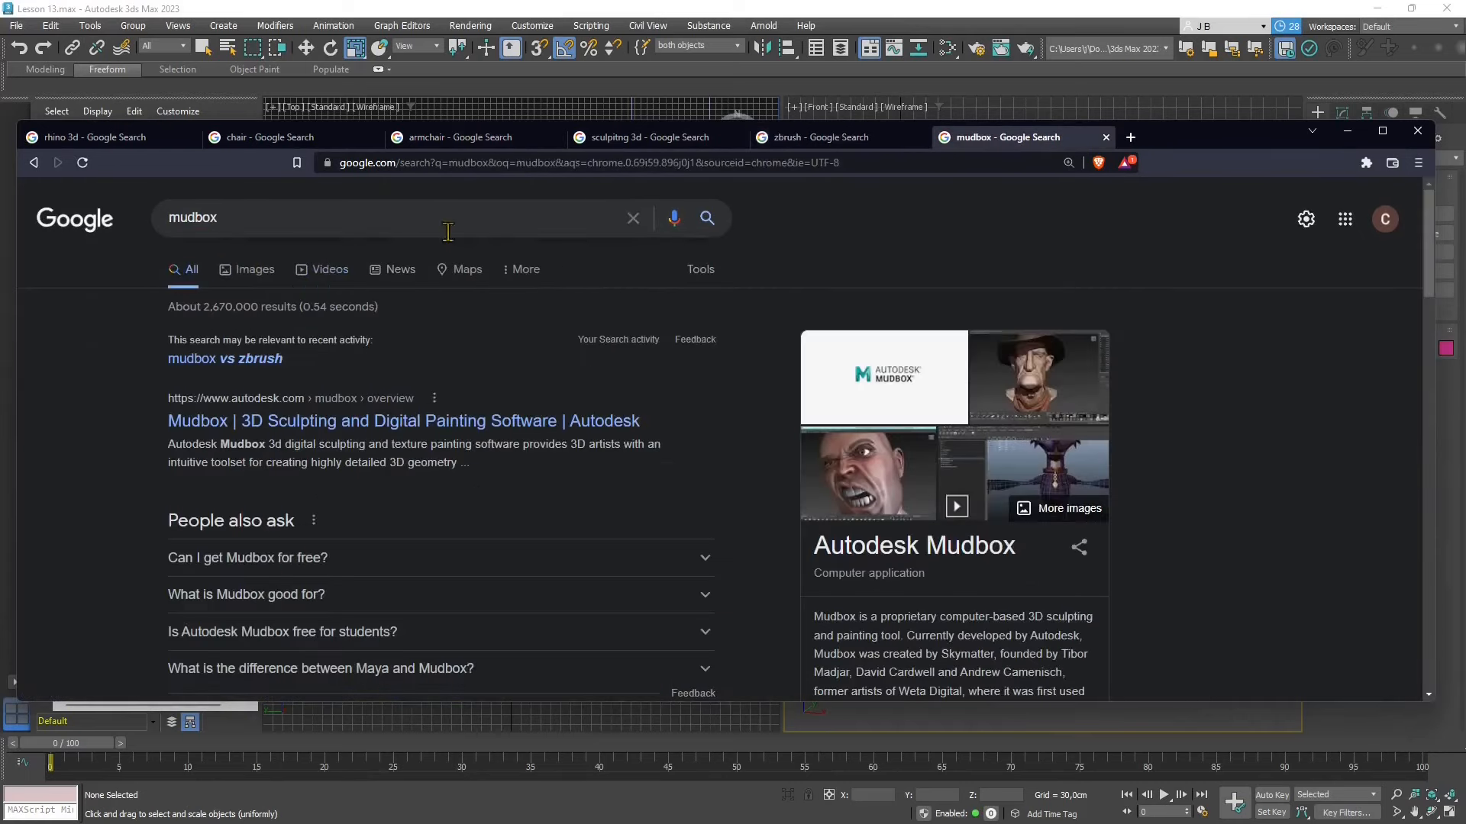
pyautogui.click(247, 275)
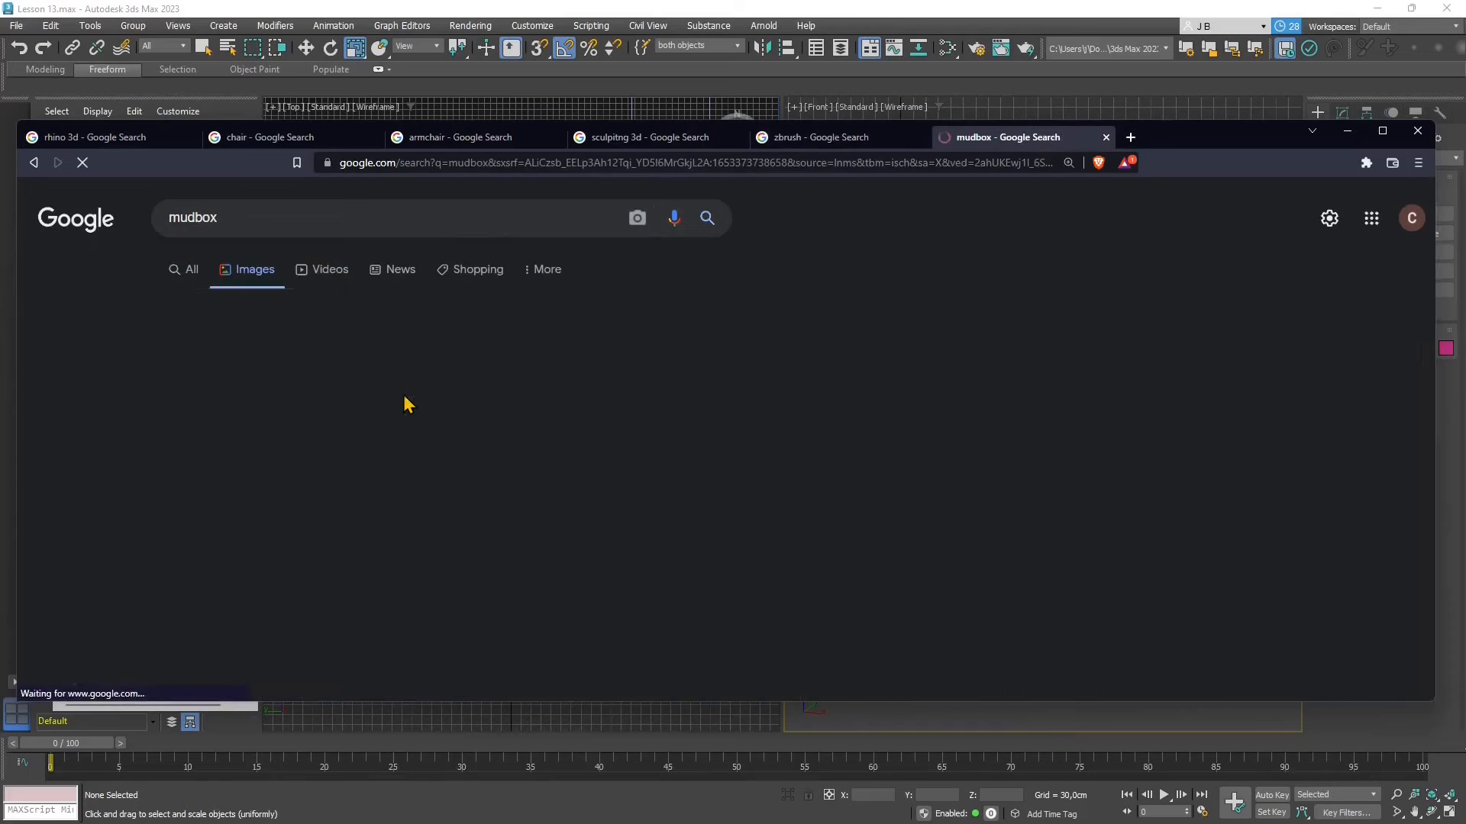
pyautogui.scroll(-10, 607, 492)
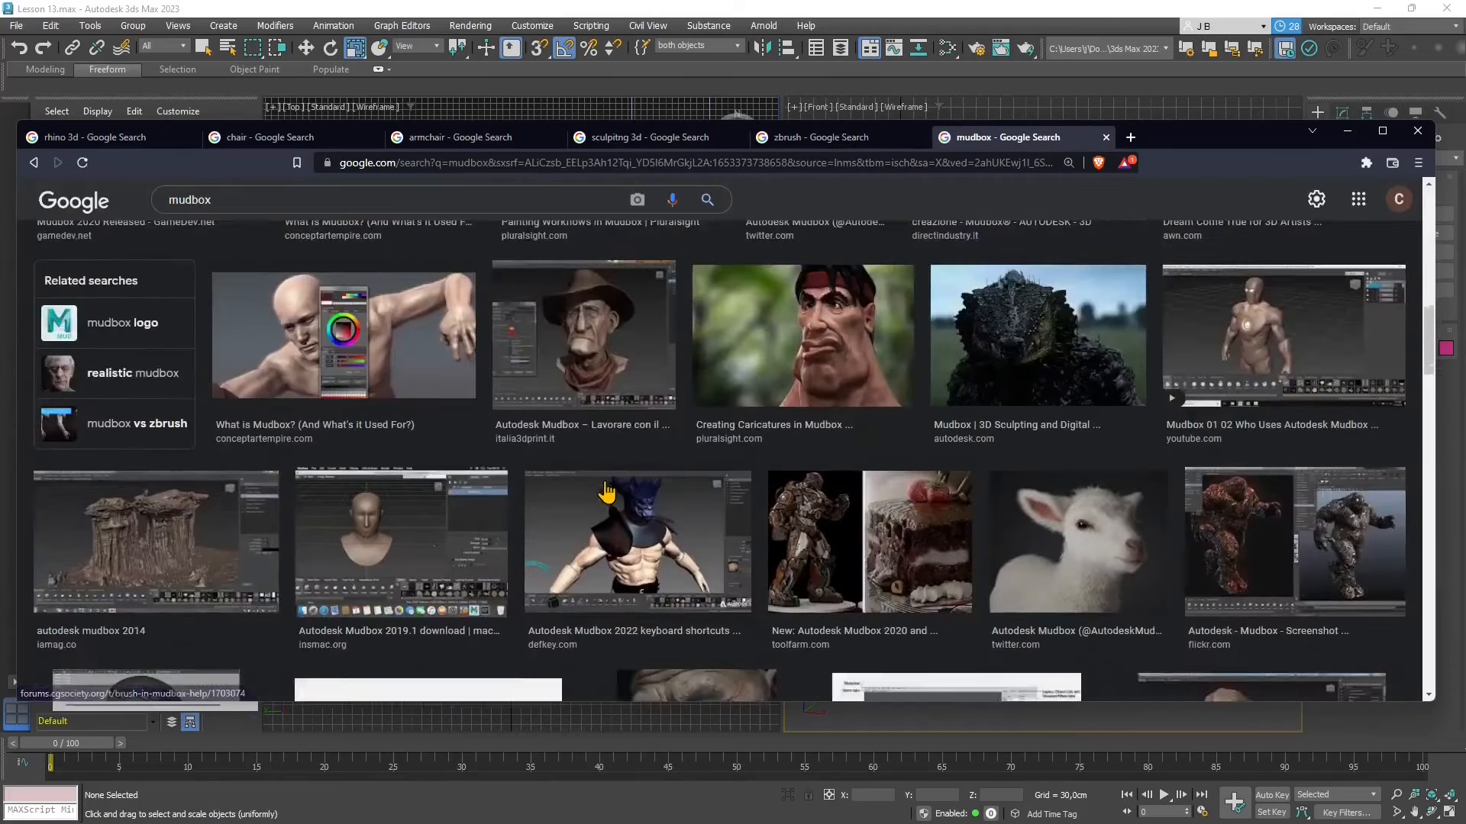
pyautogui.scroll(-7, 607, 492)
pyautogui.scroll(-10, 610, 495)
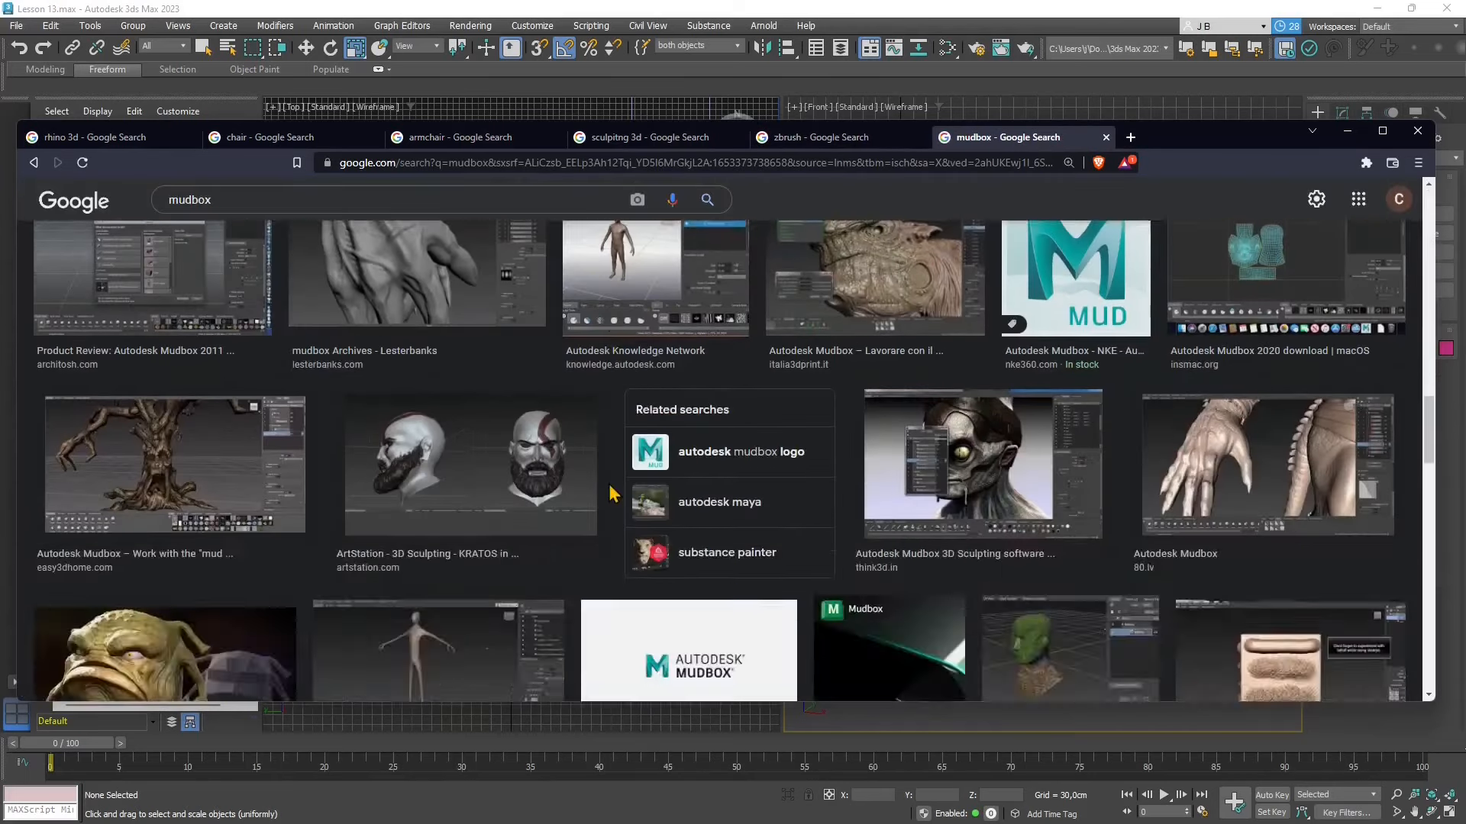
pyautogui.scroll(20, 611, 495)
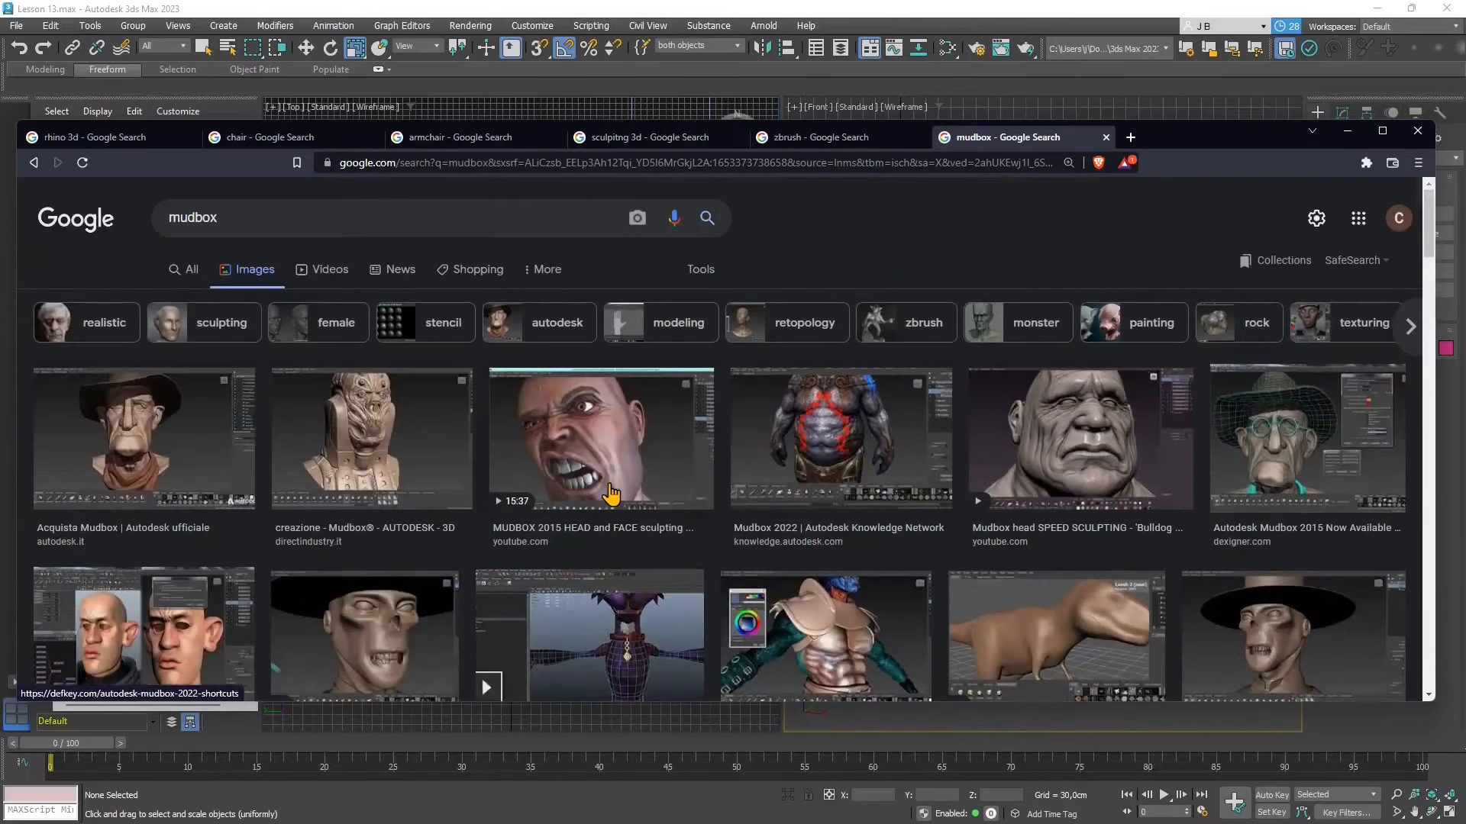
pyautogui.click(848, 143)
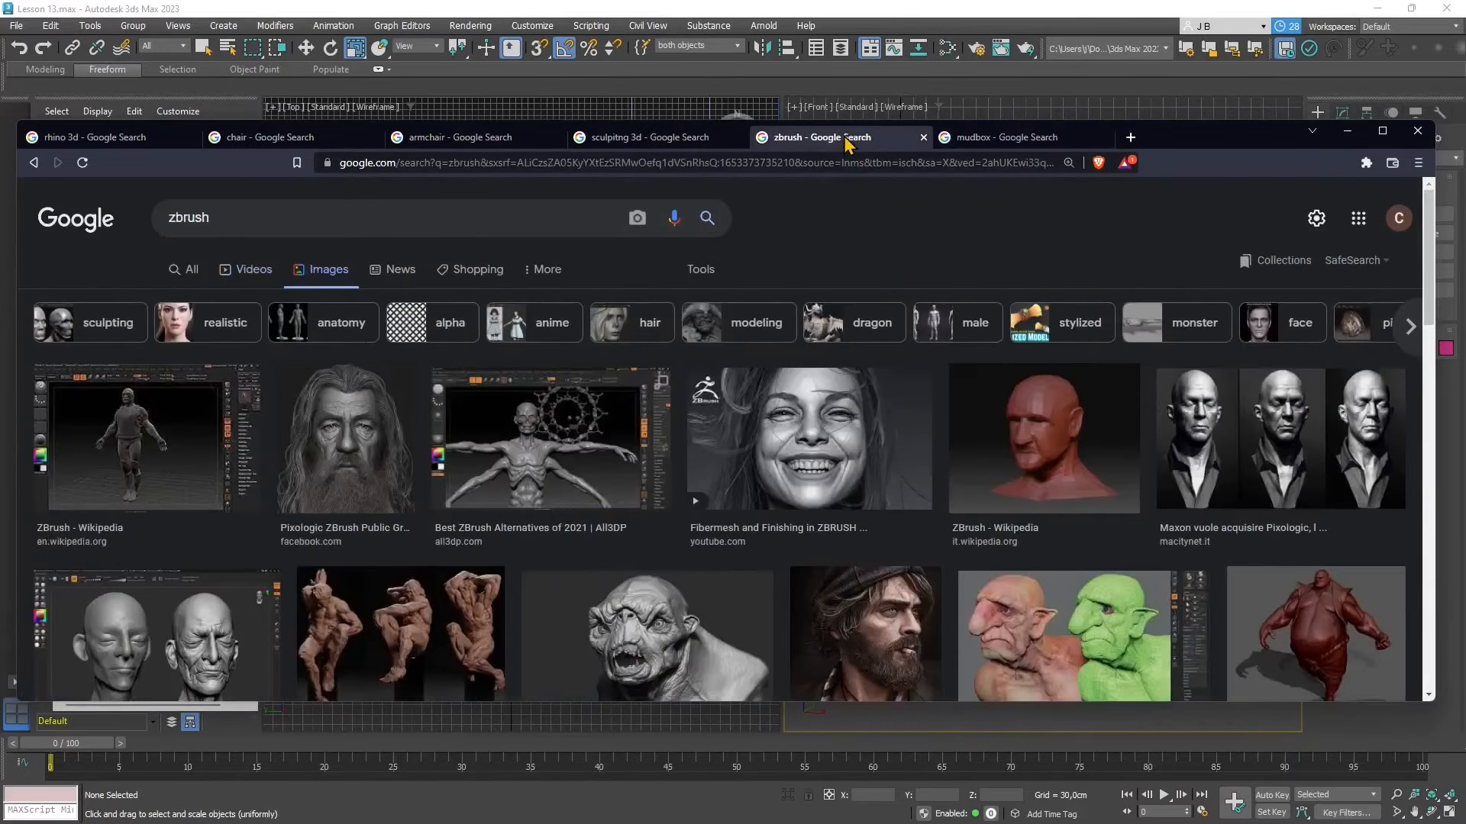
pyautogui.click(998, 145)
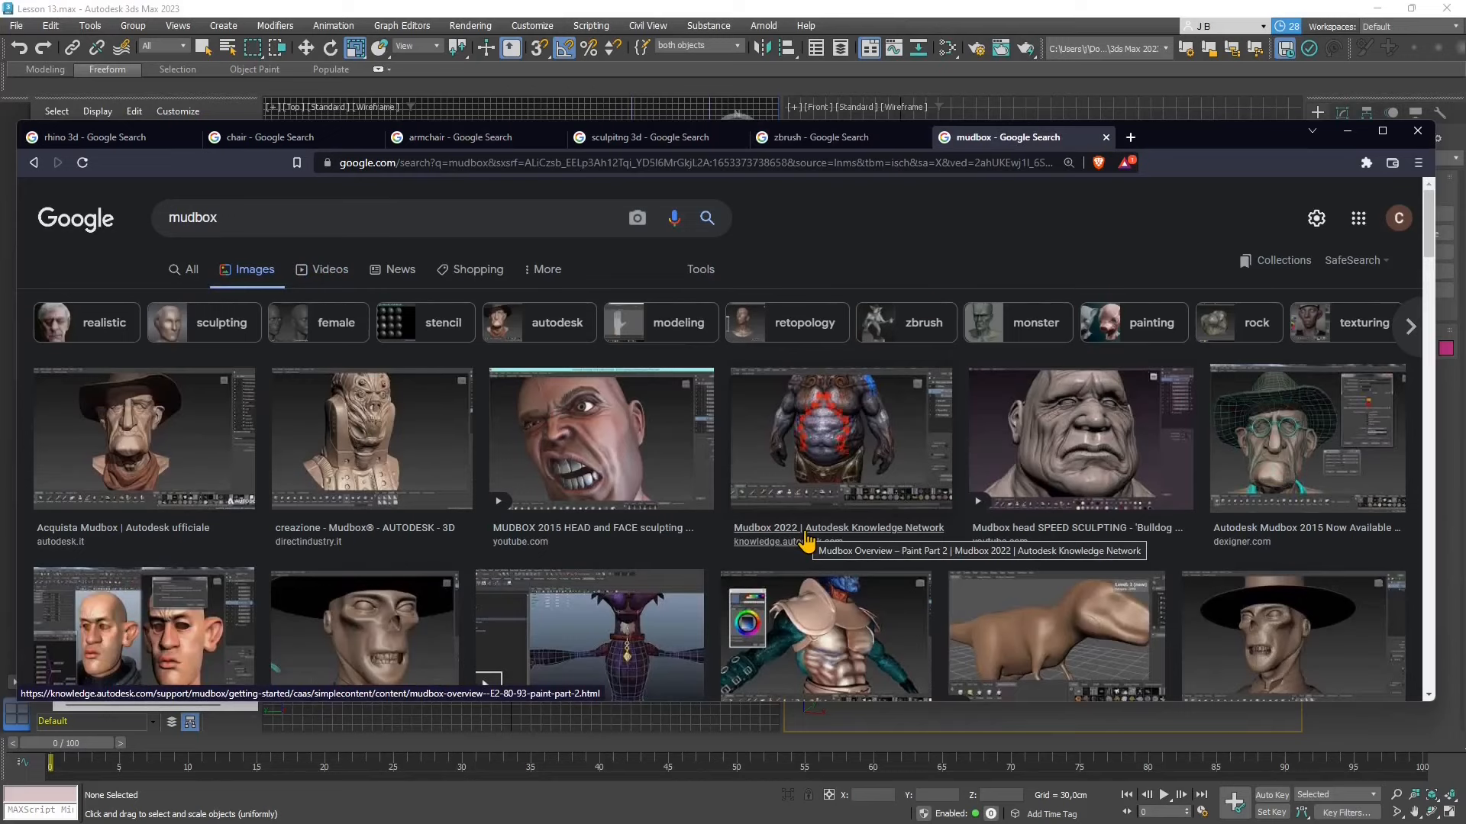
pyautogui.click(188, 281)
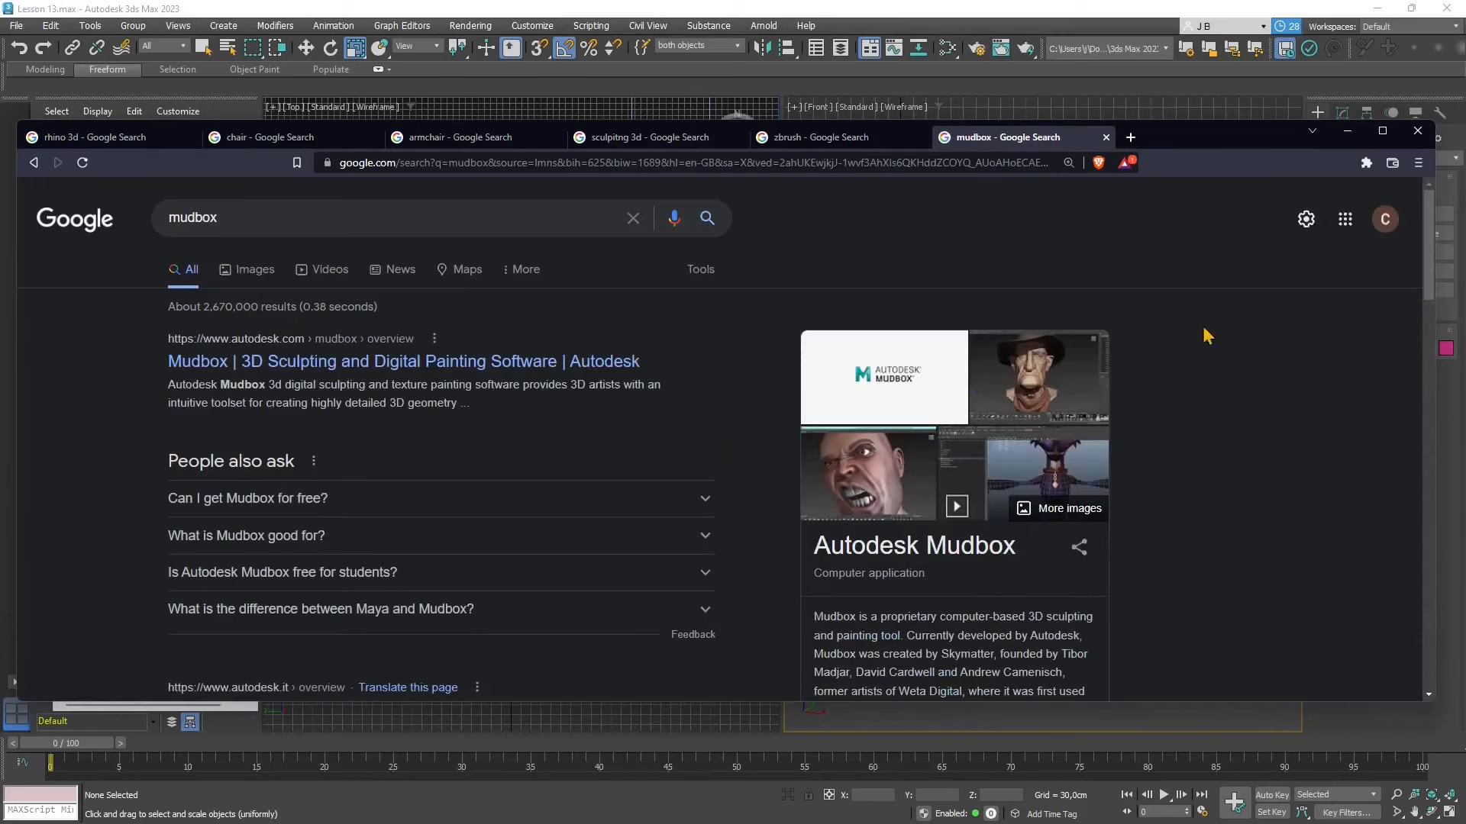
# - Browse the Google image results for "sculpting phases" to examine how a sculpture develops from rough form to detail
pyautogui.scroll(-1, 607, 482)
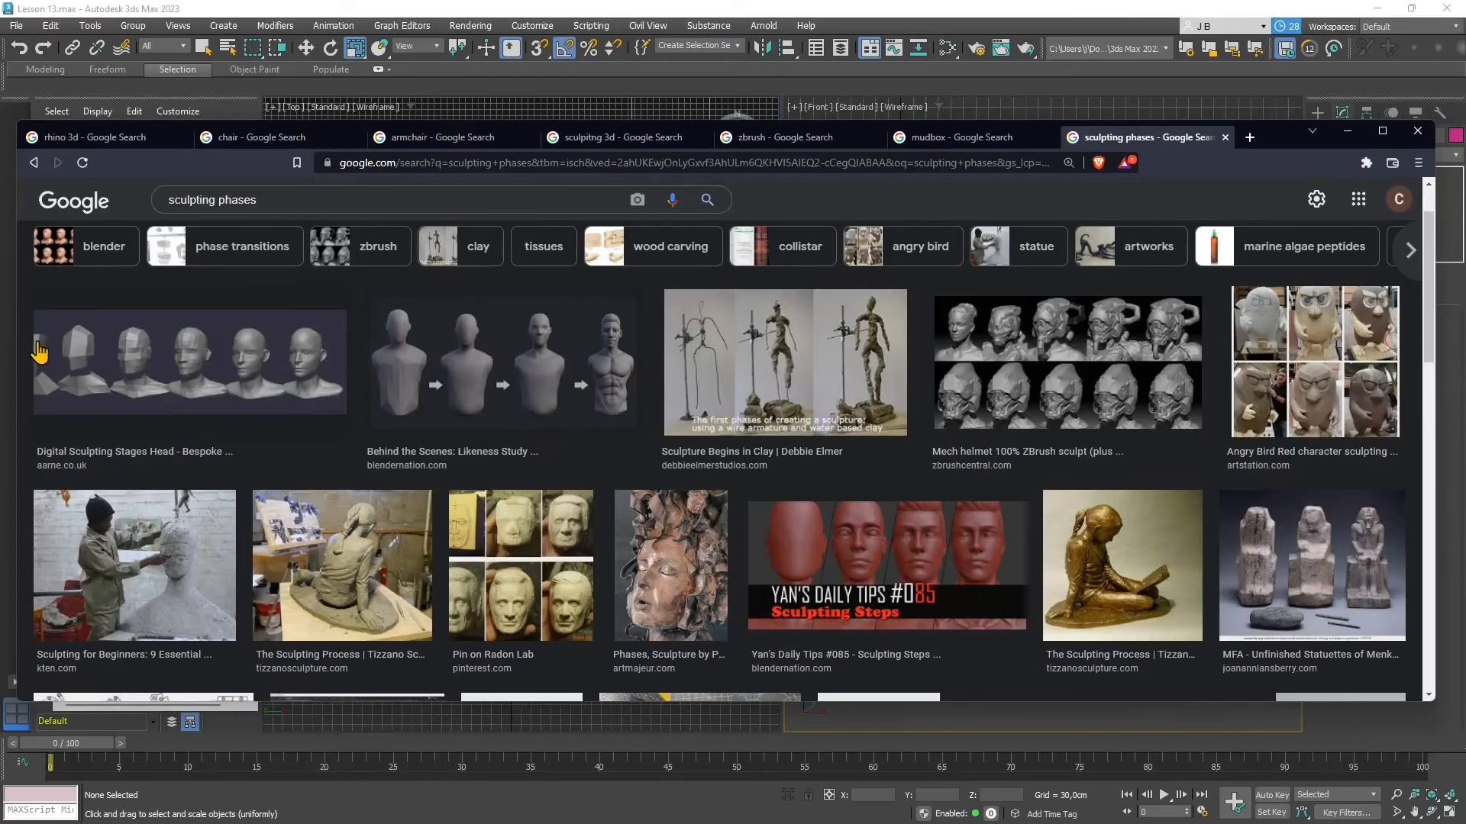
pyautogui.scroll(-5, 763, 359)
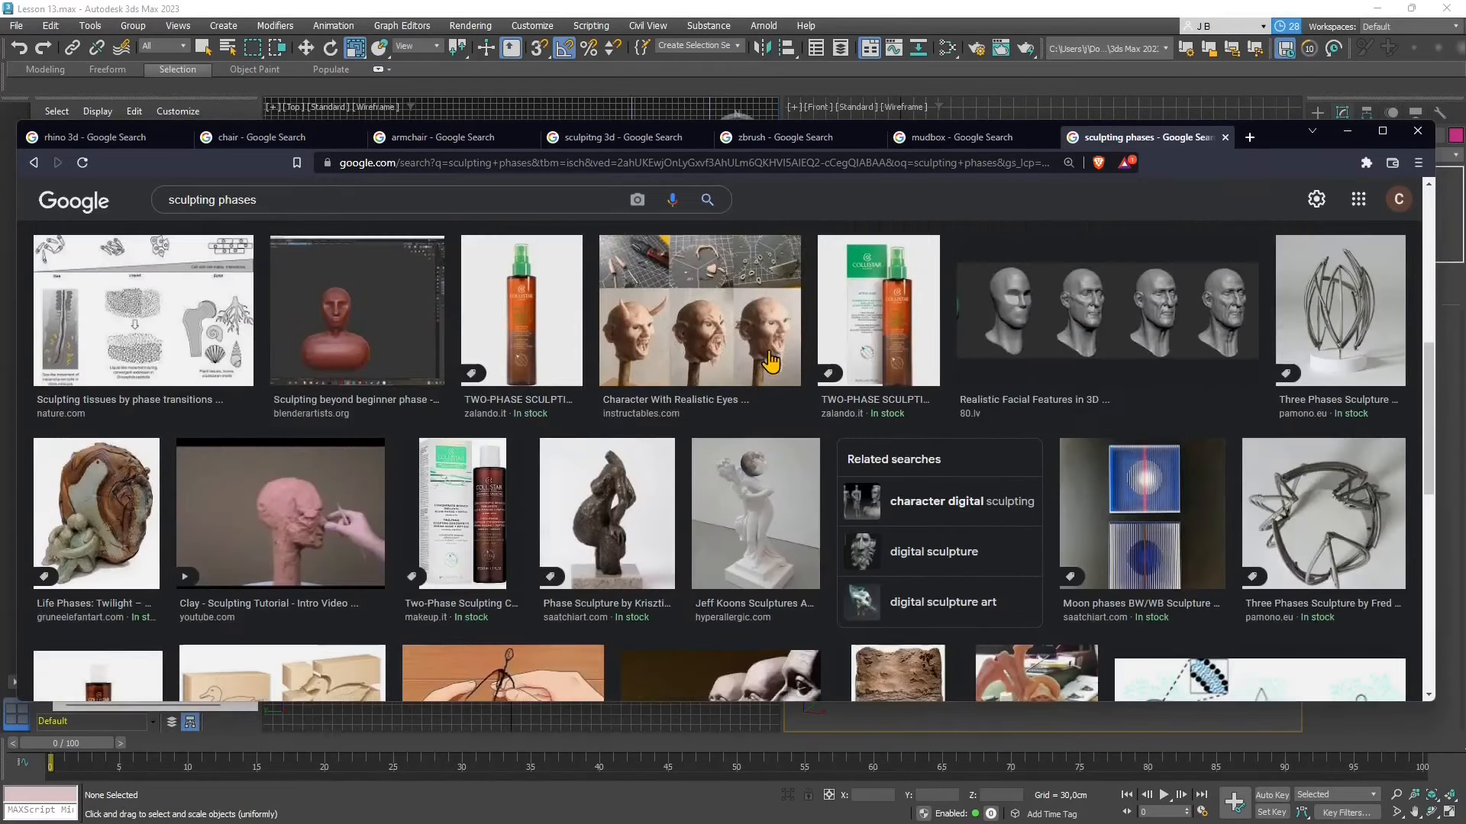
pyautogui.scroll(-2, 1003, 336)
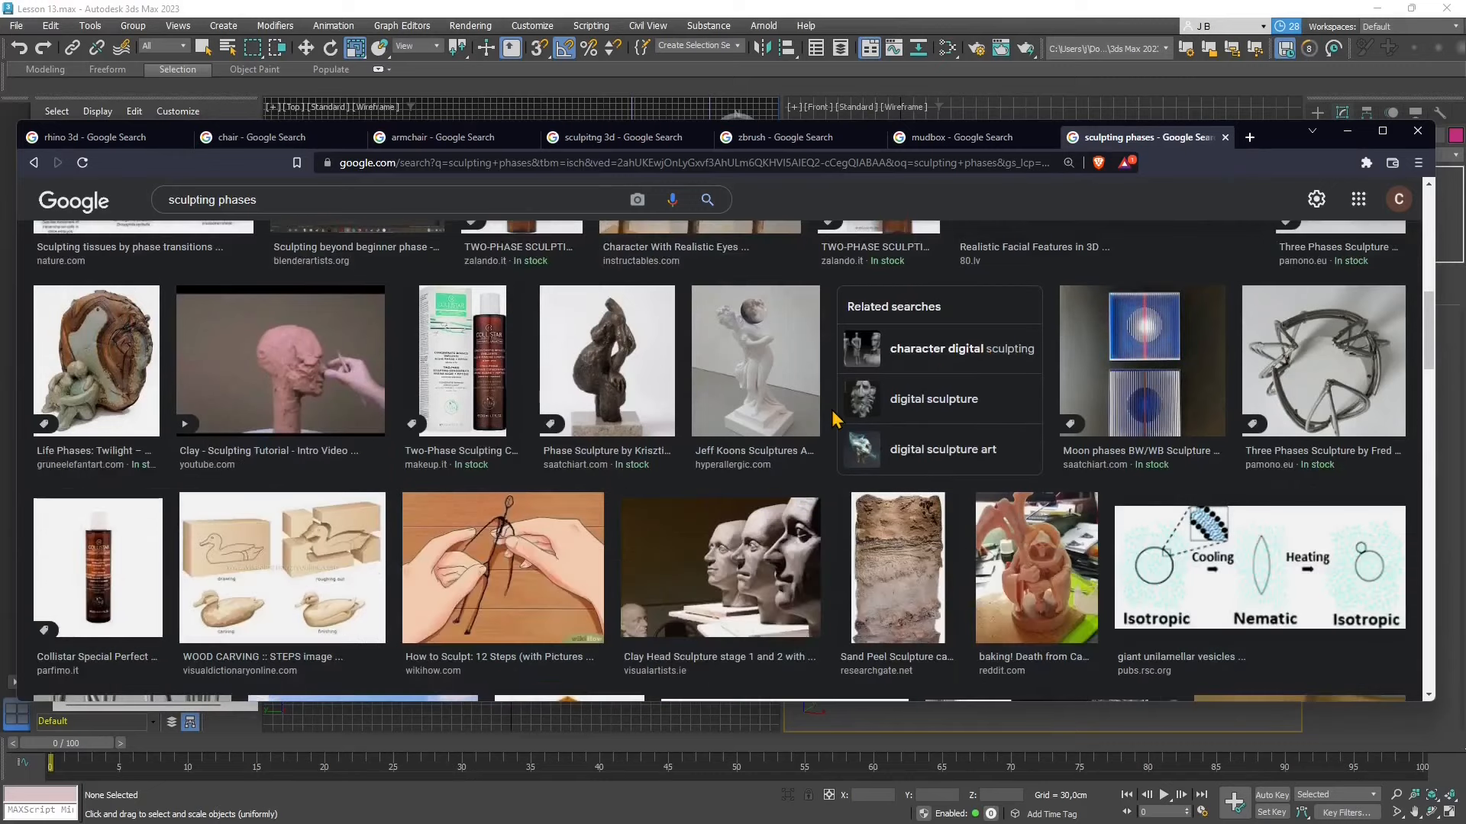
pyautogui.scroll(-5, 834, 419)
pyautogui.scroll(15, 833, 419)
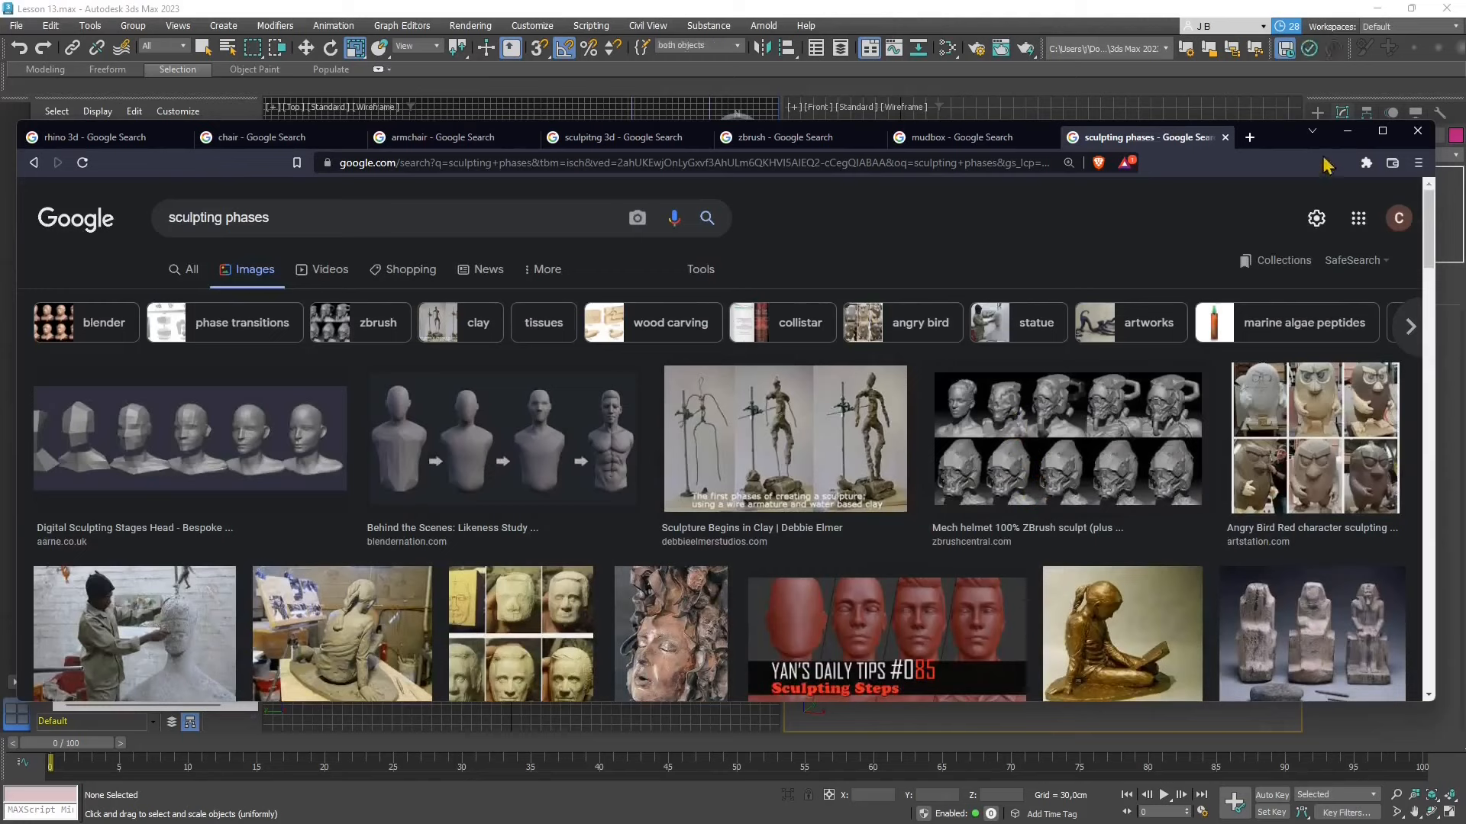
# - Switch back to 3ds Max, select the three magenta boxes individually in the Perspective view, and finish with Box011 selected
pyautogui.click(1347, 135)
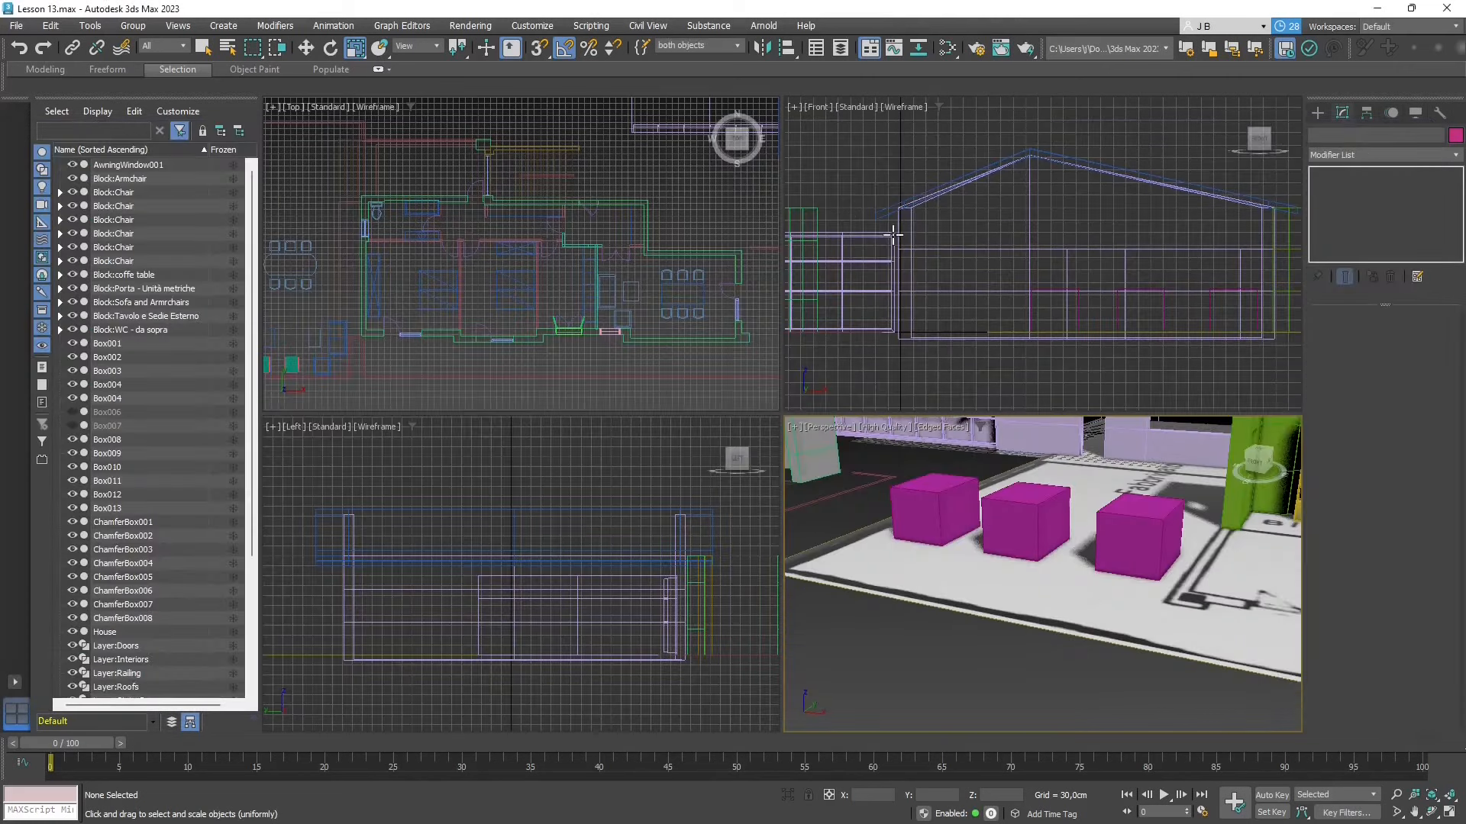
pyautogui.click(1139, 546)
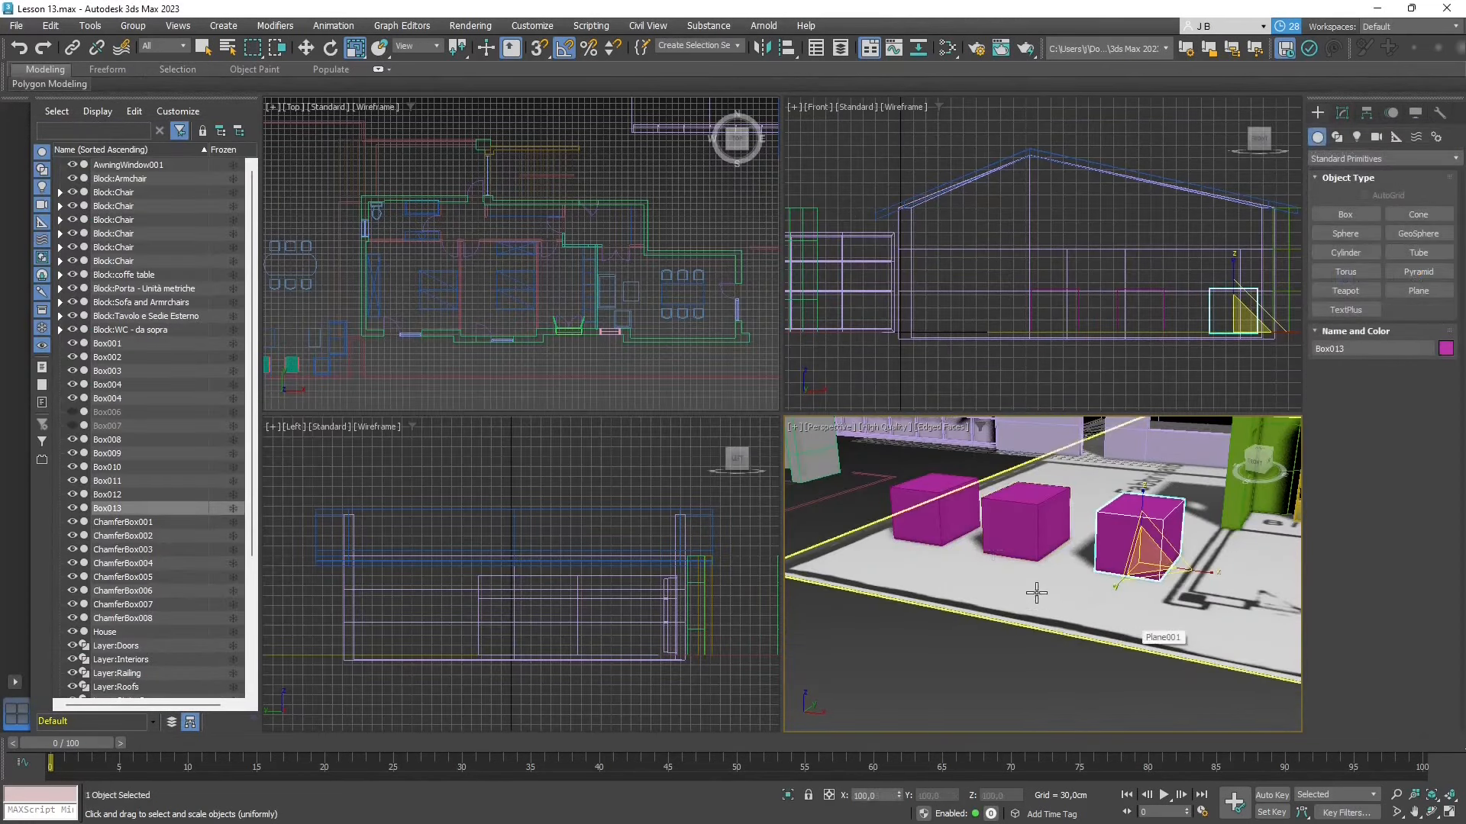
pyautogui.click(929, 525)
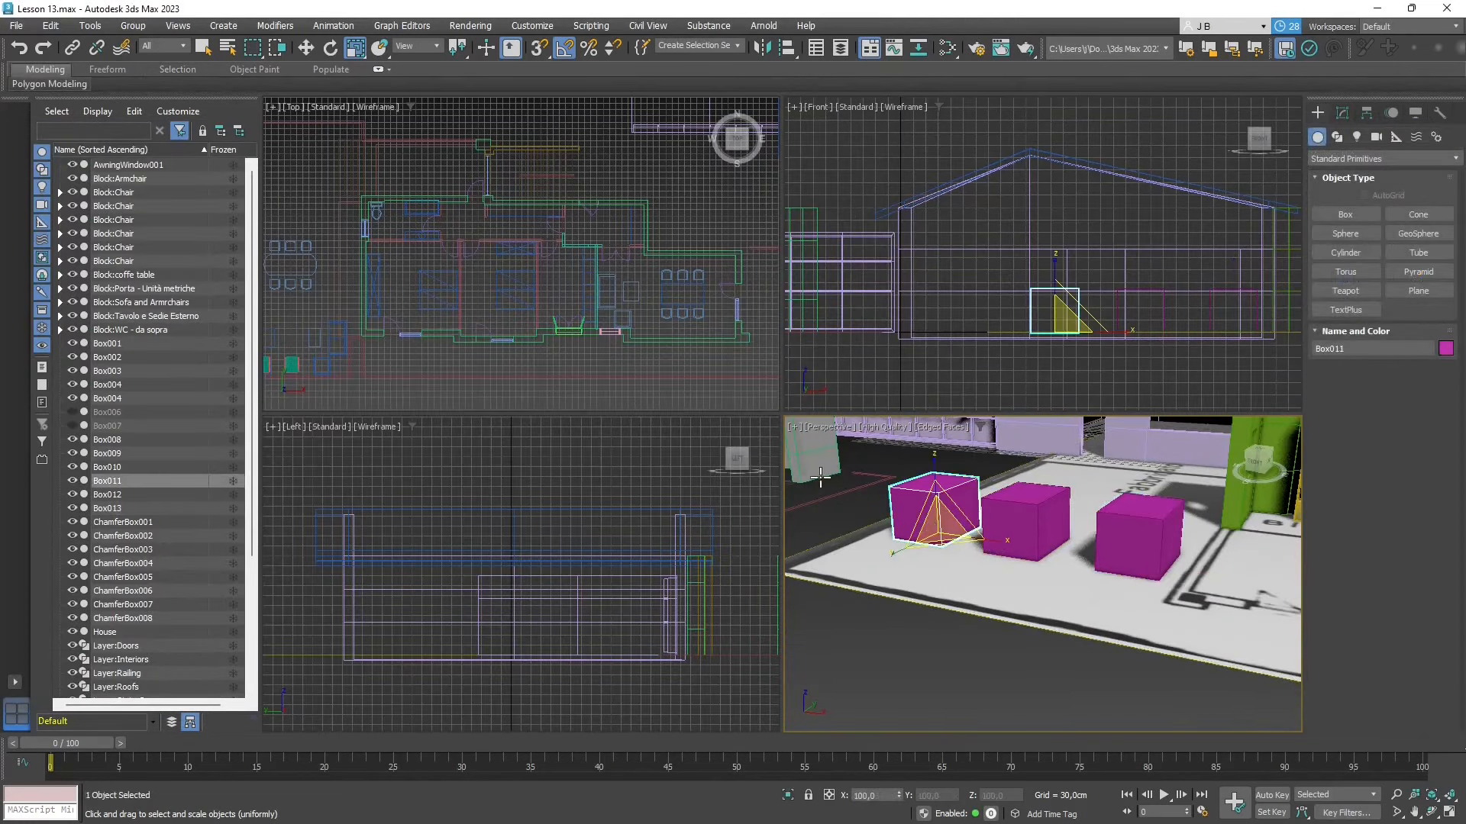
pyautogui.click(1022, 519)
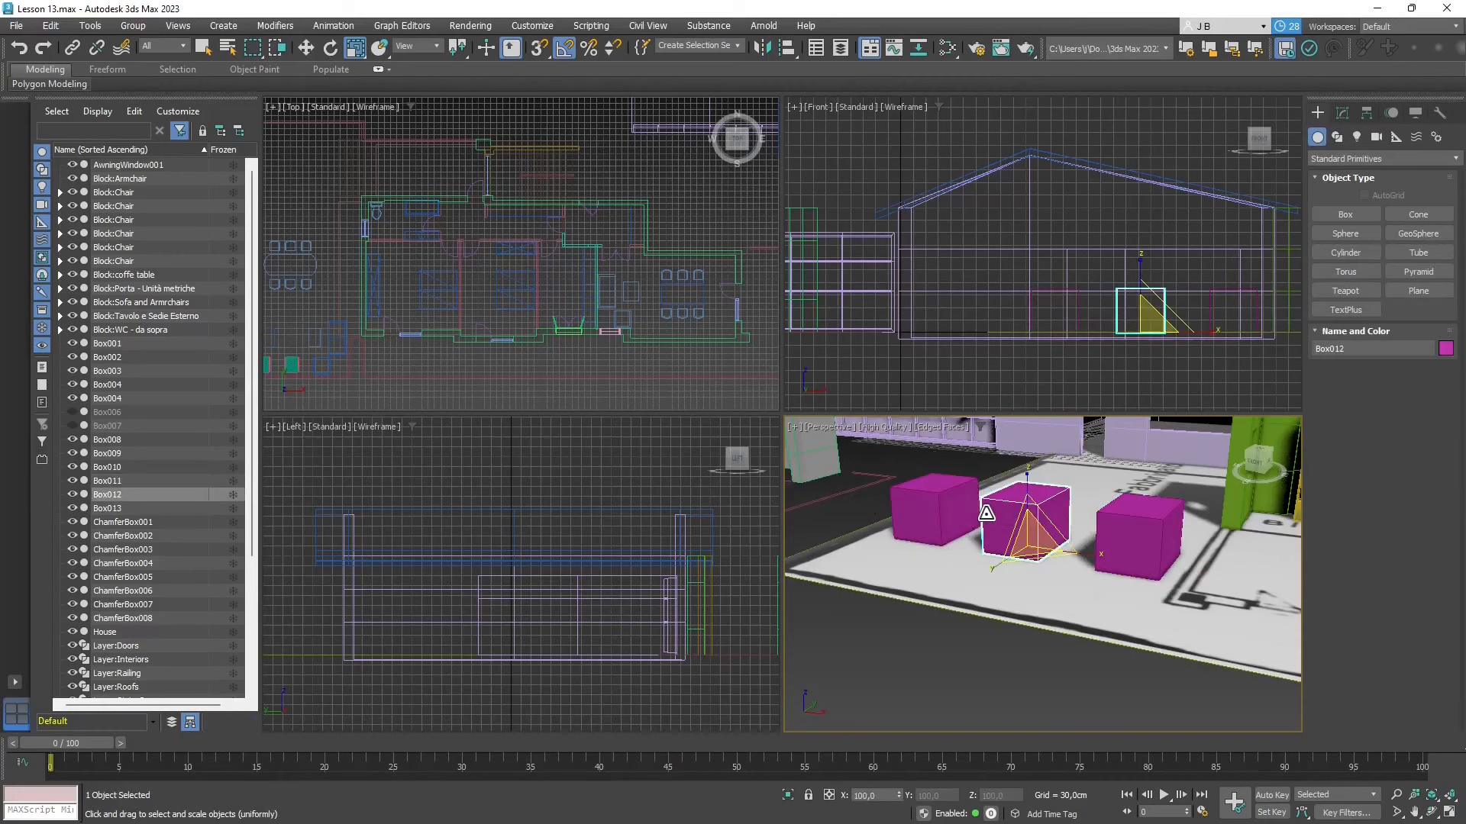
pyautogui.click(1120, 534)
pyautogui.click(933, 510)
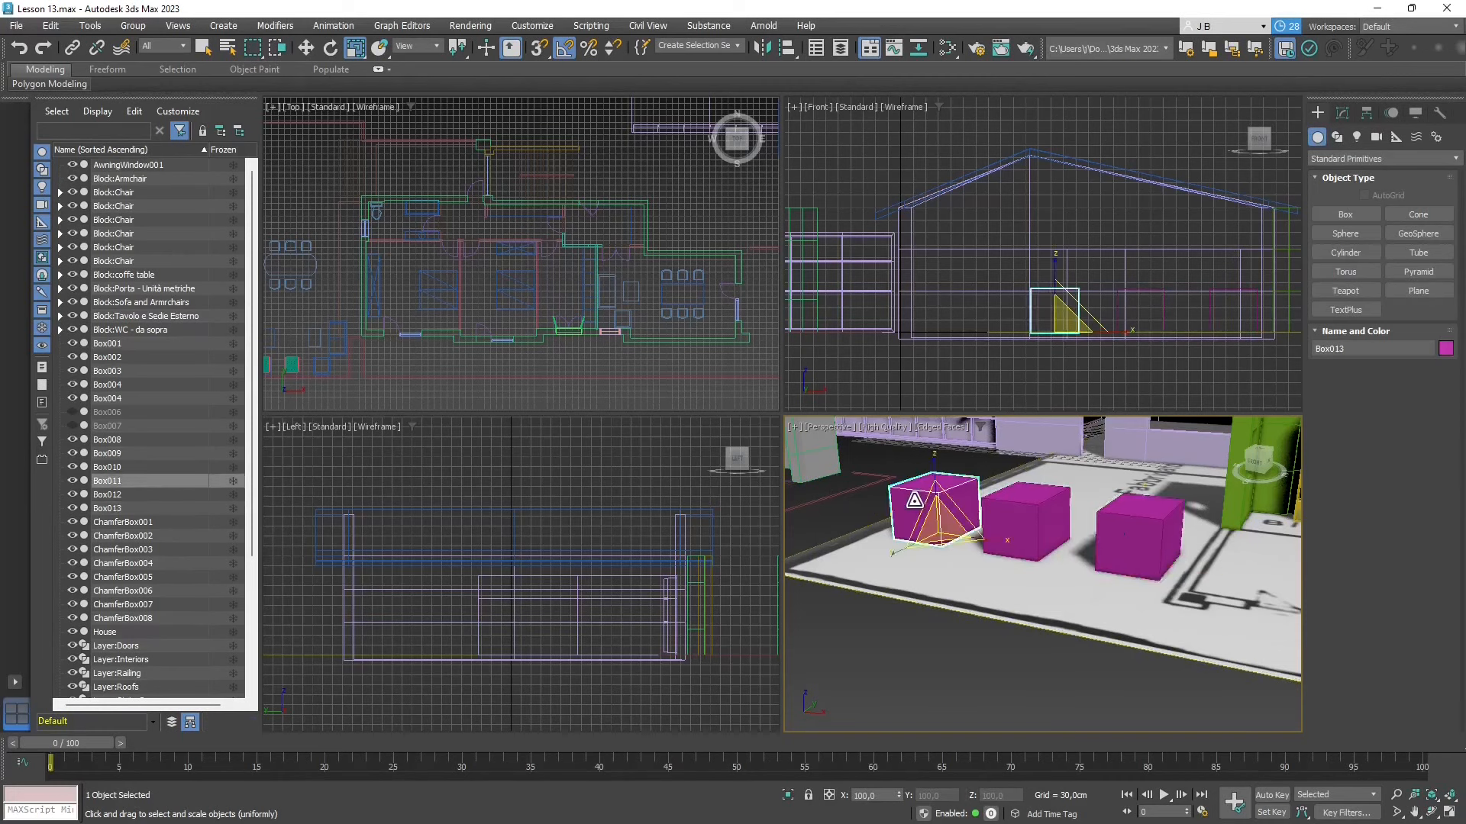
pyautogui.click(855, 513)
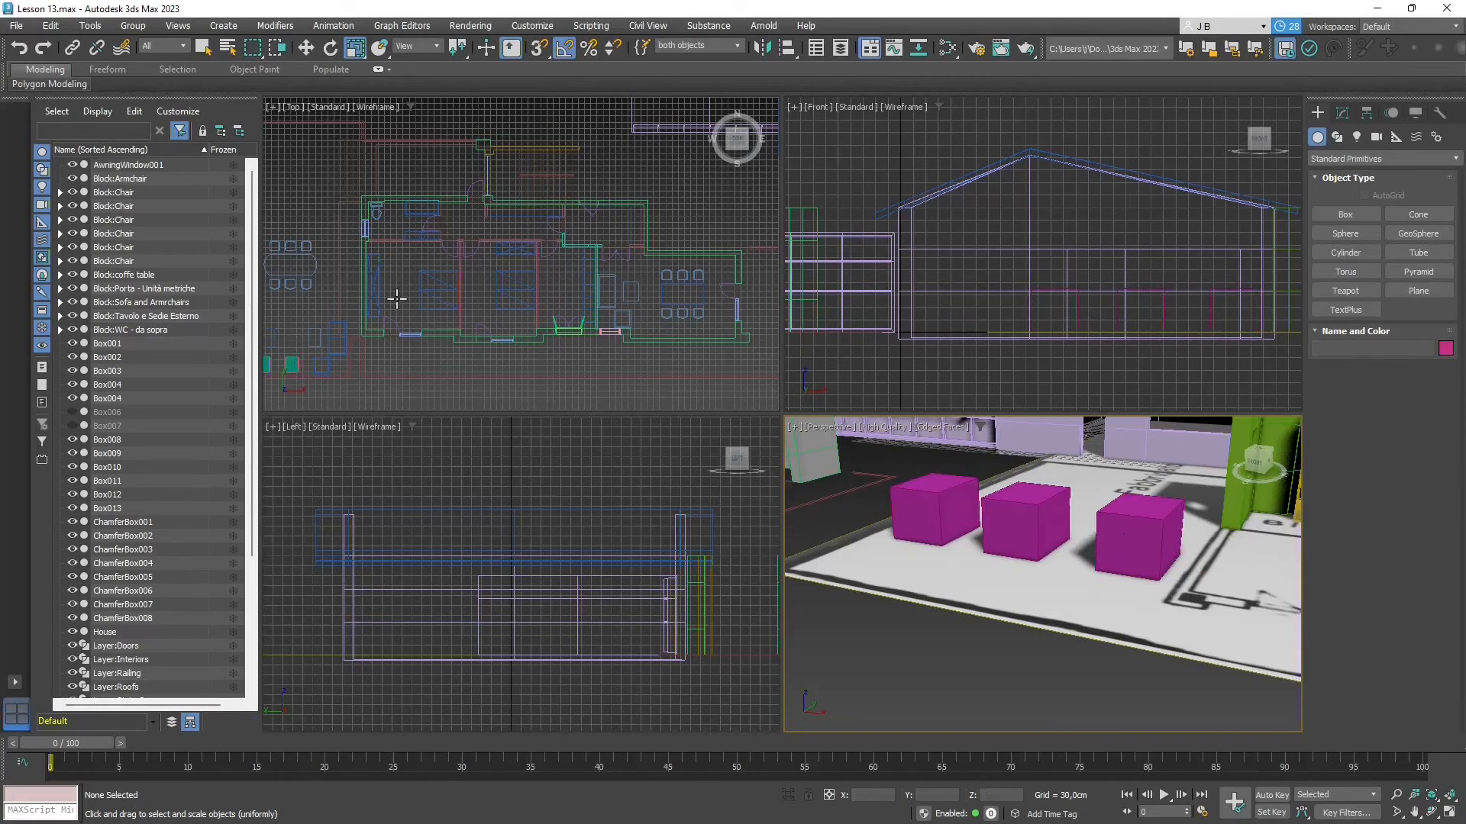
pyautogui.click(887, 494)
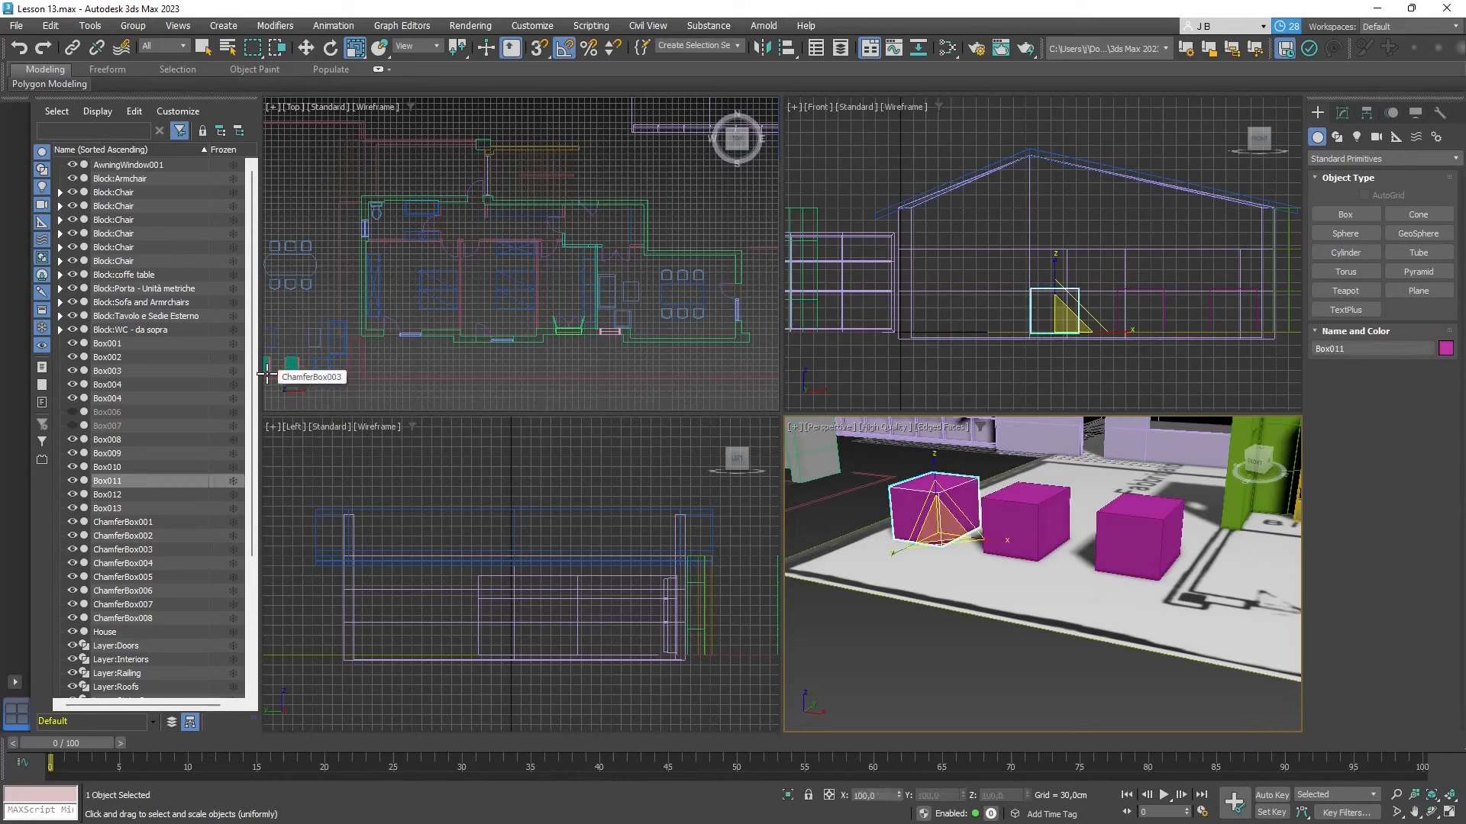
# - Display the object parameters and select each of the three magenta boxes in turn to compare their Box settings, finishing on Box011
pyautogui.moveTo(66, 91)
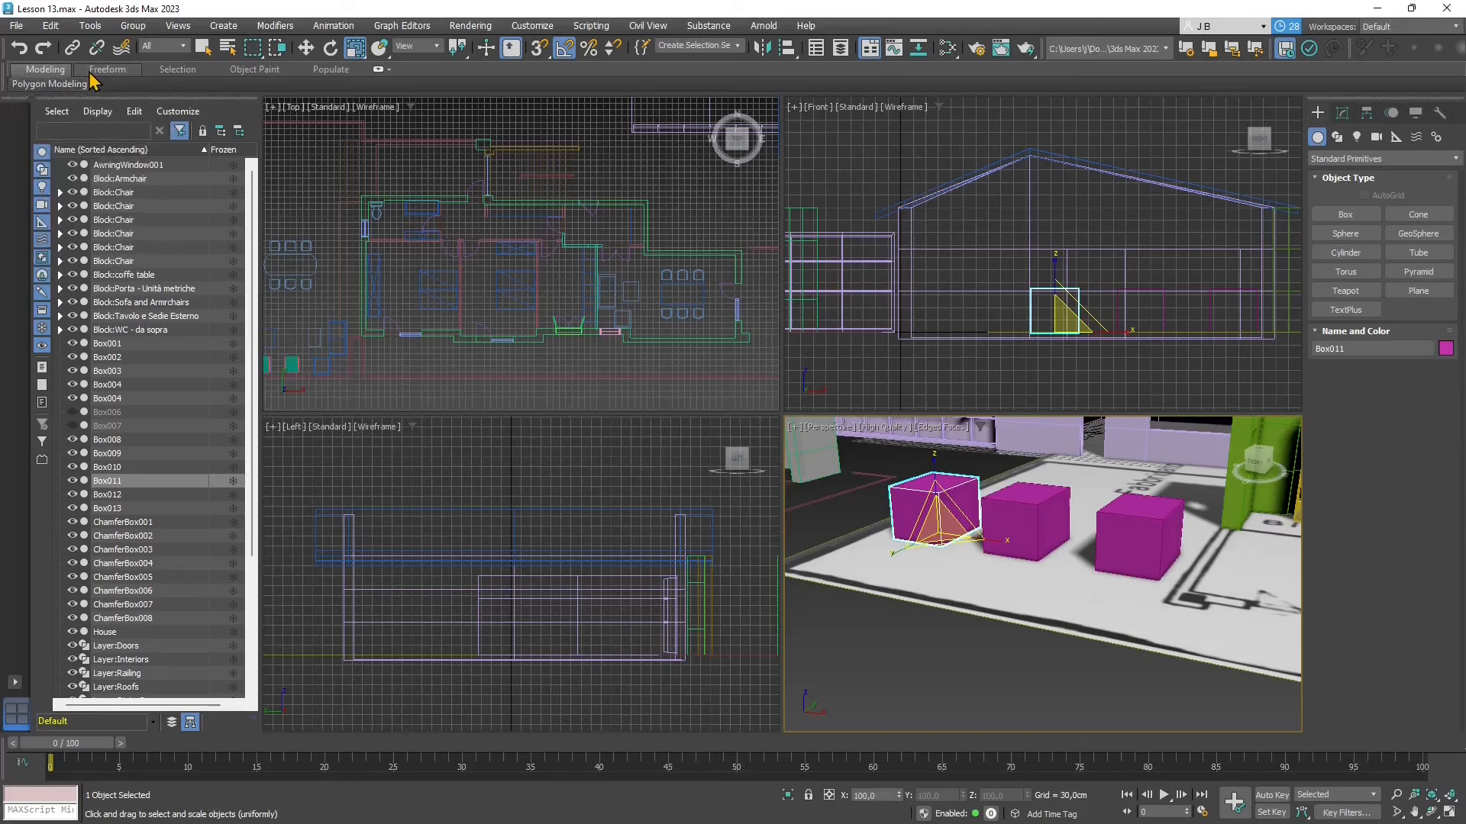
pyautogui.click(95, 75)
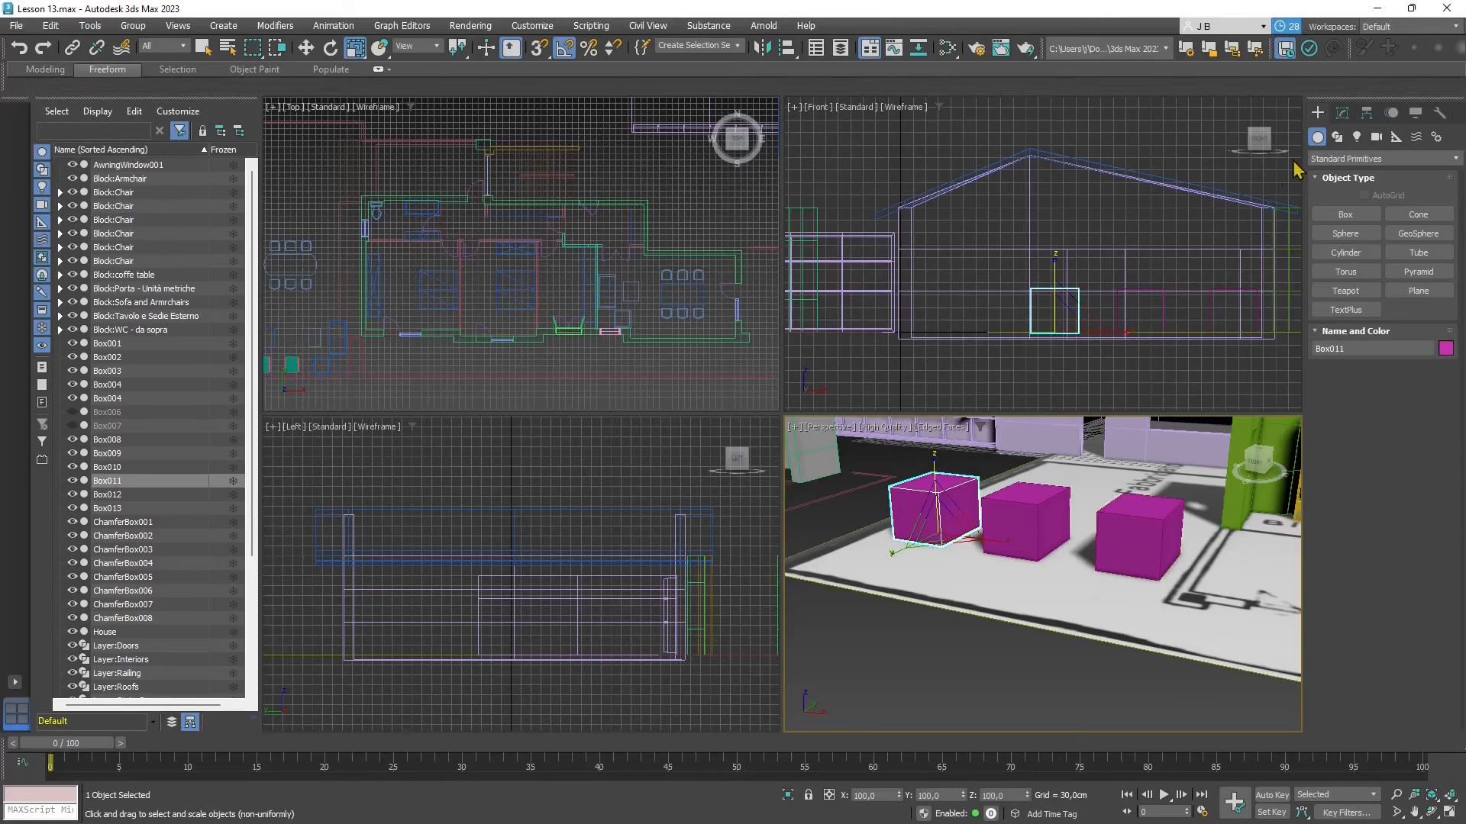
pyautogui.click(1342, 112)
pyautogui.click(1008, 509)
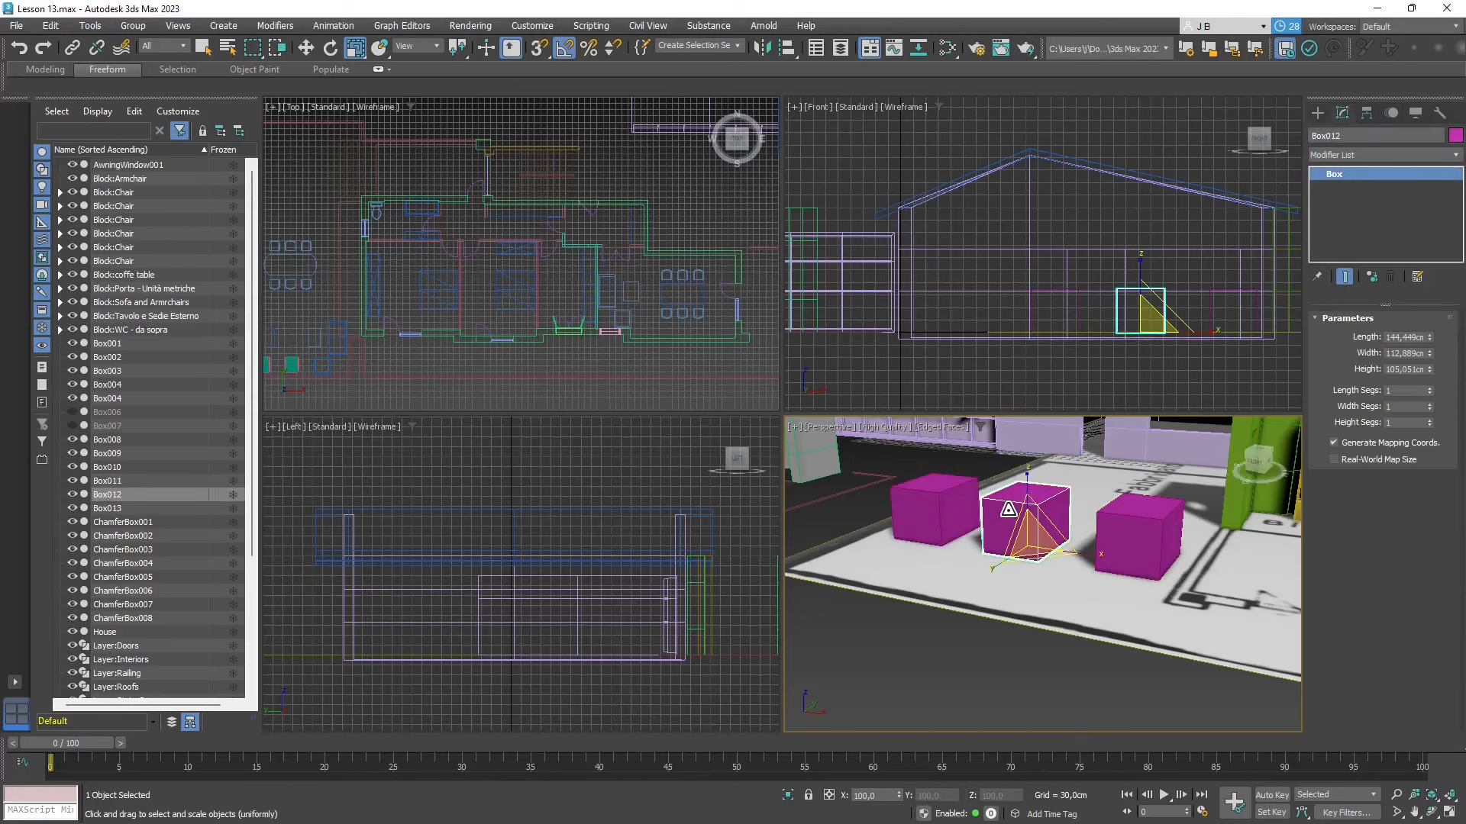
pyautogui.click(1133, 527)
pyautogui.click(919, 510)
pyautogui.click(1001, 511)
pyautogui.click(1151, 524)
pyautogui.click(939, 488)
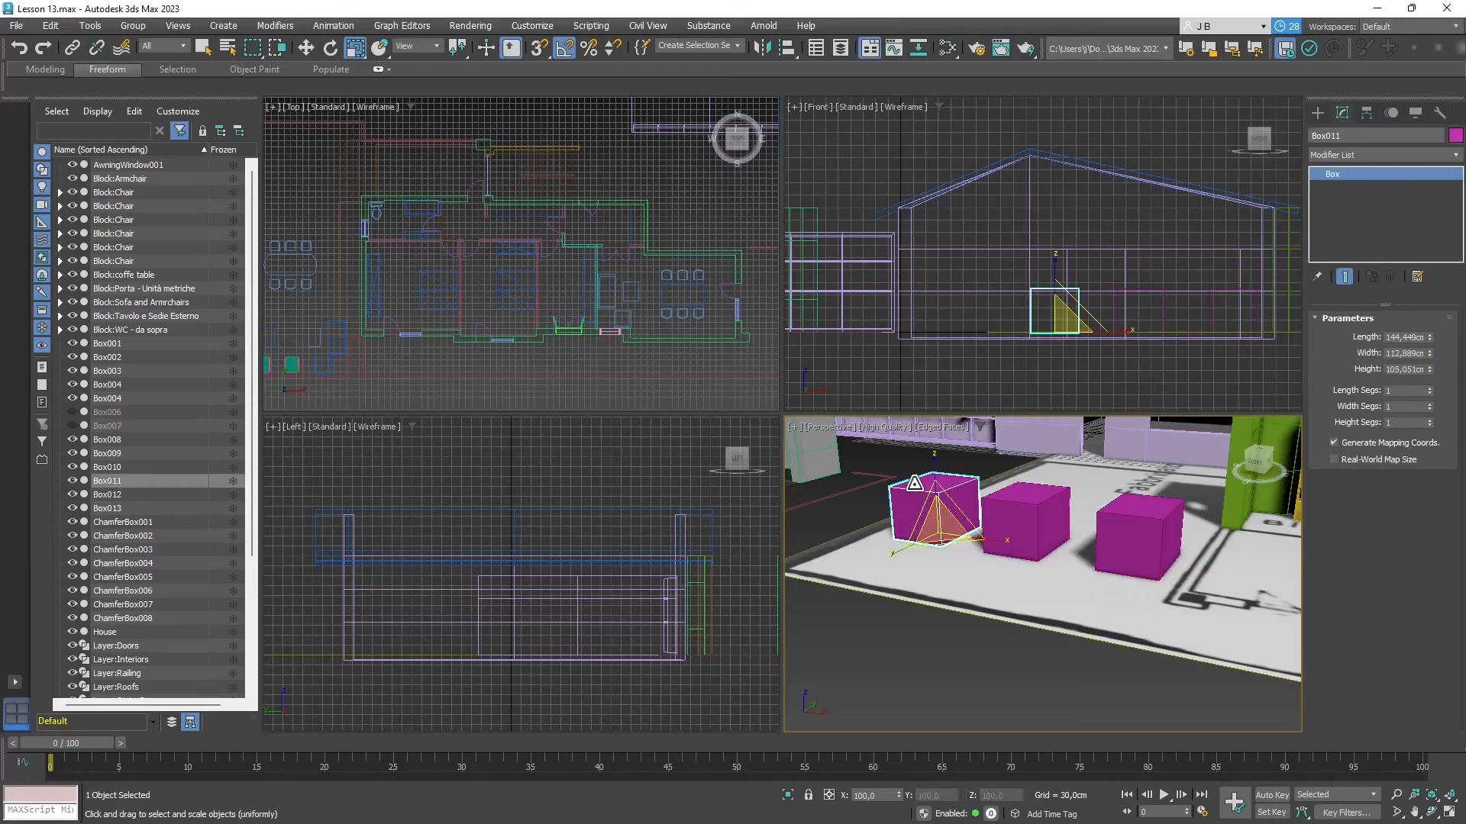
# - Convert Box011 to an Editable Poly
pyautogui.rightClick(918, 481)
pyautogui.click(903, 493)
pyautogui.click(919, 491)
pyautogui.rightClick(924, 487)
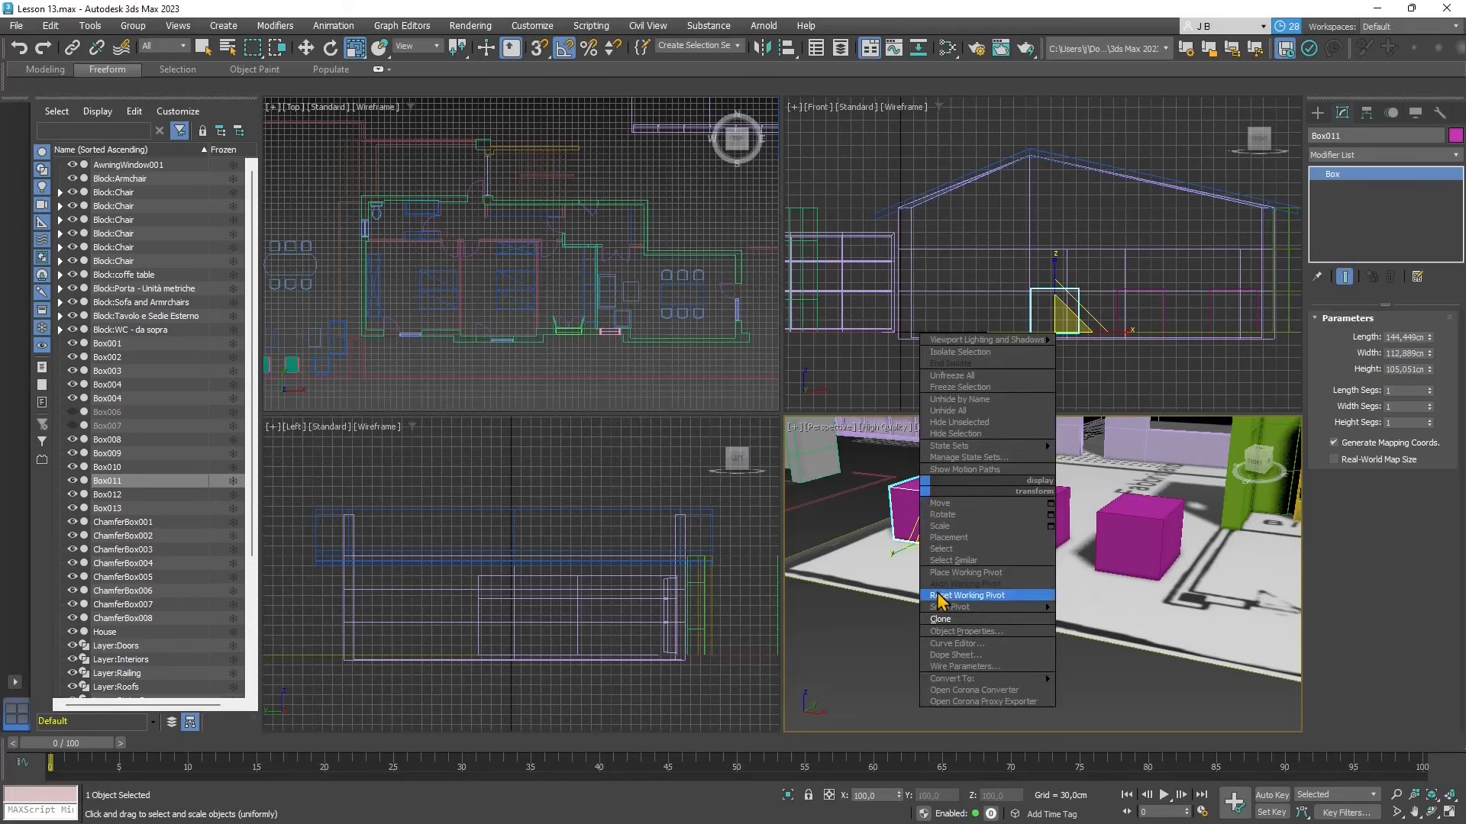
pyautogui.moveTo(955, 679)
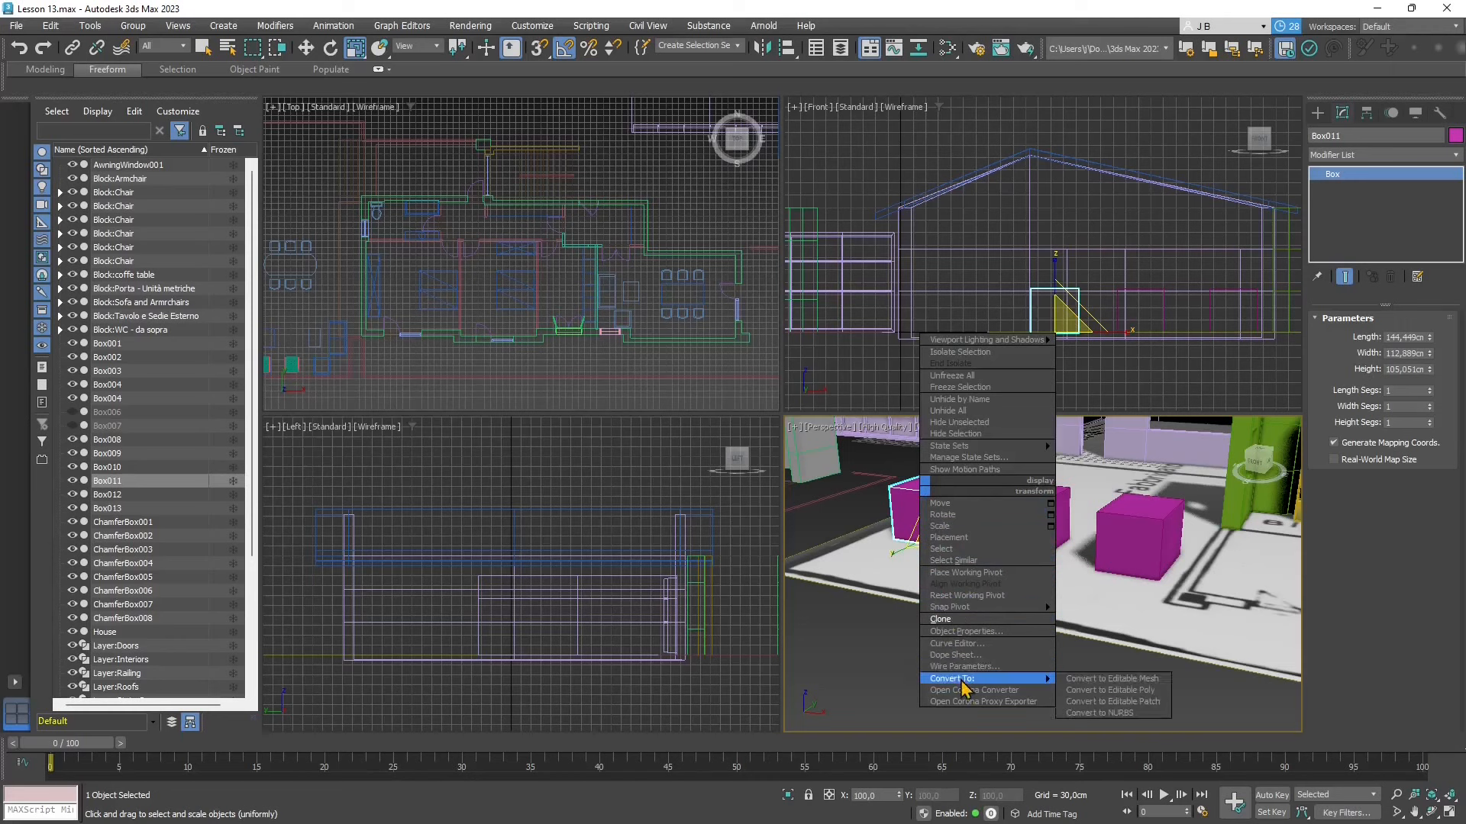
pyautogui.click(1106, 684)
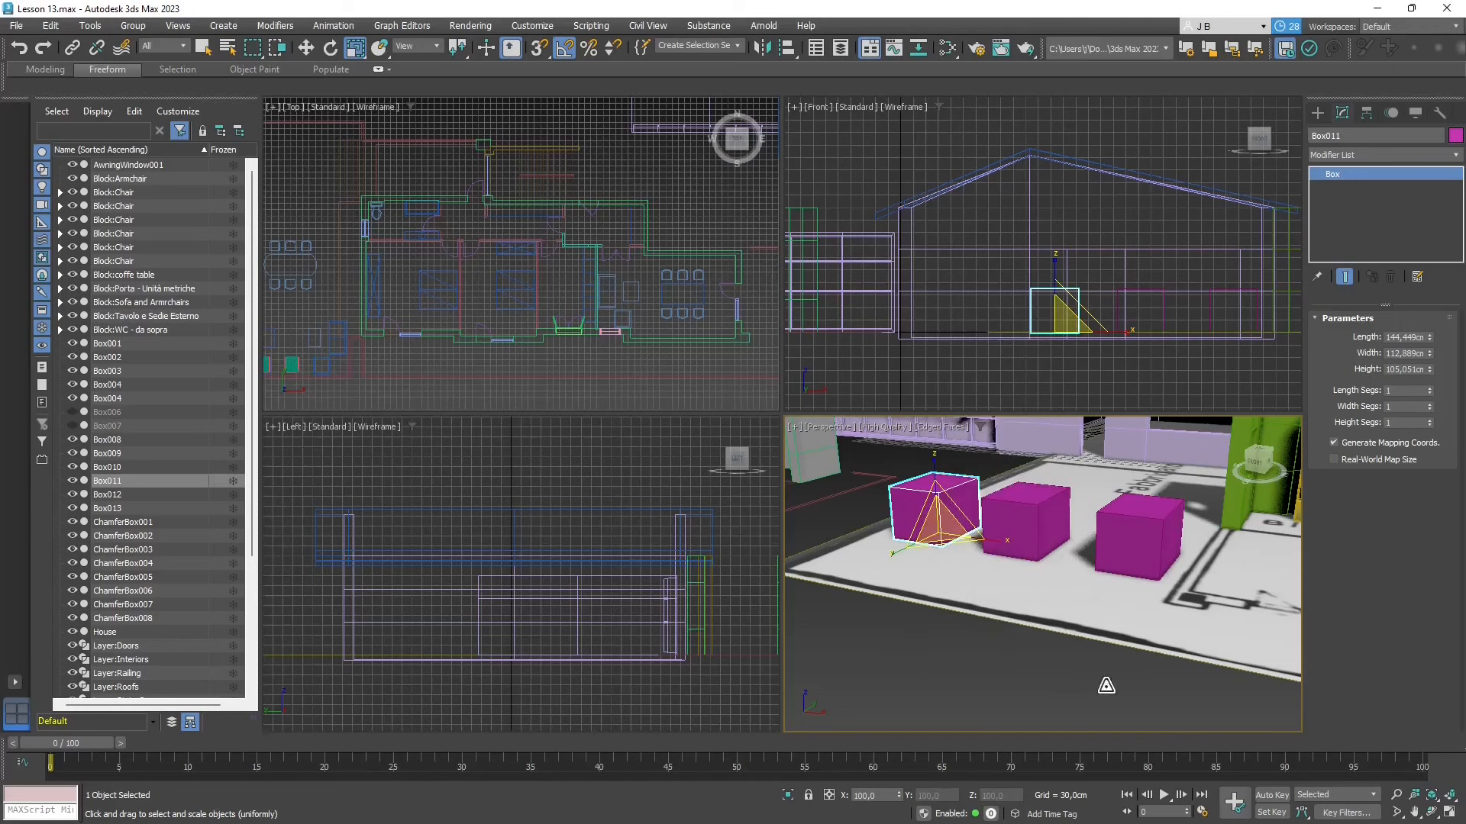
# - Look through the polygon modeling, selection, edit and freeform tool groups available for the Editable Poly box
pyautogui.click(45, 69)
pyautogui.click(46, 84)
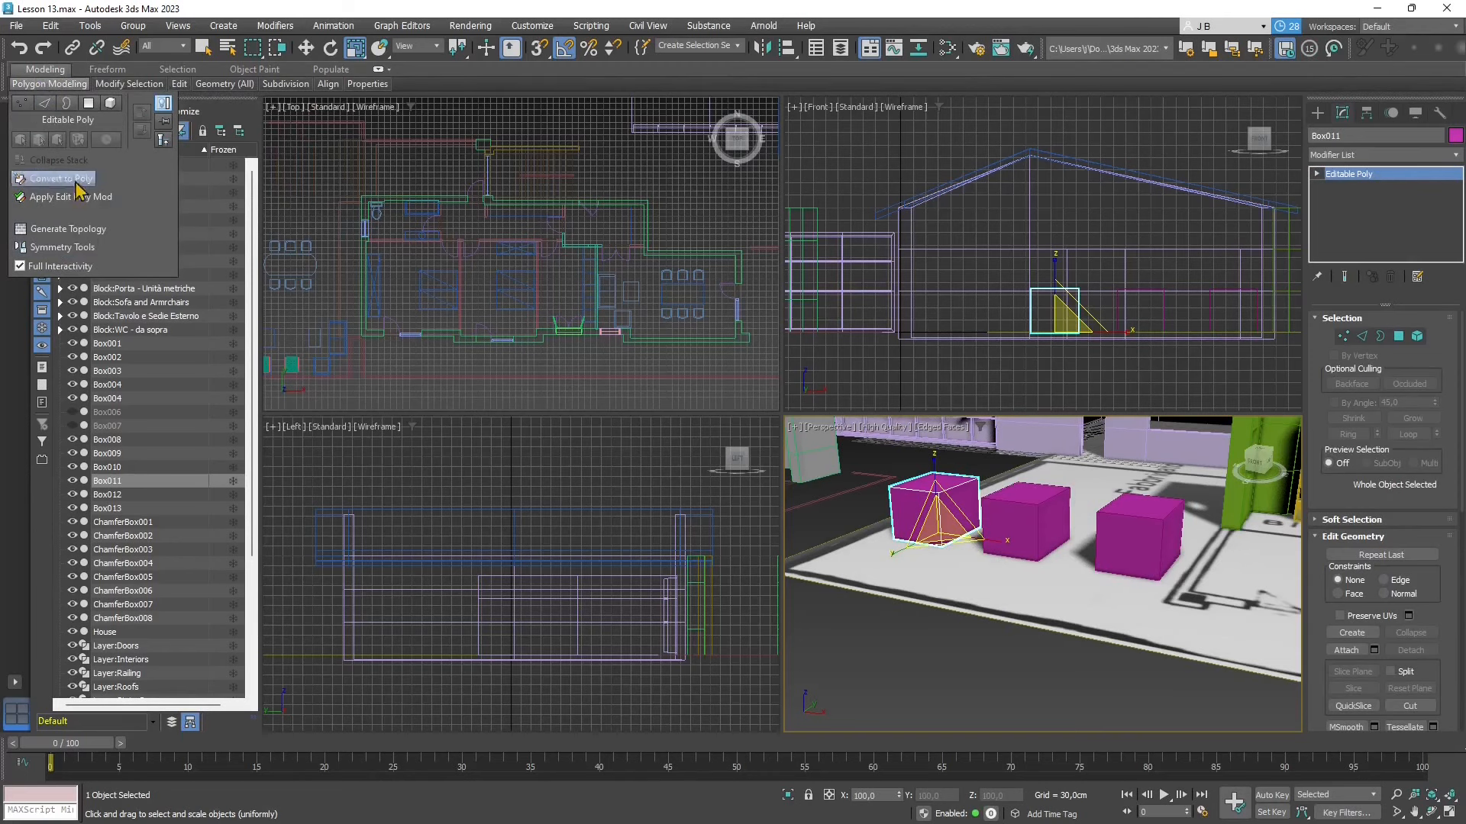
pyautogui.click(111, 83)
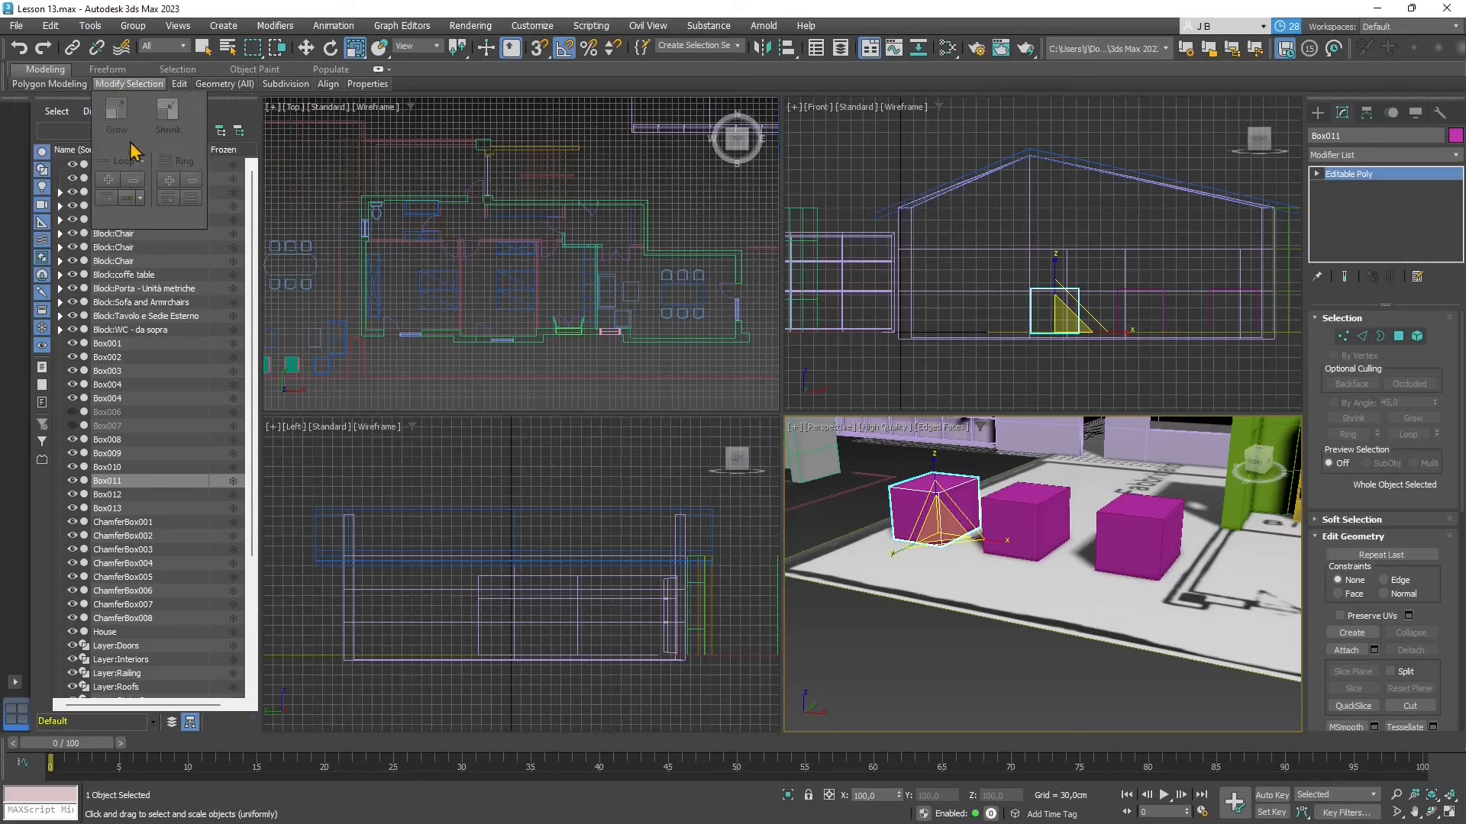
pyautogui.moveTo(284, 84)
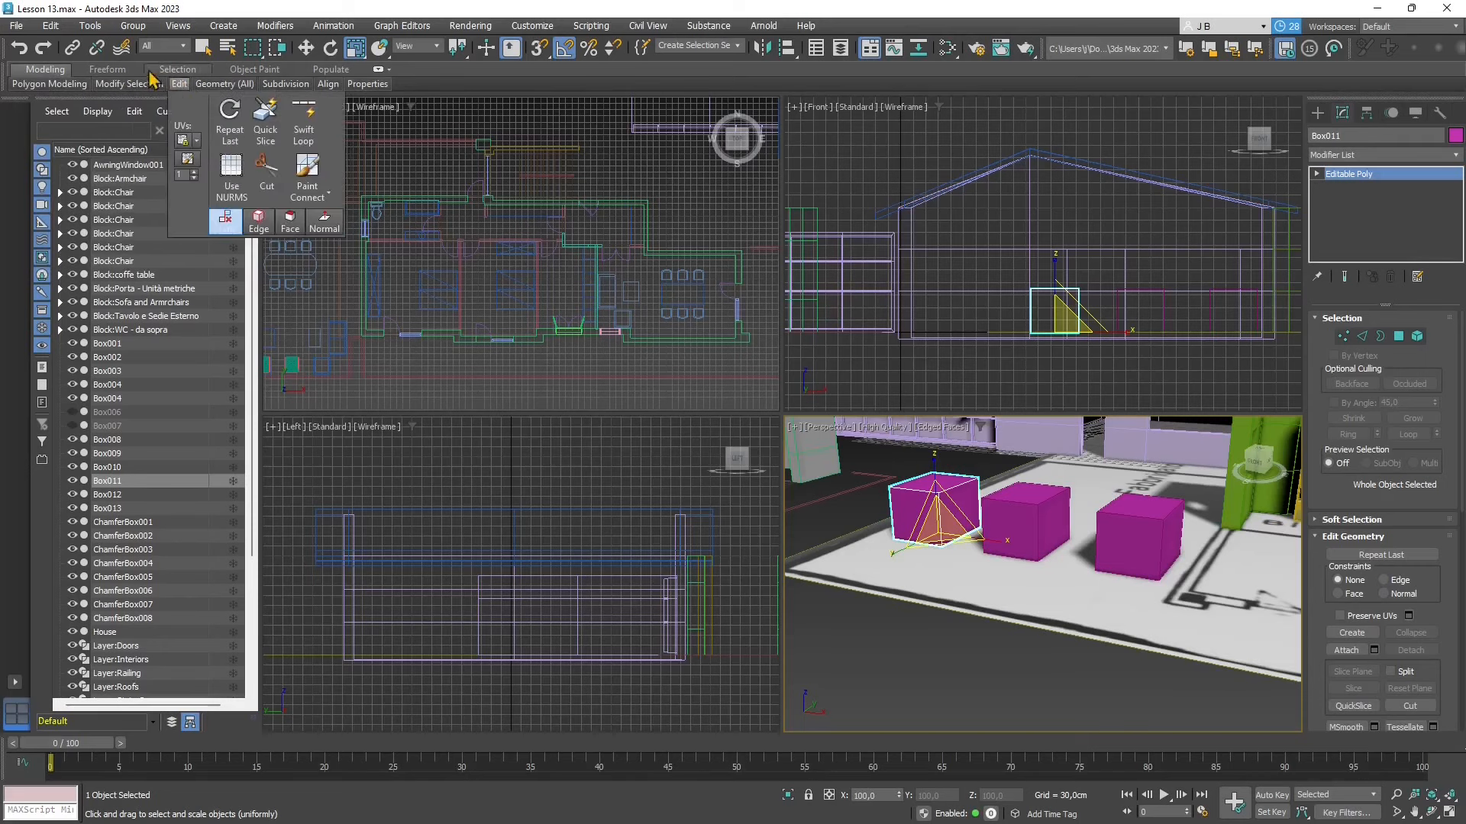
pyautogui.click(107, 68)
pyautogui.moveTo(35, 88)
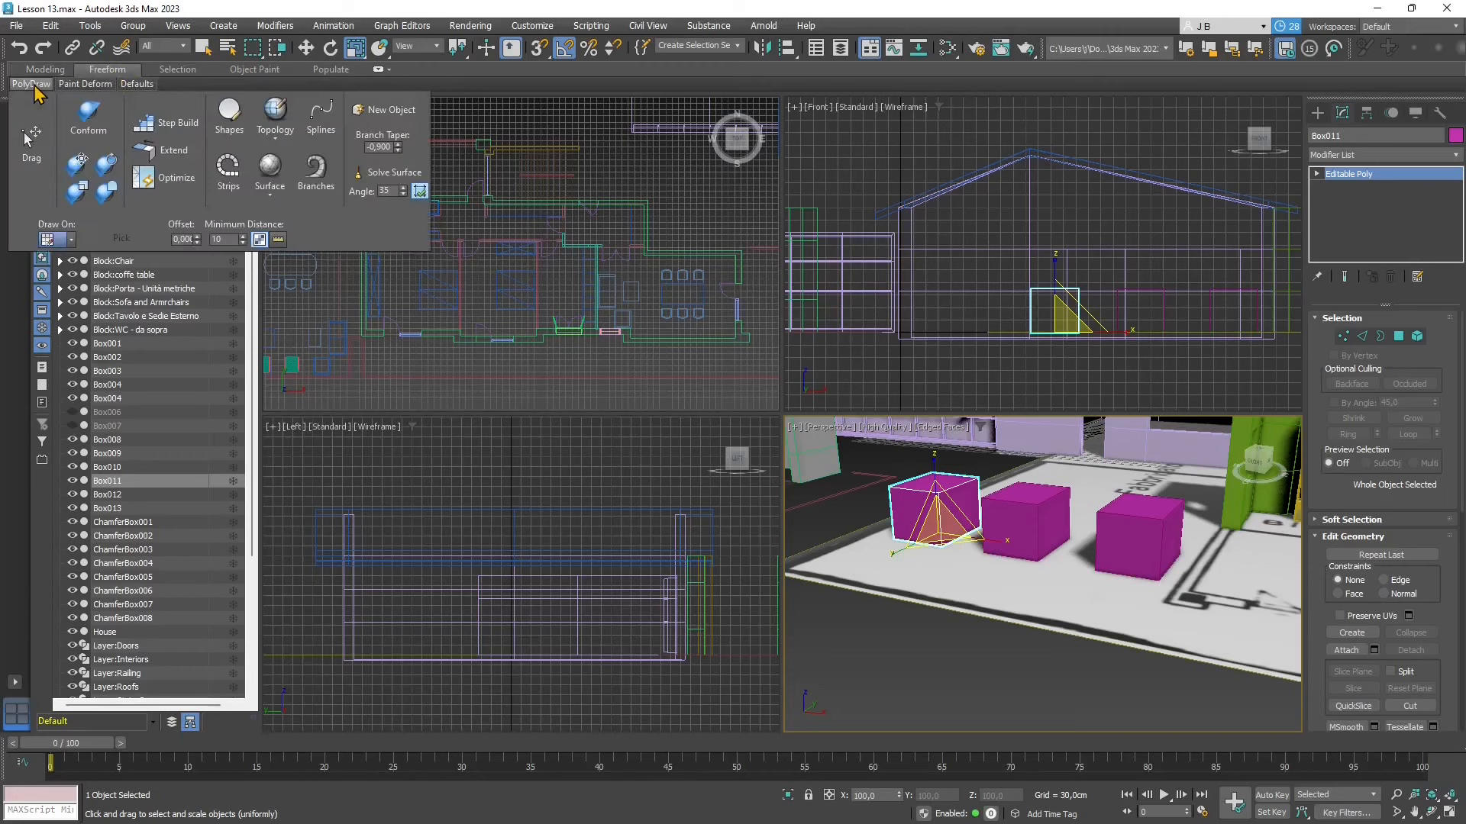
pyautogui.moveTo(142, 85)
pyautogui.moveTo(187, 88)
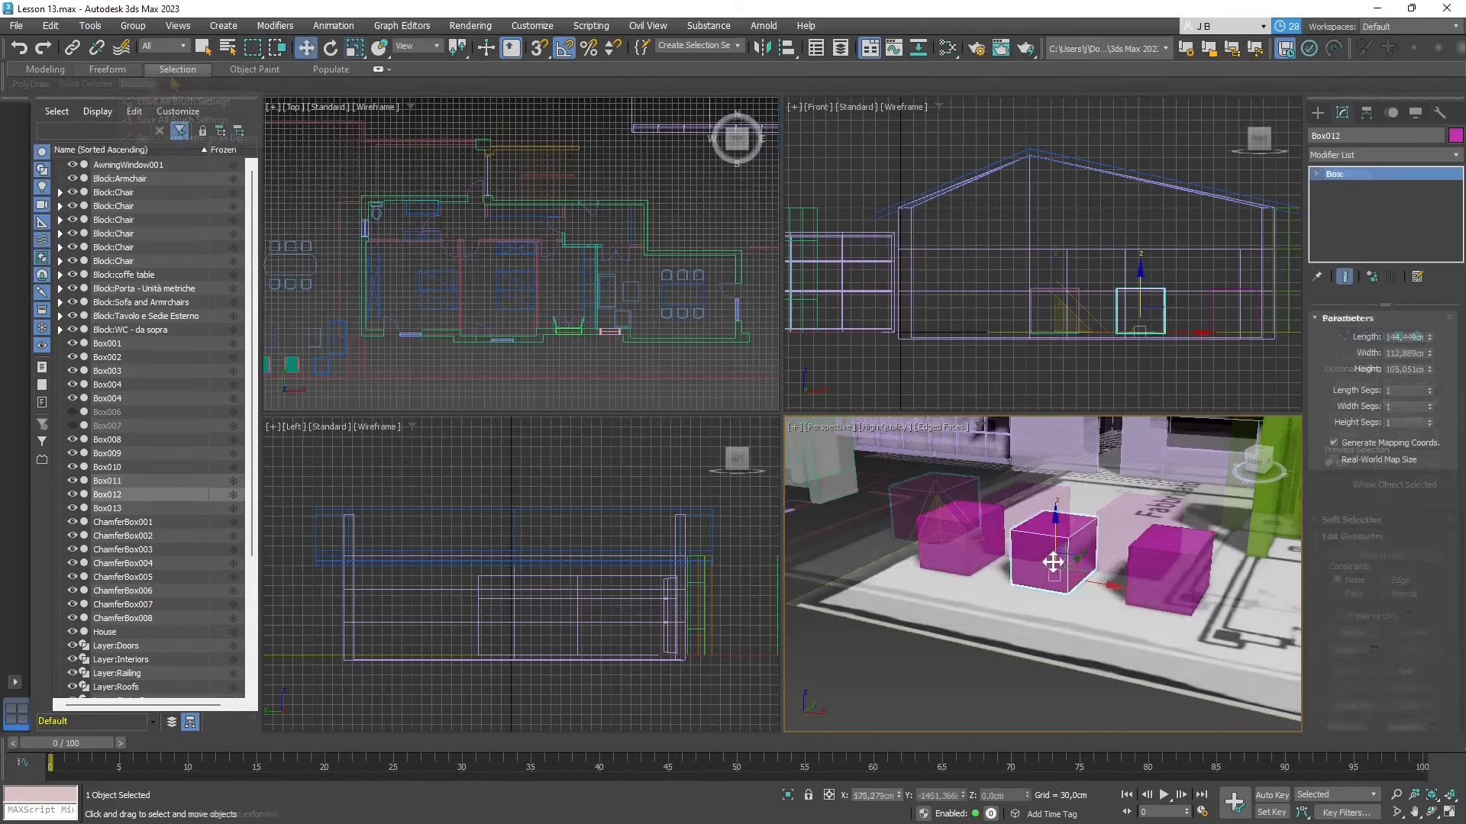
# - Select Box013 and set its length and width segments to 4
pyautogui.scroll(1, 1053, 563)
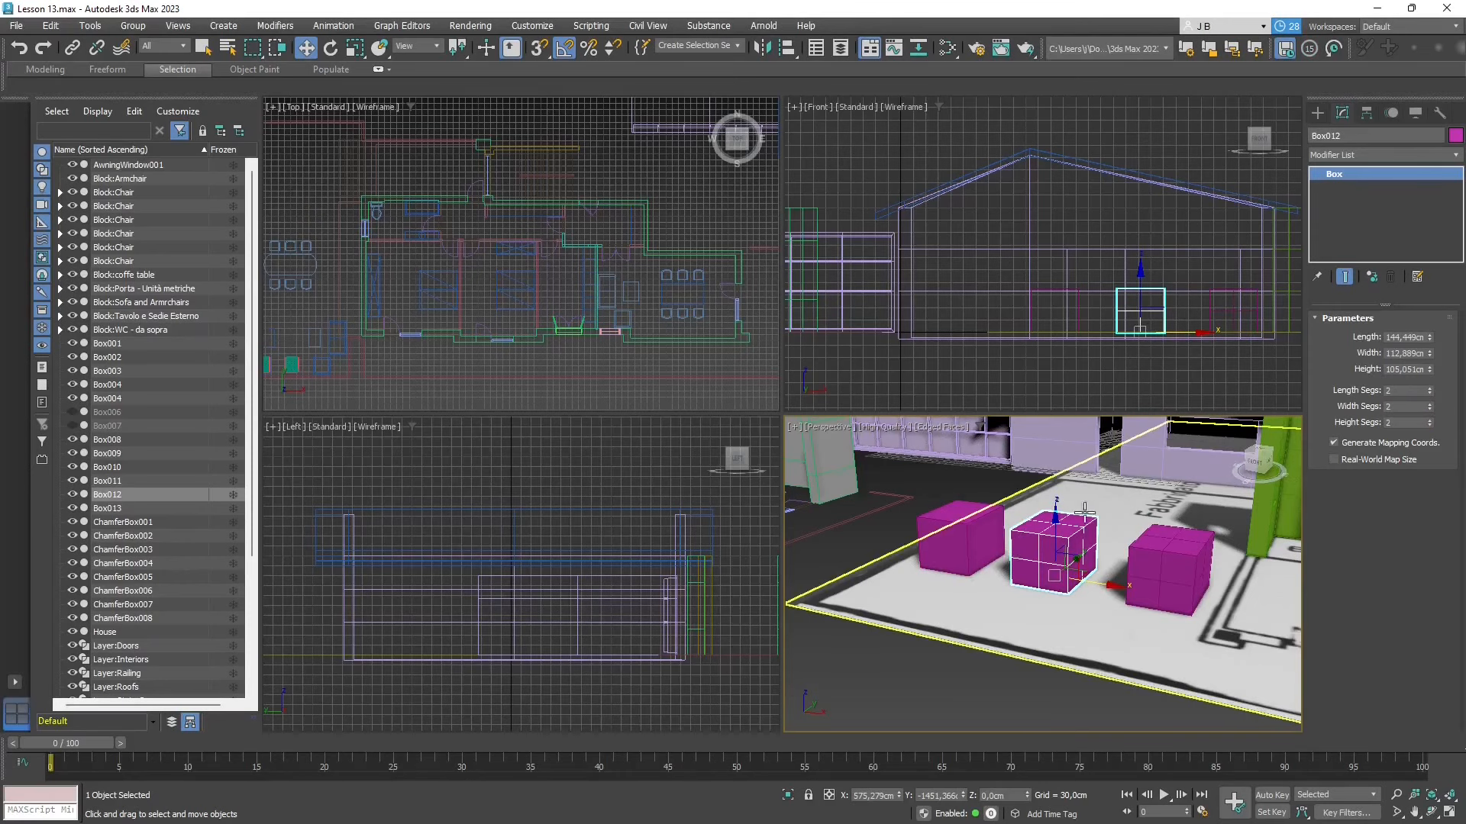
pyautogui.click(1160, 555)
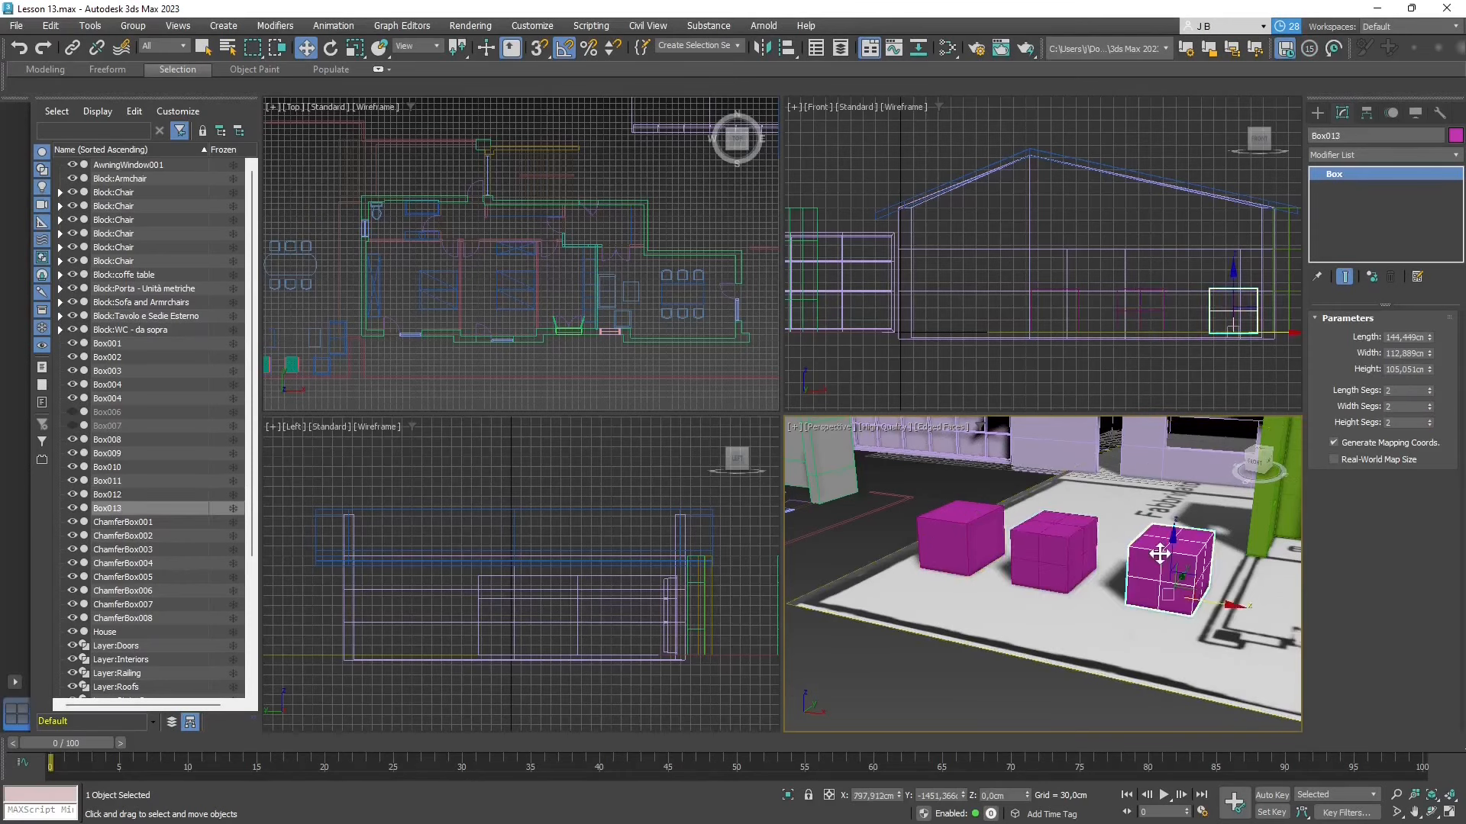
pyautogui.click(1430, 389)
pyautogui.click(1430, 389)
pyautogui.click(1430, 404)
pyautogui.click(1429, 404)
# - Alternate between Box012 and Box013 in the Perspective view to compare their segment parameters, finishing with Box012 selected
pyautogui.click(1056, 556)
pyautogui.click(1171, 572)
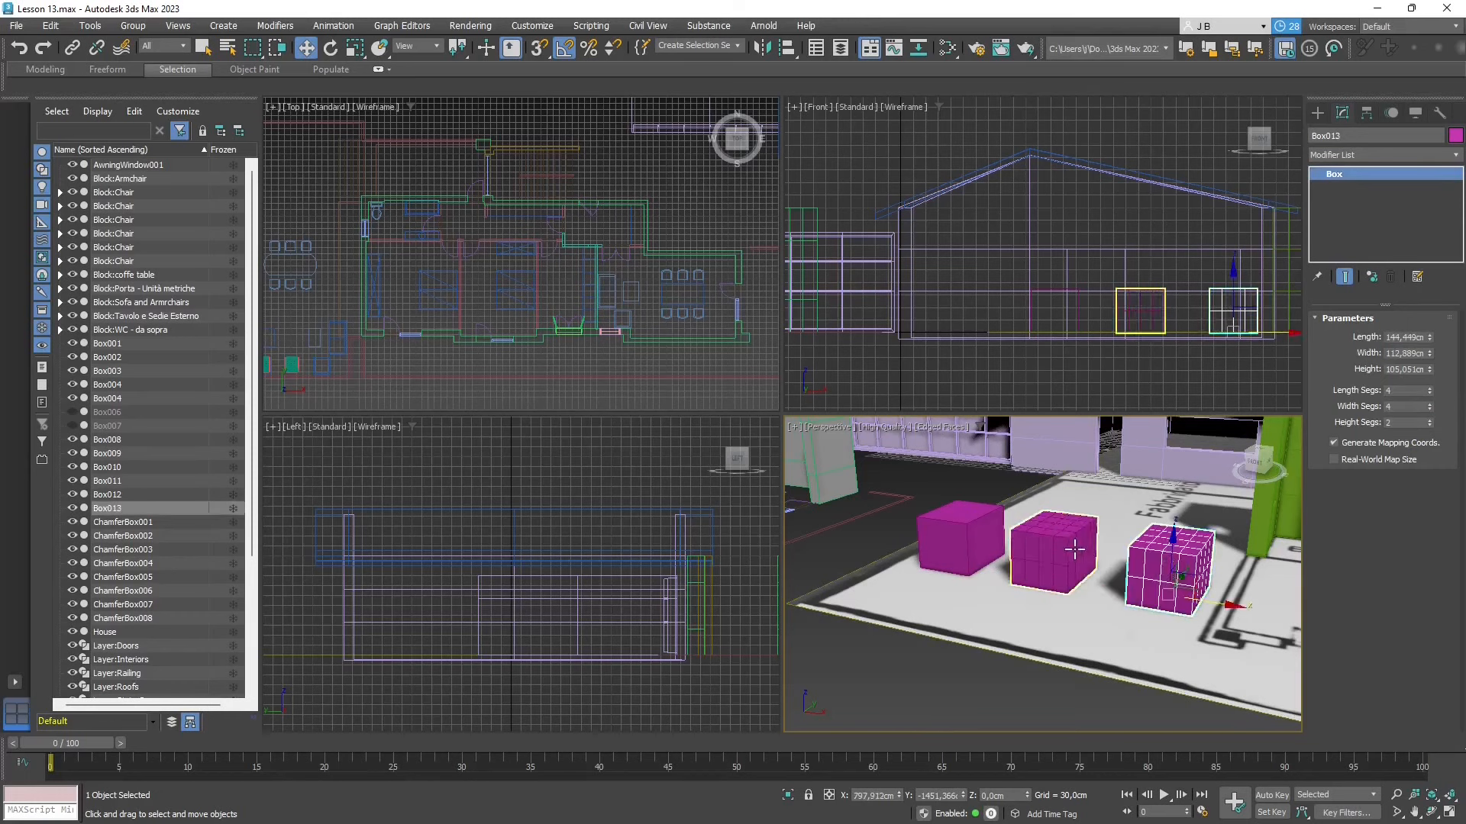
pyautogui.click(1073, 546)
pyautogui.click(1138, 563)
pyautogui.click(1067, 546)
pyautogui.click(1139, 561)
pyautogui.click(1080, 548)
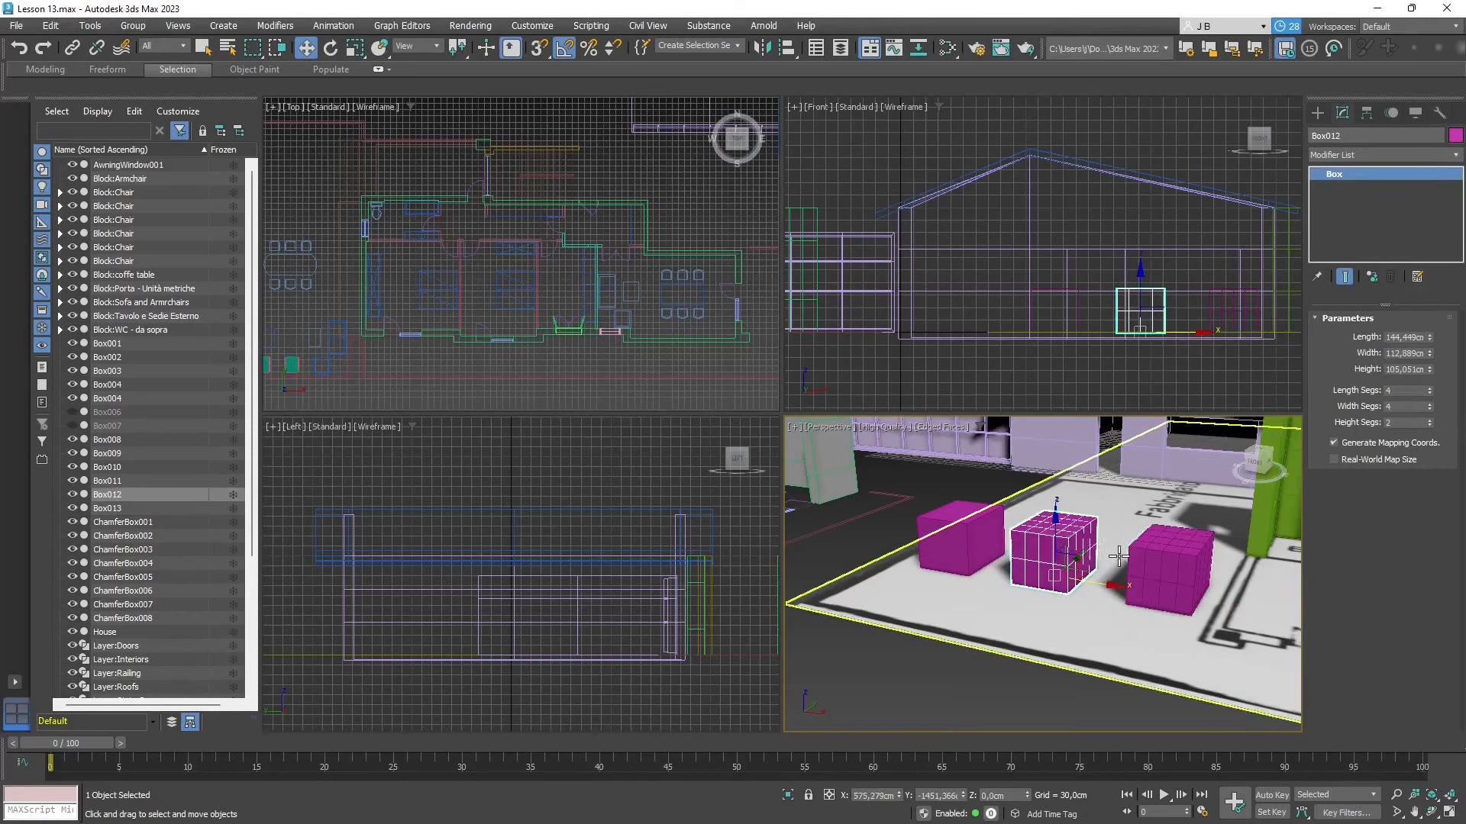
pyautogui.click(1117, 555)
pyautogui.click(1142, 558)
pyautogui.click(1065, 548)
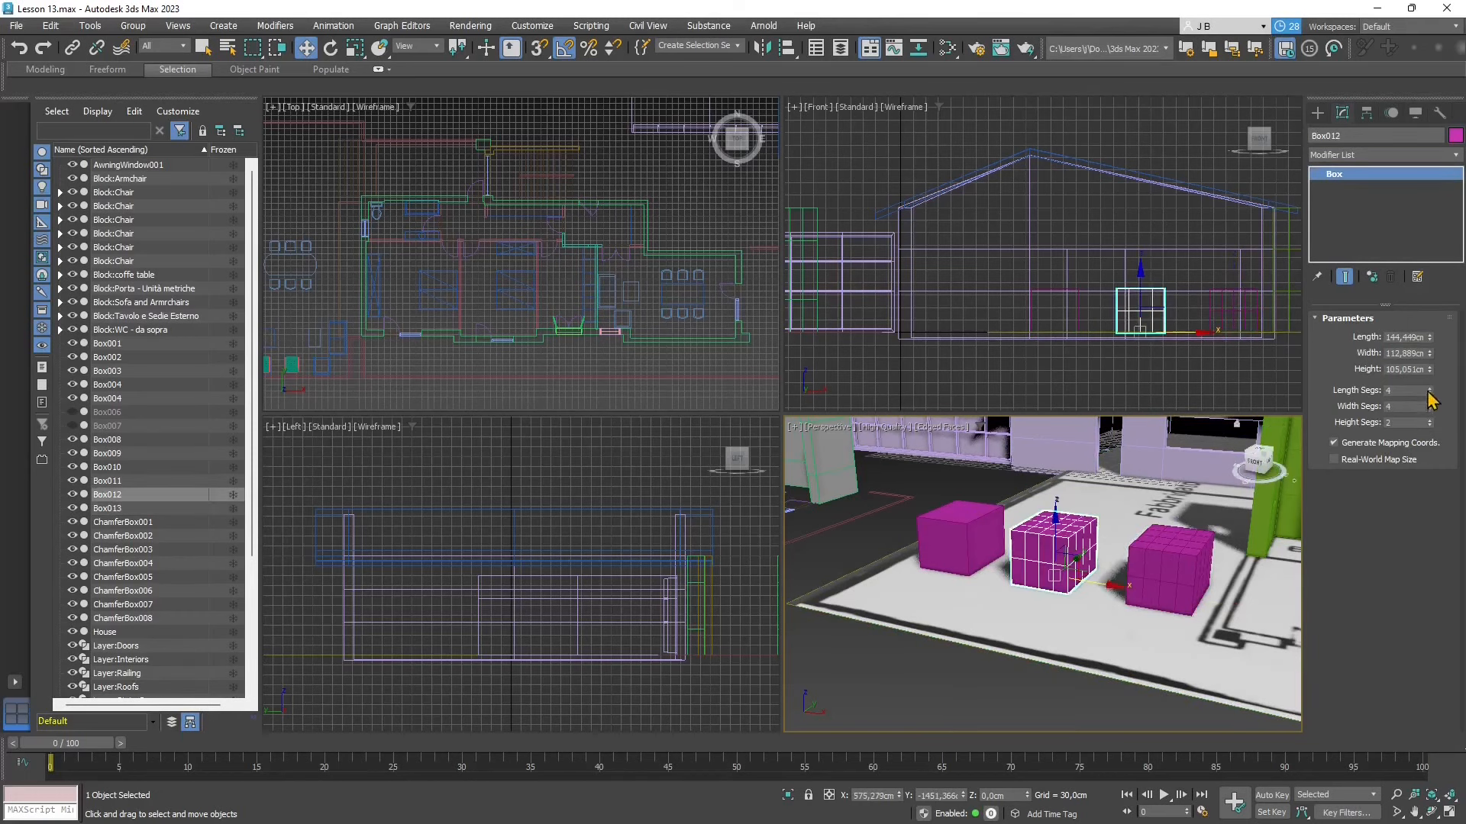
# - Set the length and width segments of Box012 back to 2
pyautogui.click(1429, 393)
pyautogui.click(1428, 393)
pyautogui.click(1430, 409)
pyautogui.click(1430, 409)
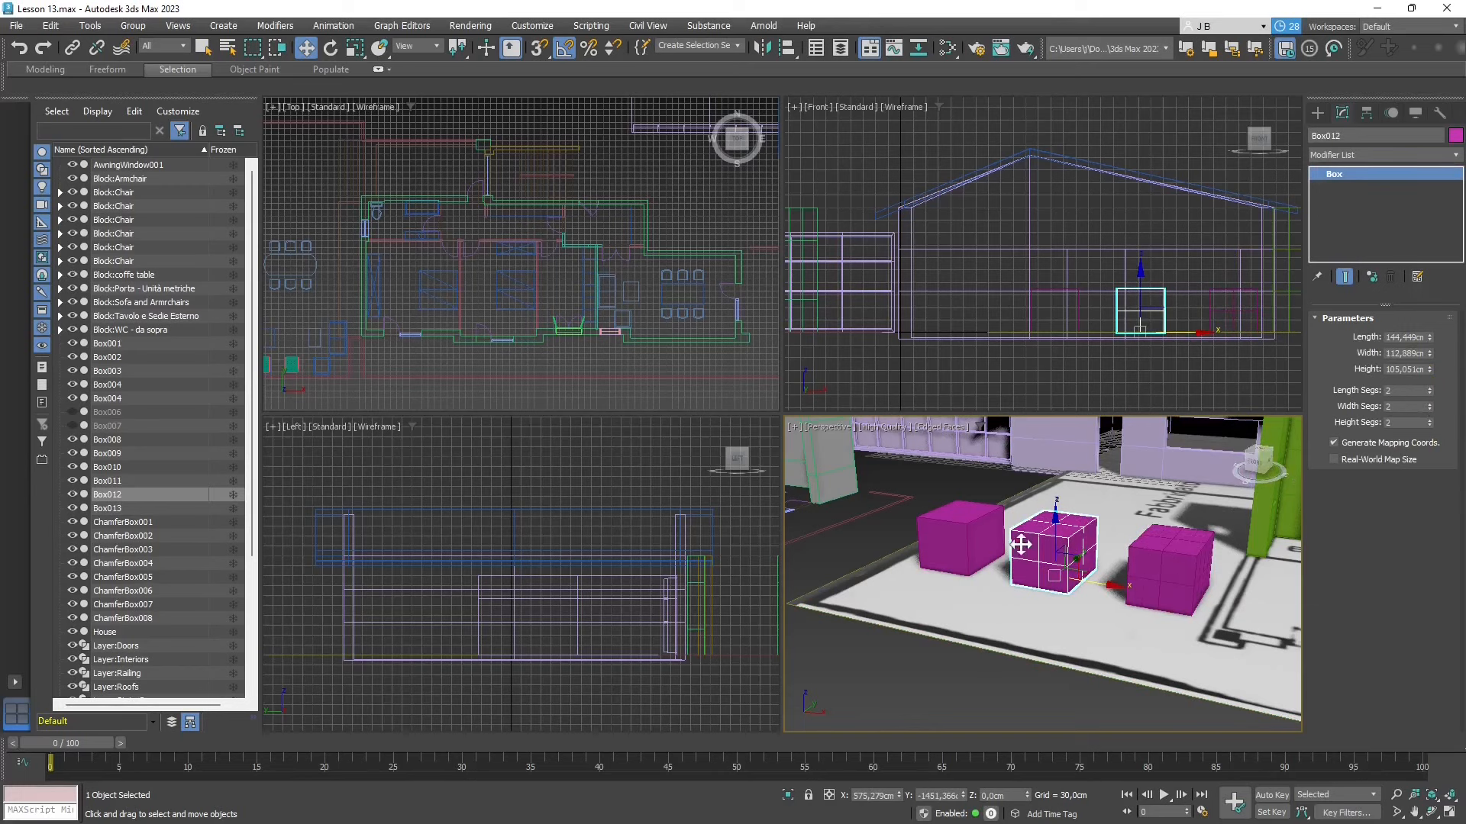
# - Convert Box012 to an Editable Poly
pyautogui.rightClick(1045, 542)
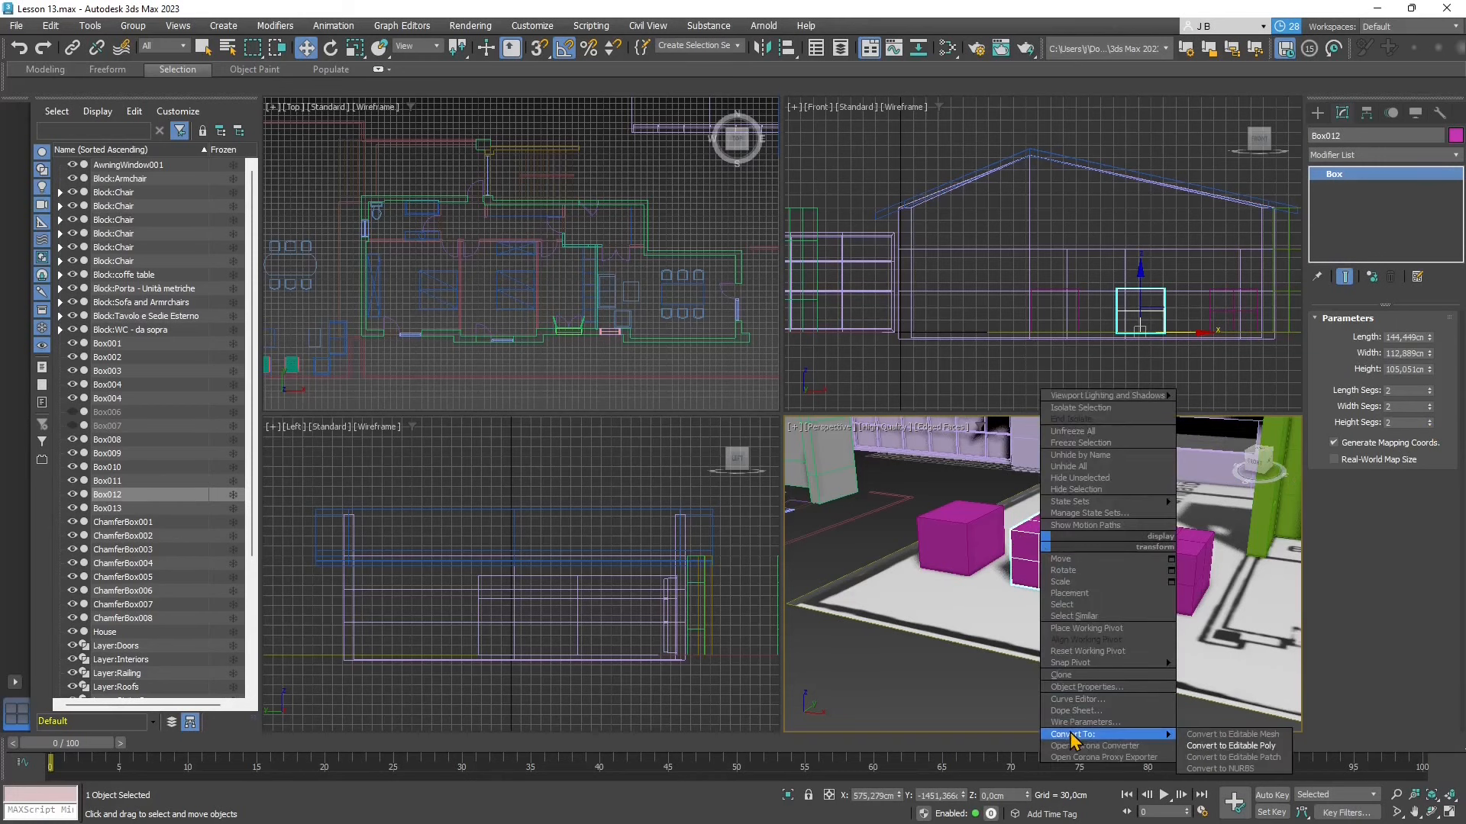
pyautogui.moveTo(1161, 736)
pyautogui.click(1228, 745)
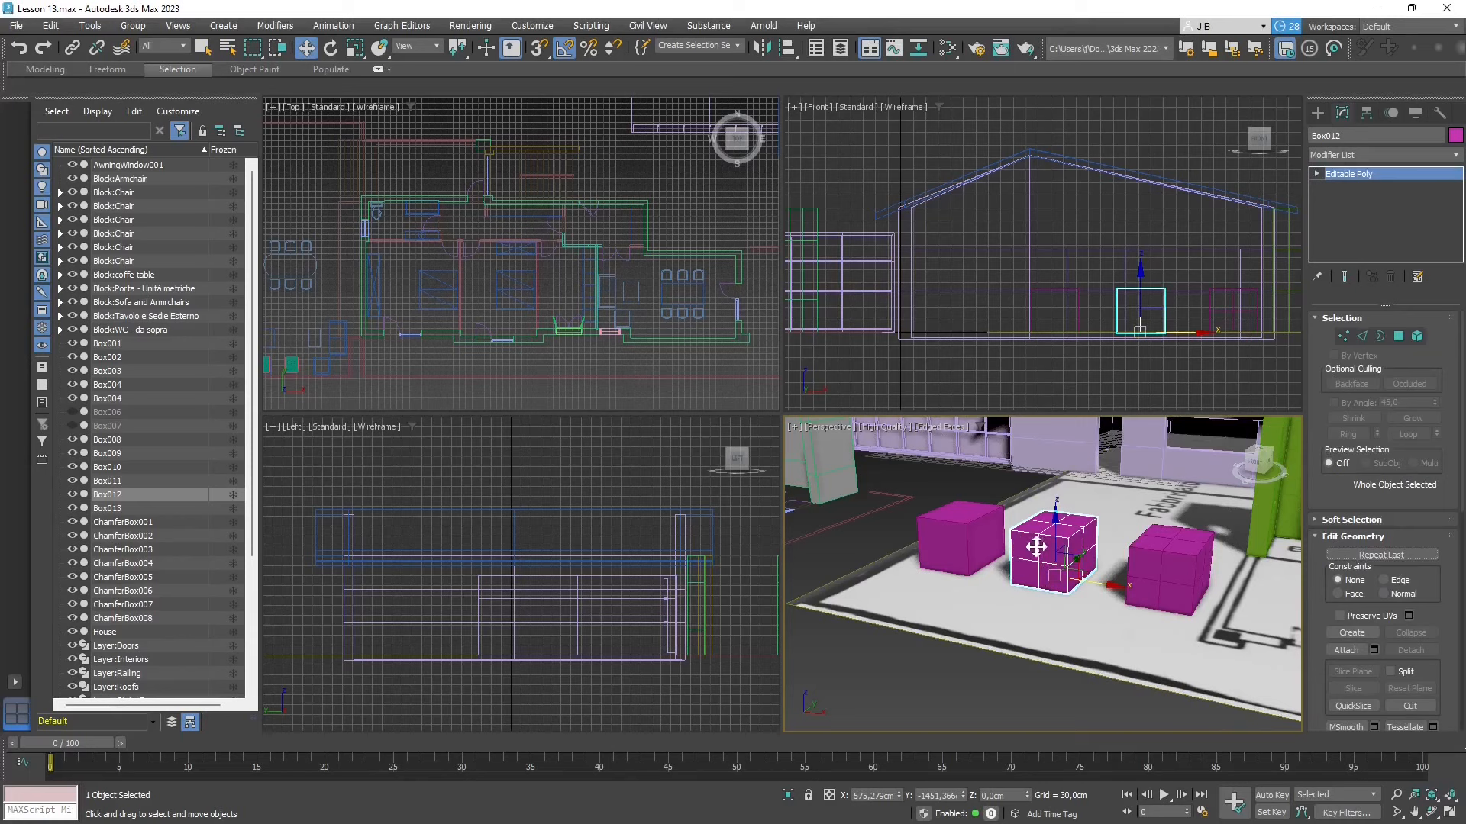
# - Select the three magenta boxes in turn to check which are Editable Polys and which is still a parametric Box
pyautogui.click(955, 539)
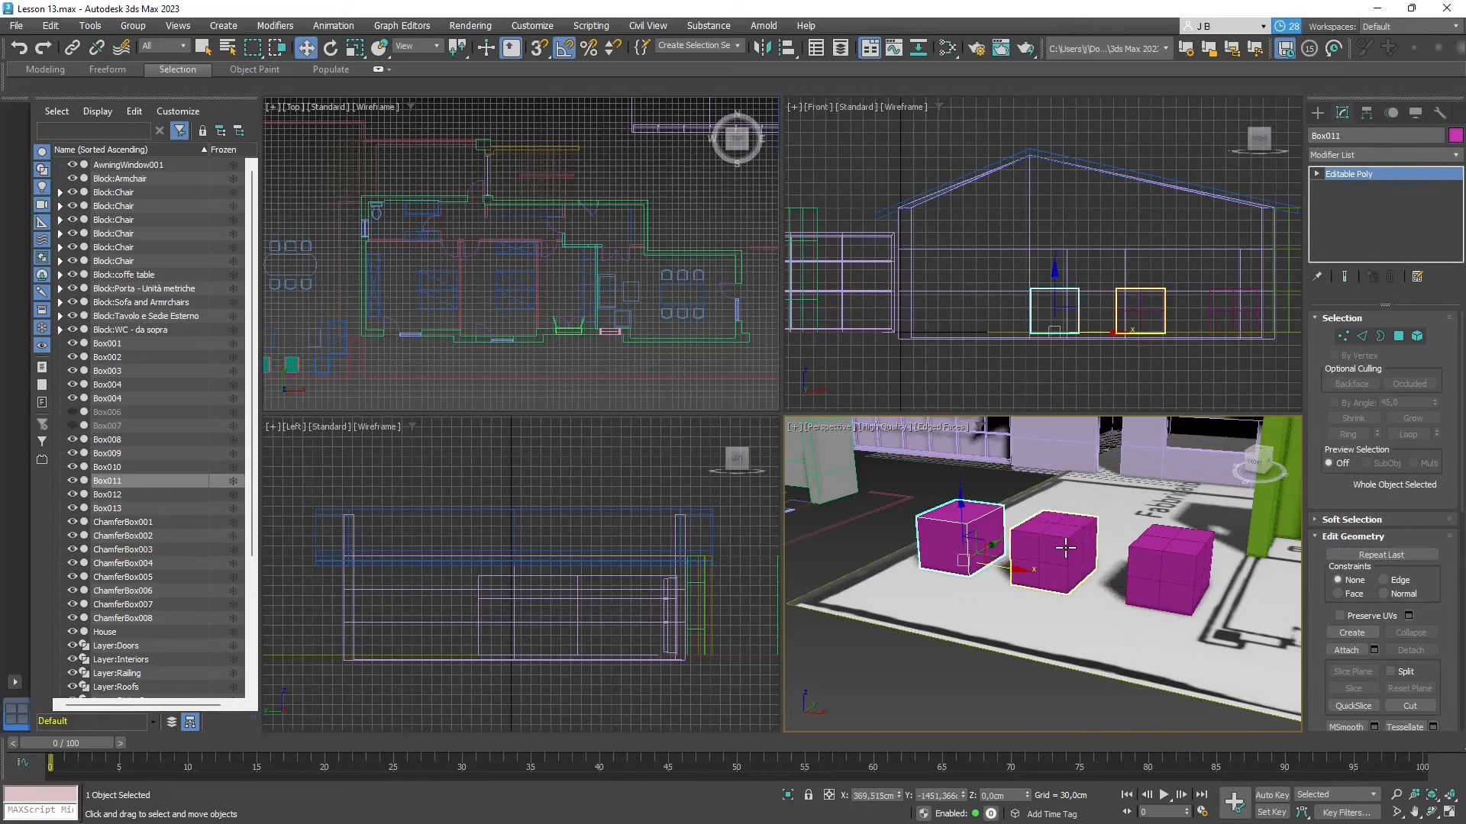
pyautogui.click(1065, 547)
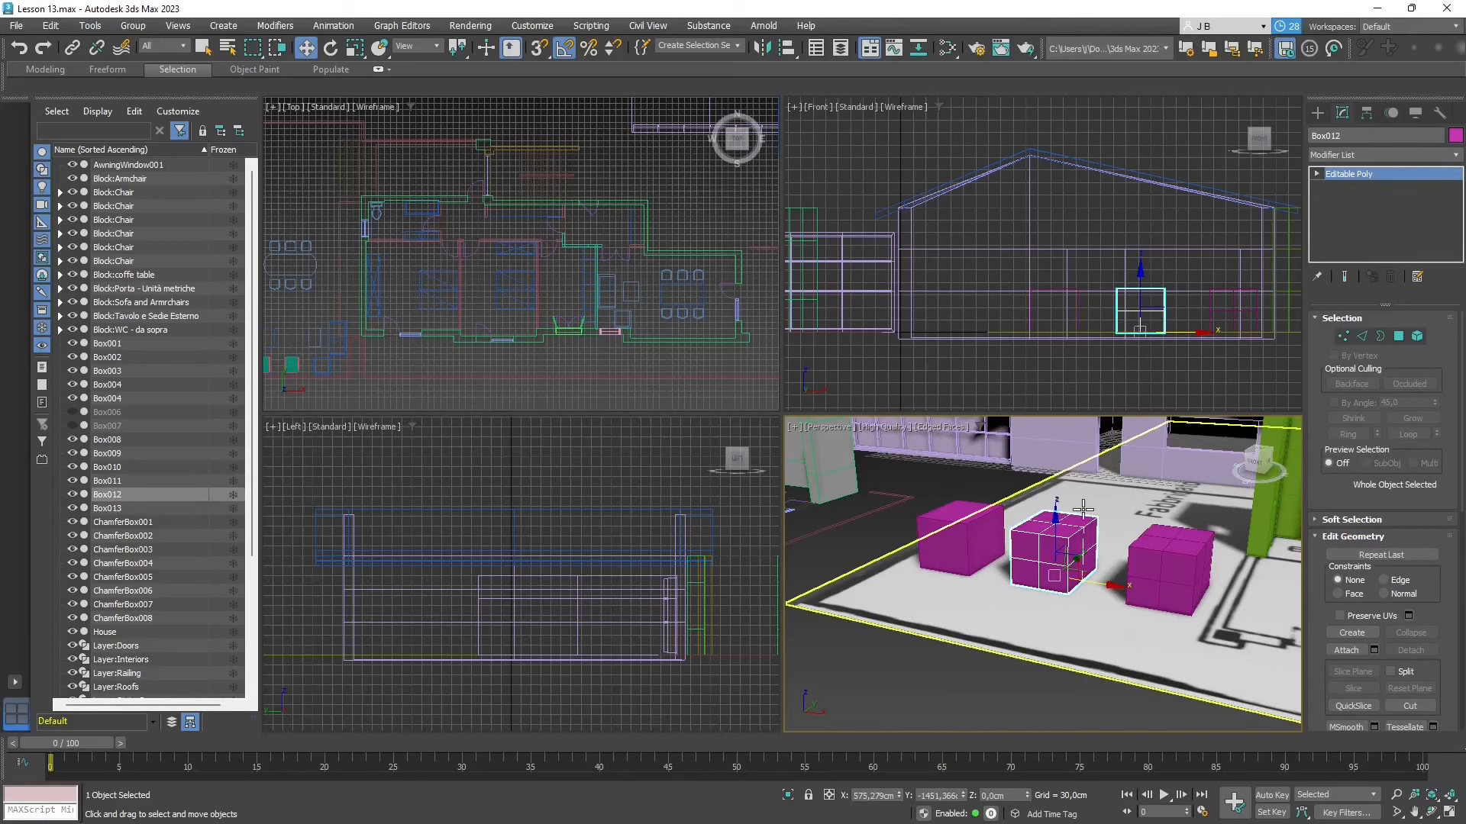
pyautogui.click(1156, 561)
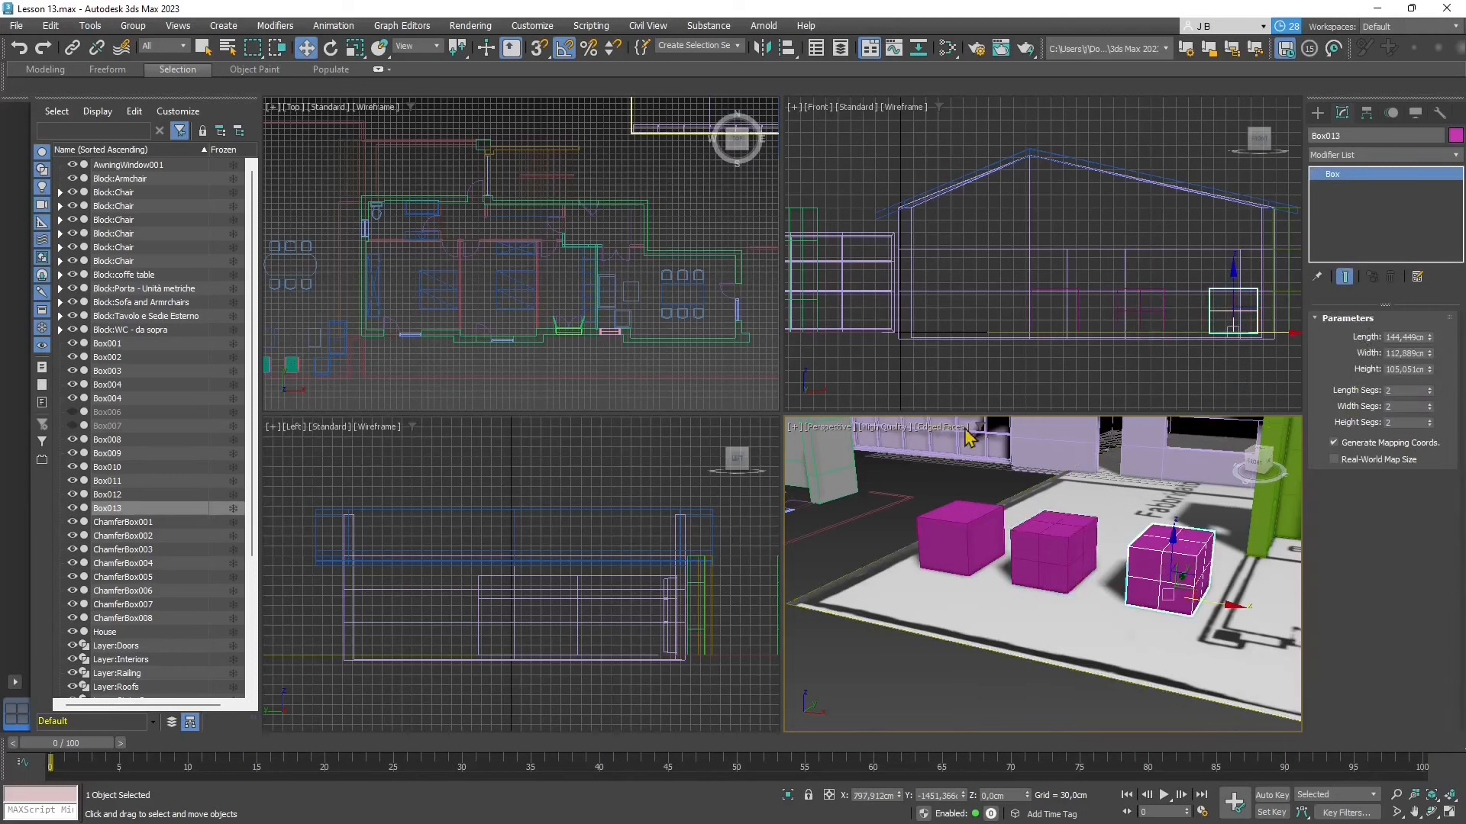
pyautogui.click(1092, 555)
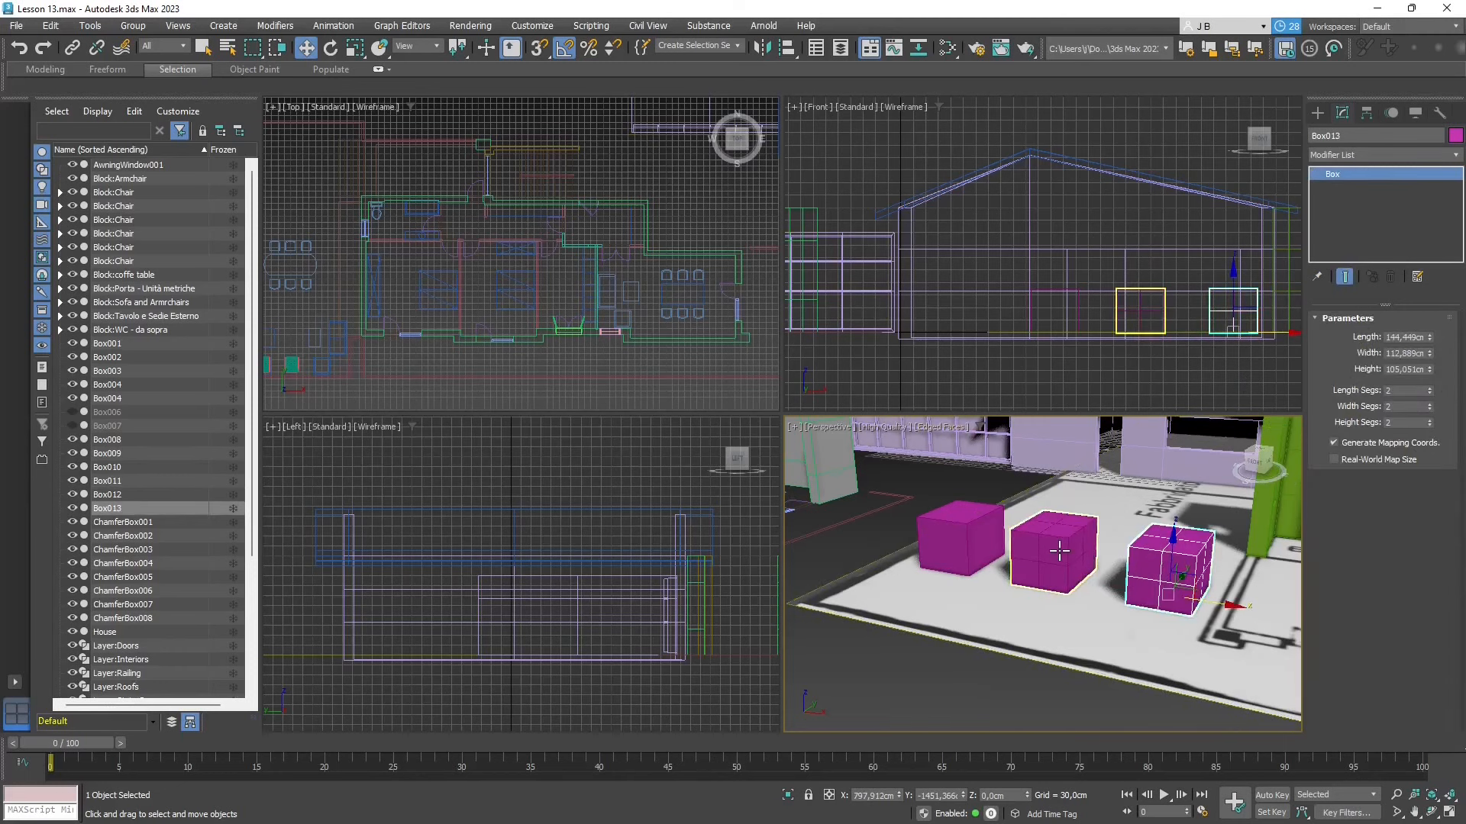
# - Select Box013 and set its length, width and height segments to 4
pyautogui.click(1149, 559)
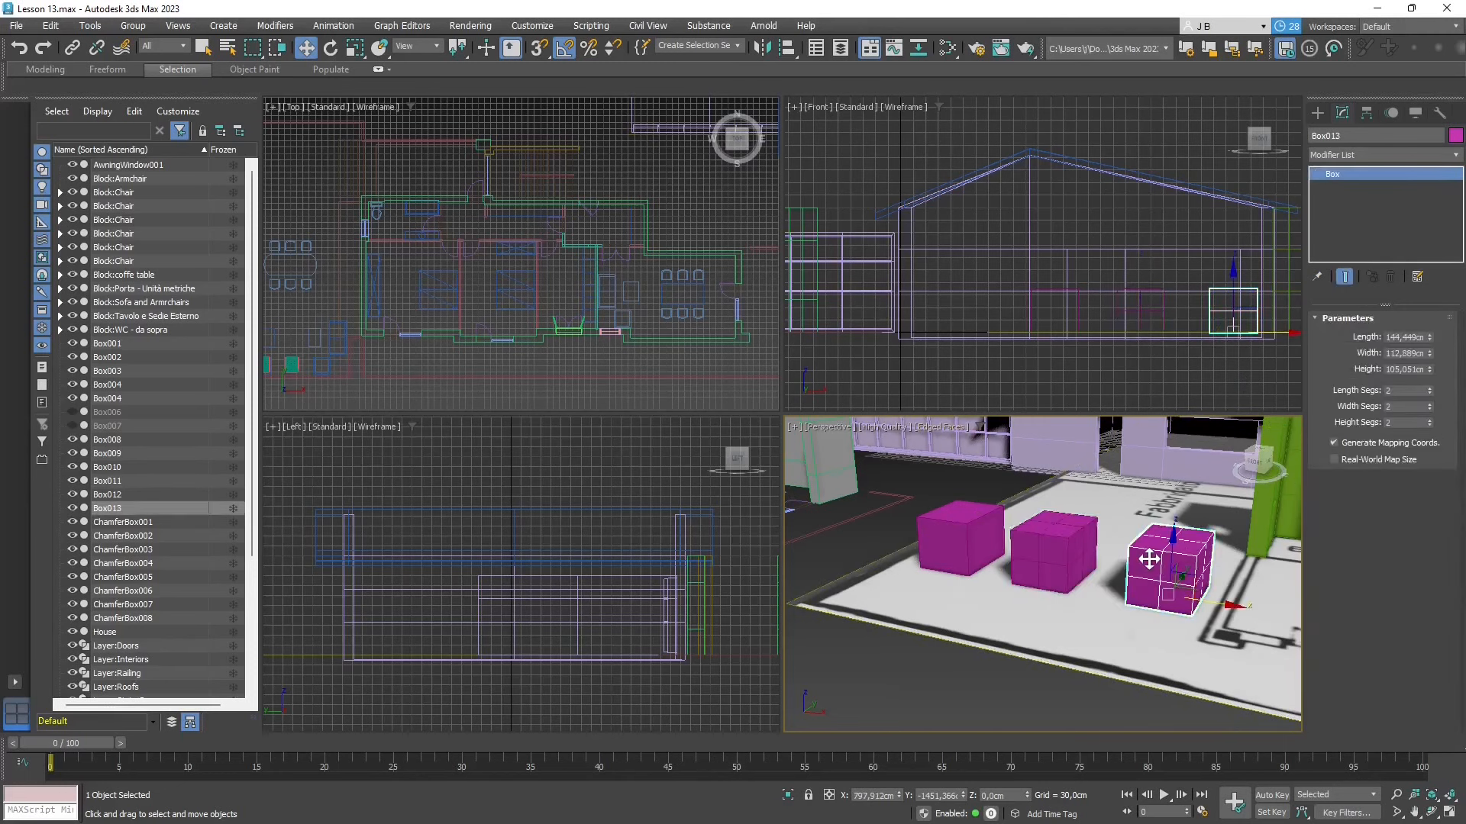
pyautogui.click(1430, 388)
pyautogui.click(1430, 388)
pyautogui.click(1430, 405)
pyautogui.click(1430, 405)
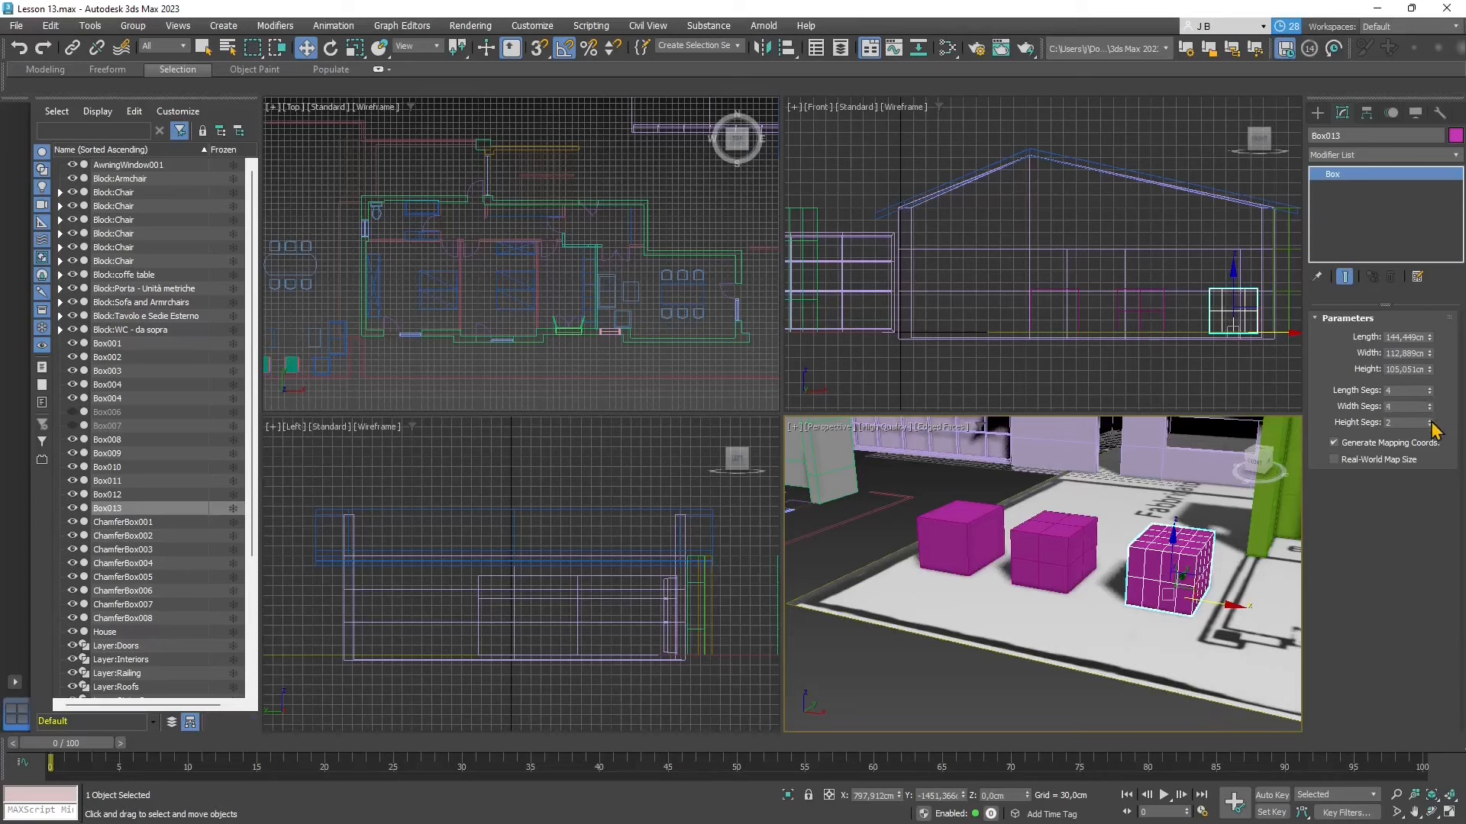
pyautogui.click(1430, 420)
pyautogui.click(1430, 421)
# - Convert Box013 to an Editable Poly
pyautogui.moveTo(1120, 614)
pyautogui.keyDown('alt'); pyautogui.mouseDown(button='middle')
pyautogui.moveTo(1050, 596)
pyautogui.moveTo(1127, 627)
pyautogui.moveTo(1099, 603)
pyautogui.mouseUp(button='middle'); pyautogui.keyUp('alt')
pyautogui.click(1050, 551)
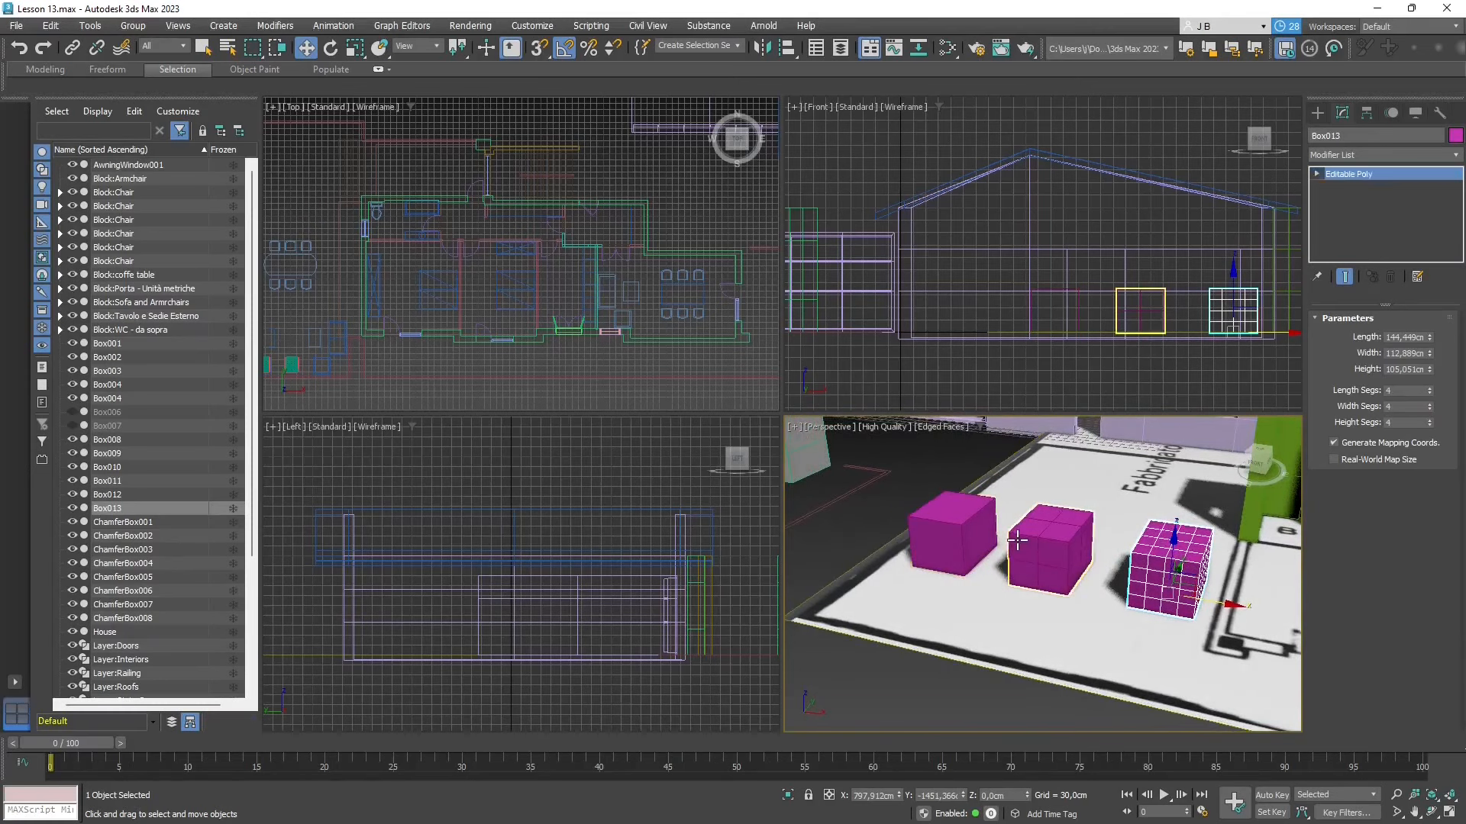
pyautogui.click(1174, 554)
pyautogui.rightClick(1176, 551)
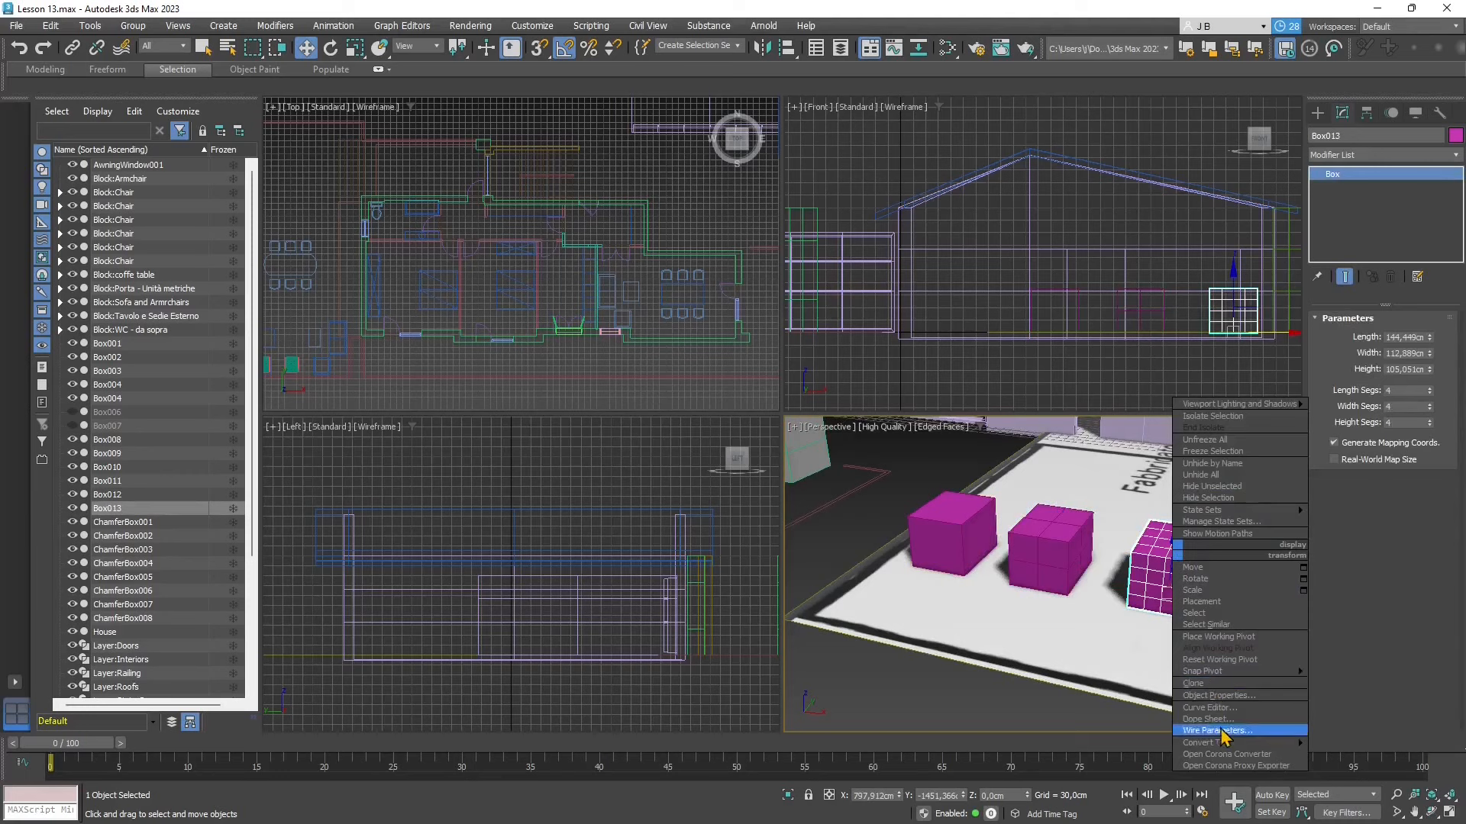
pyautogui.moveTo(1267, 744)
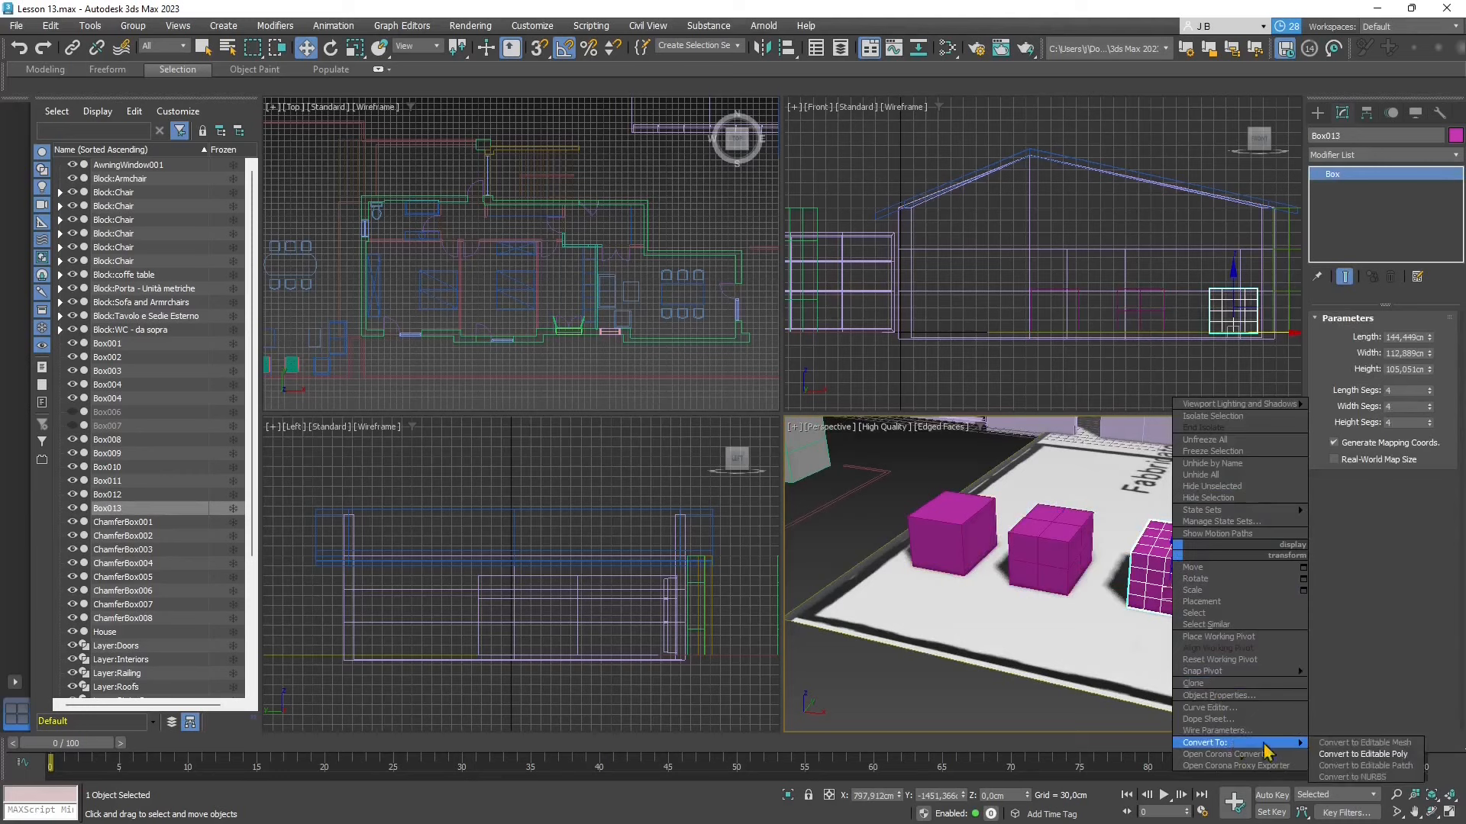
pyautogui.click(1353, 756)
# - Clear the selection and turn off Edged Faces in the Perspective view
pyautogui.click(911, 487)
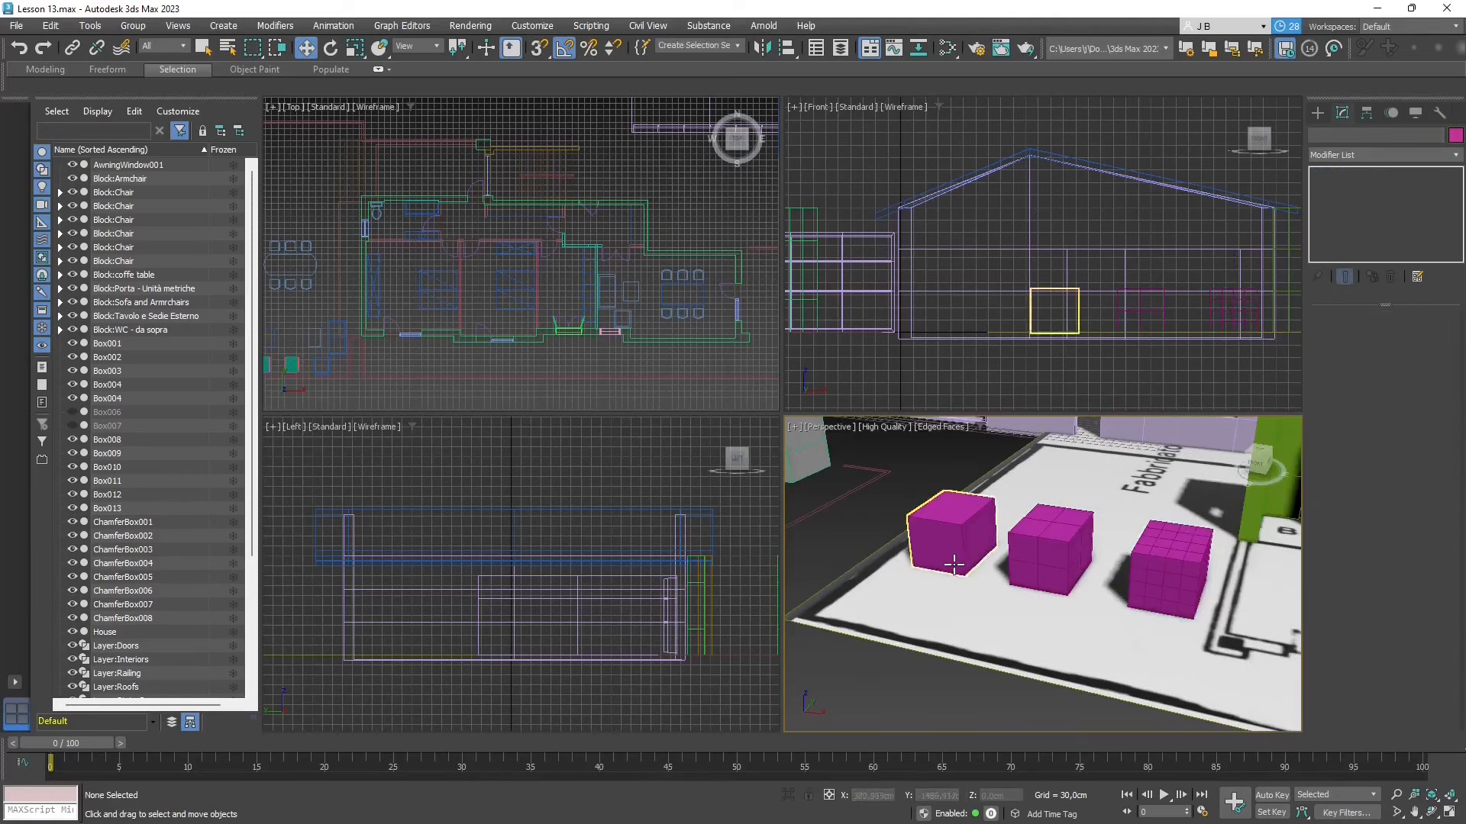
pyautogui.keyDown('alt'); pyautogui.moveTo(954, 564); pyautogui.dragTo(942, 455, button='middle'); pyautogui.keyUp('alt')
pyautogui.click(940, 427)
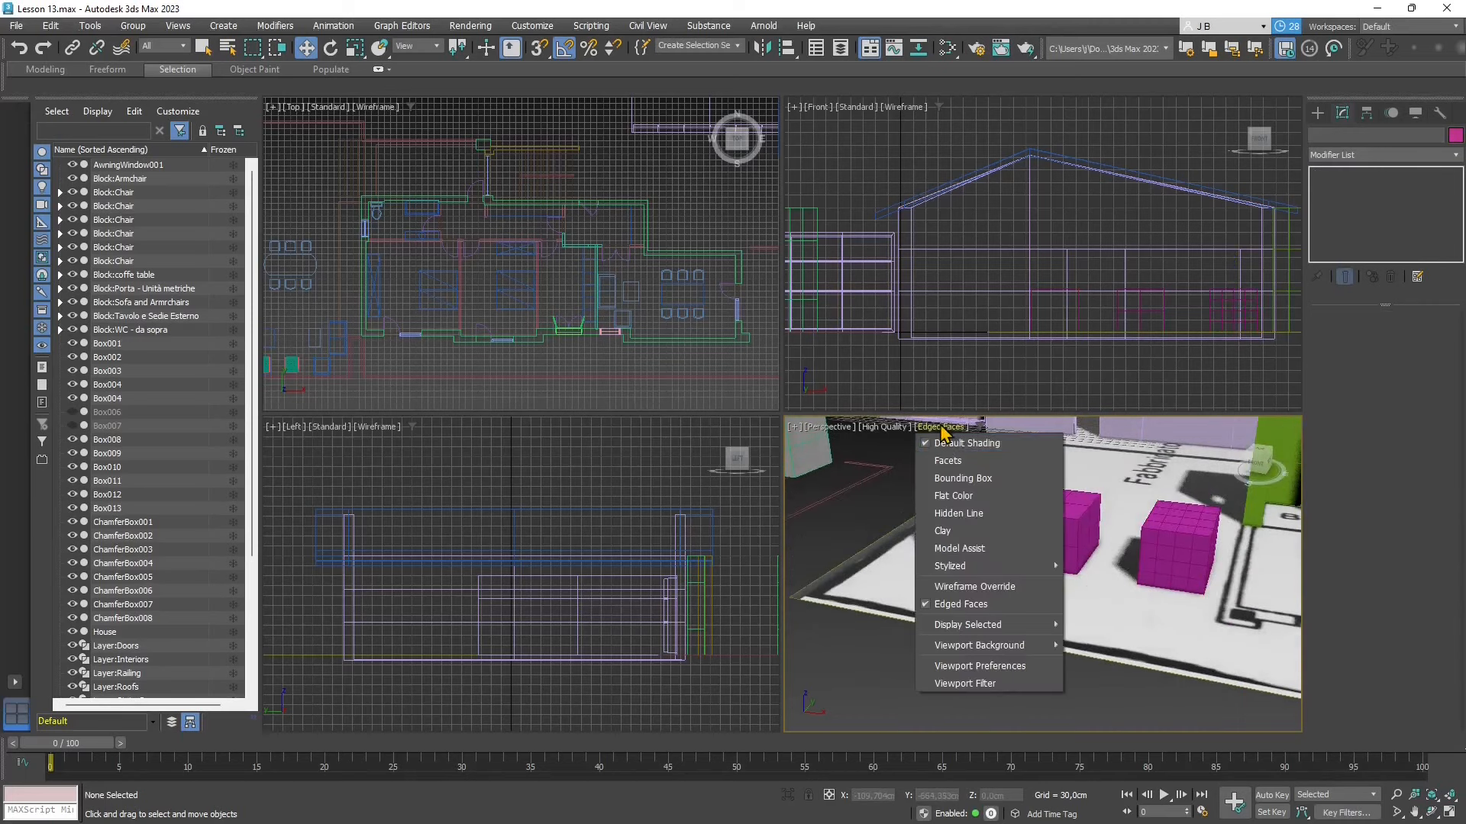
pyautogui.click(961, 605)
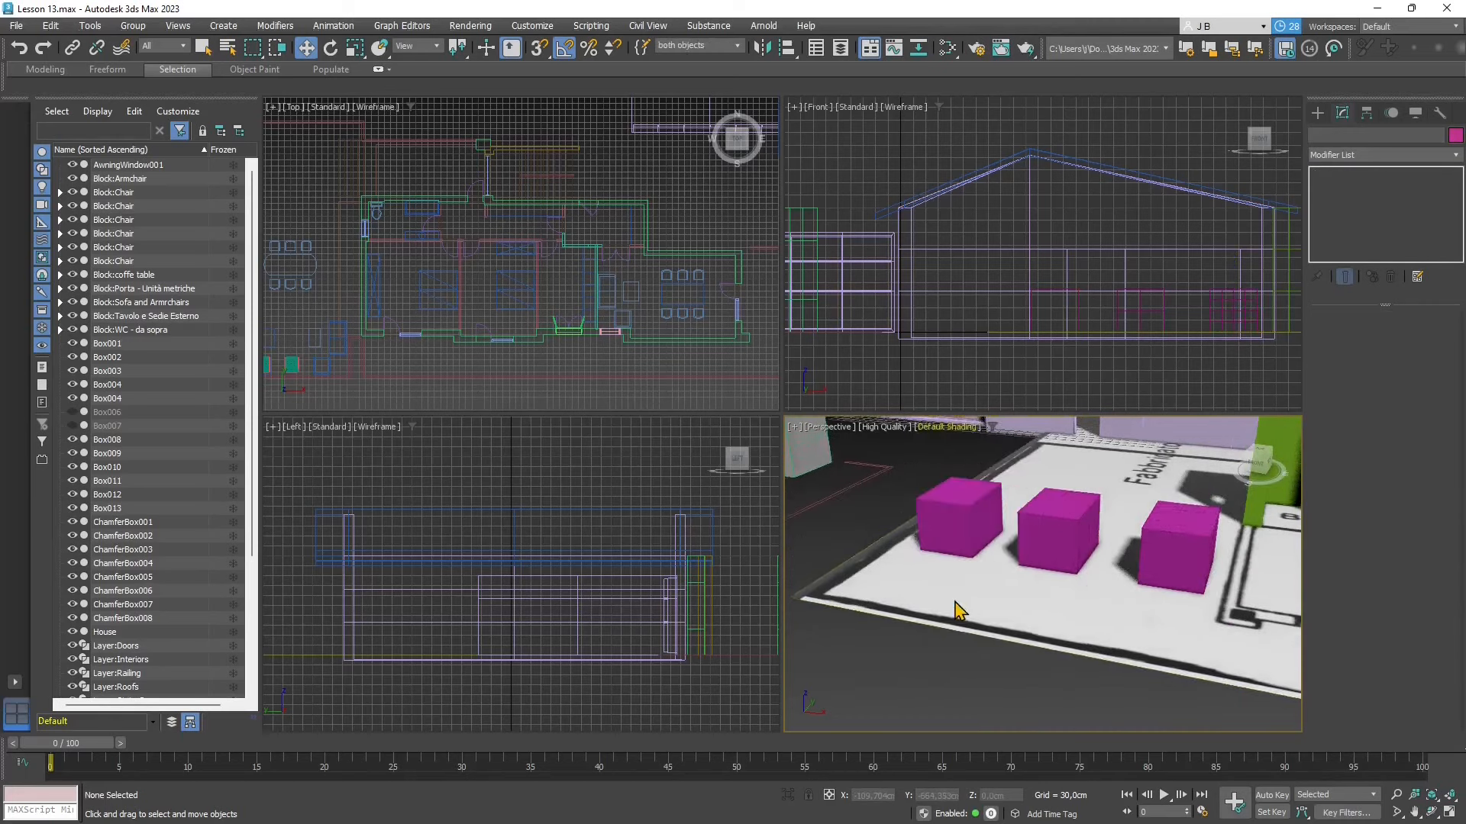
# - Select each magenta box in turn to compare how they look without edges displayed, finishing with Box013 selected
pyautogui.click(1055, 525)
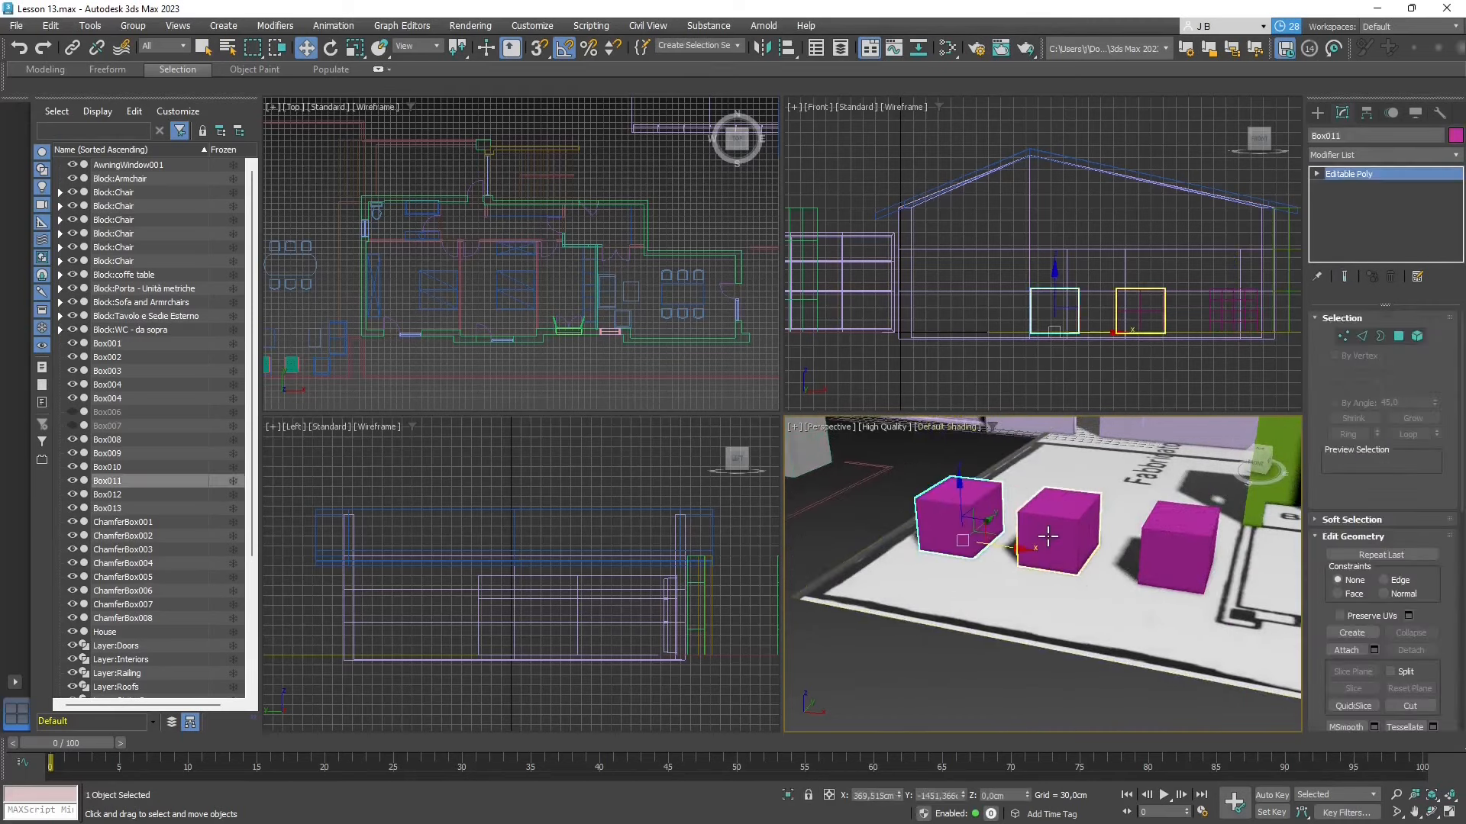
pyautogui.click(1145, 538)
pyautogui.moveTo(1122, 539)
pyautogui.keyDown('alt'); pyautogui.mouseDown(button='middle')
pyautogui.moveTo(1095, 532)
pyautogui.moveTo(1119, 547)
pyautogui.mouseUp(button='middle'); pyautogui.keyUp('alt')
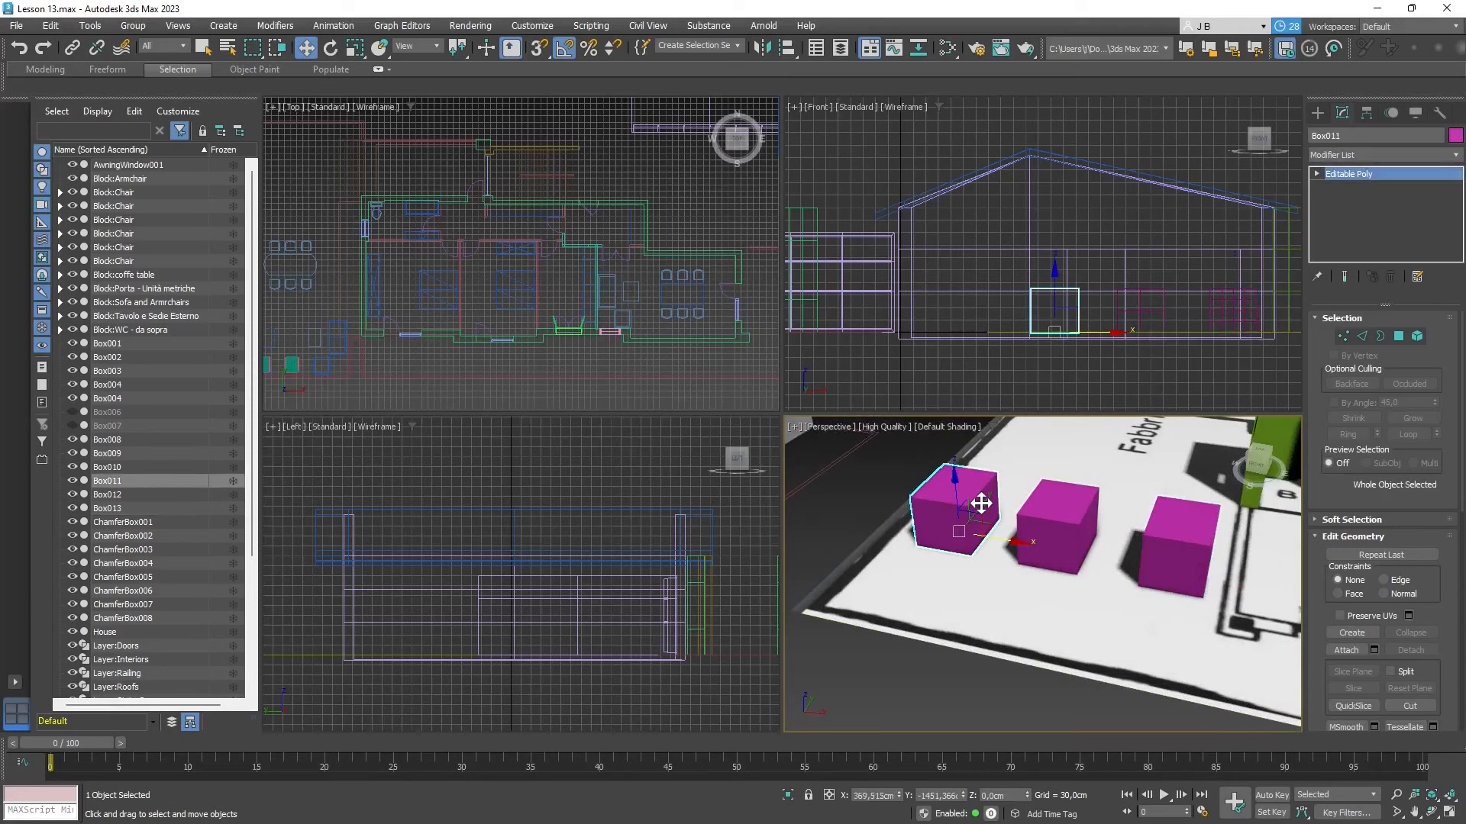
pyautogui.click(1168, 527)
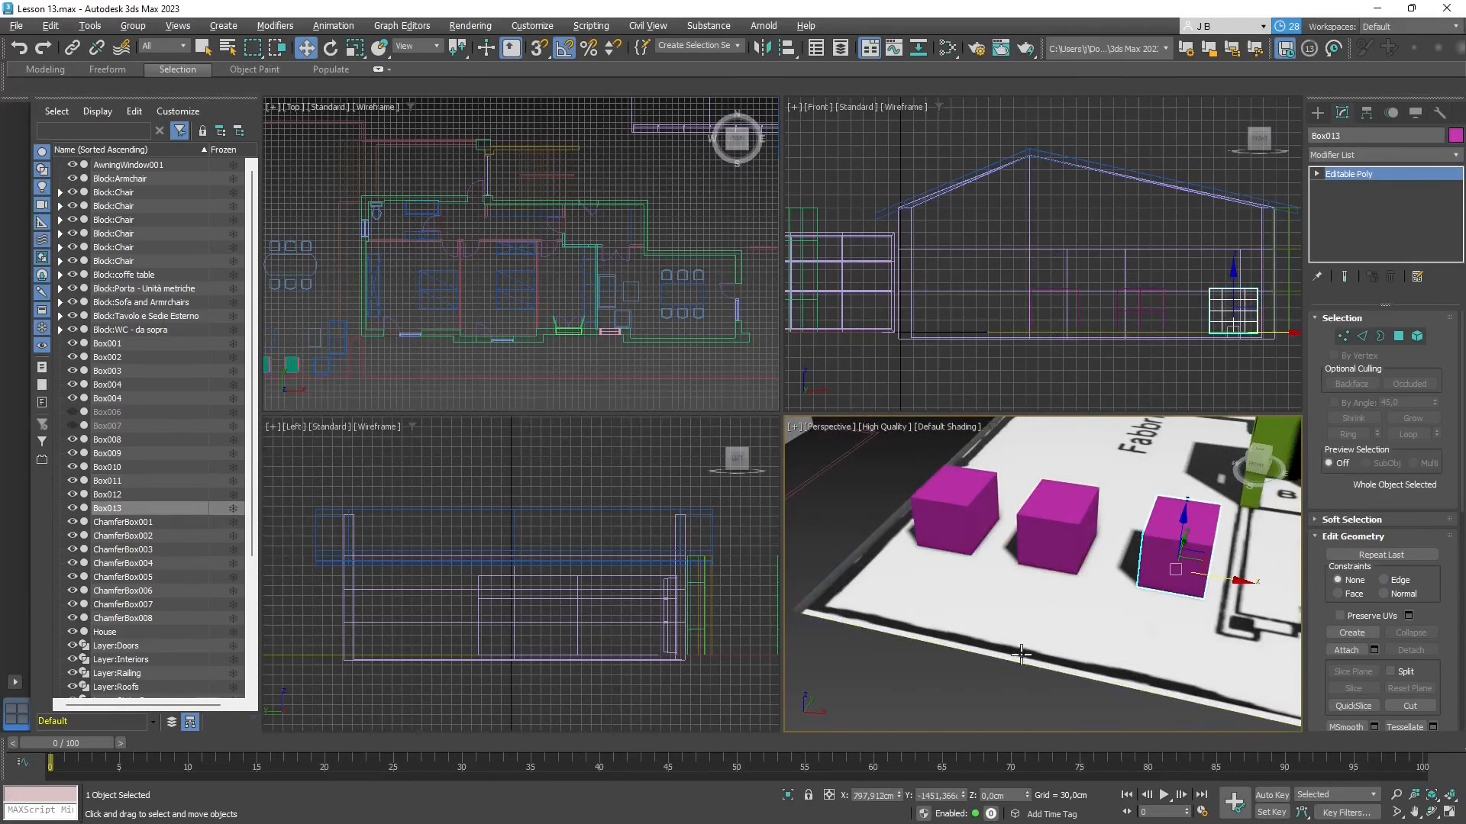
# - Compare the three Editable Poly boxes by selecting each one repeatedly in the Perspective view, finishing with Box011 selected
pyautogui.keyDown('alt'); pyautogui.moveTo(1026, 660); pyautogui.dragTo(1001, 638, button='middle'); pyautogui.keyUp('alt')
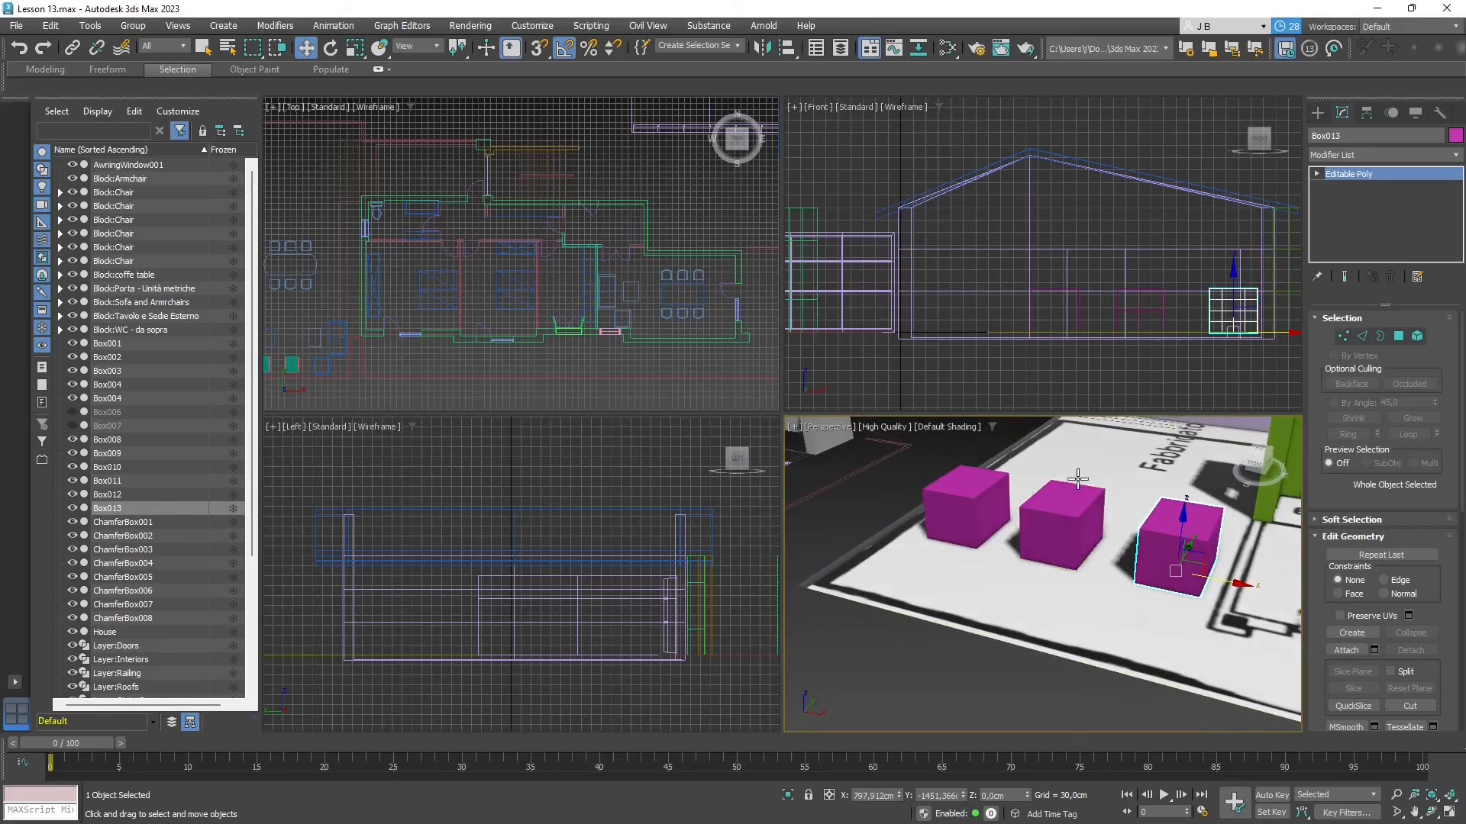
pyautogui.click(1062, 497)
pyautogui.click(970, 491)
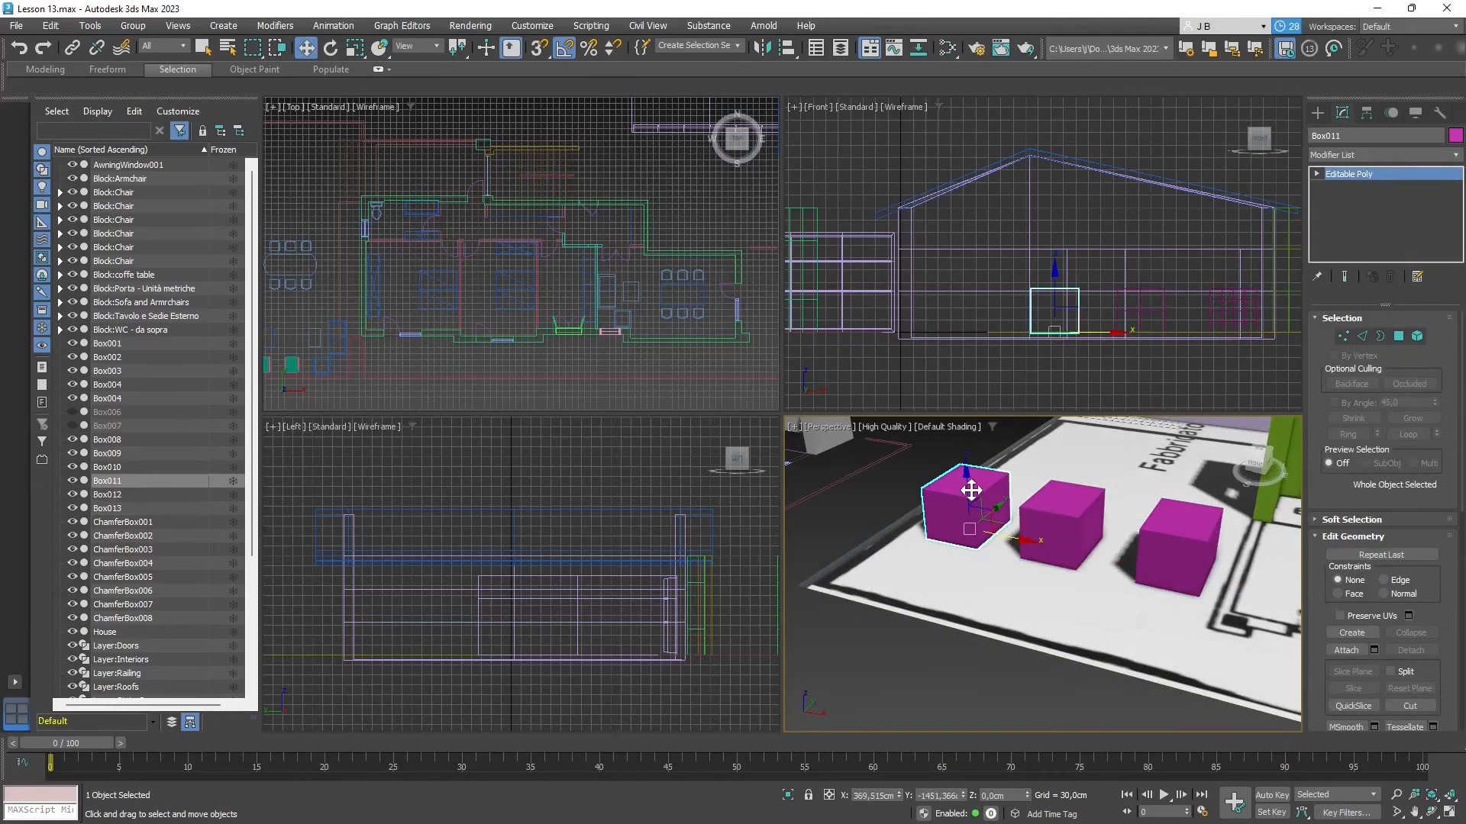
pyautogui.click(1068, 496)
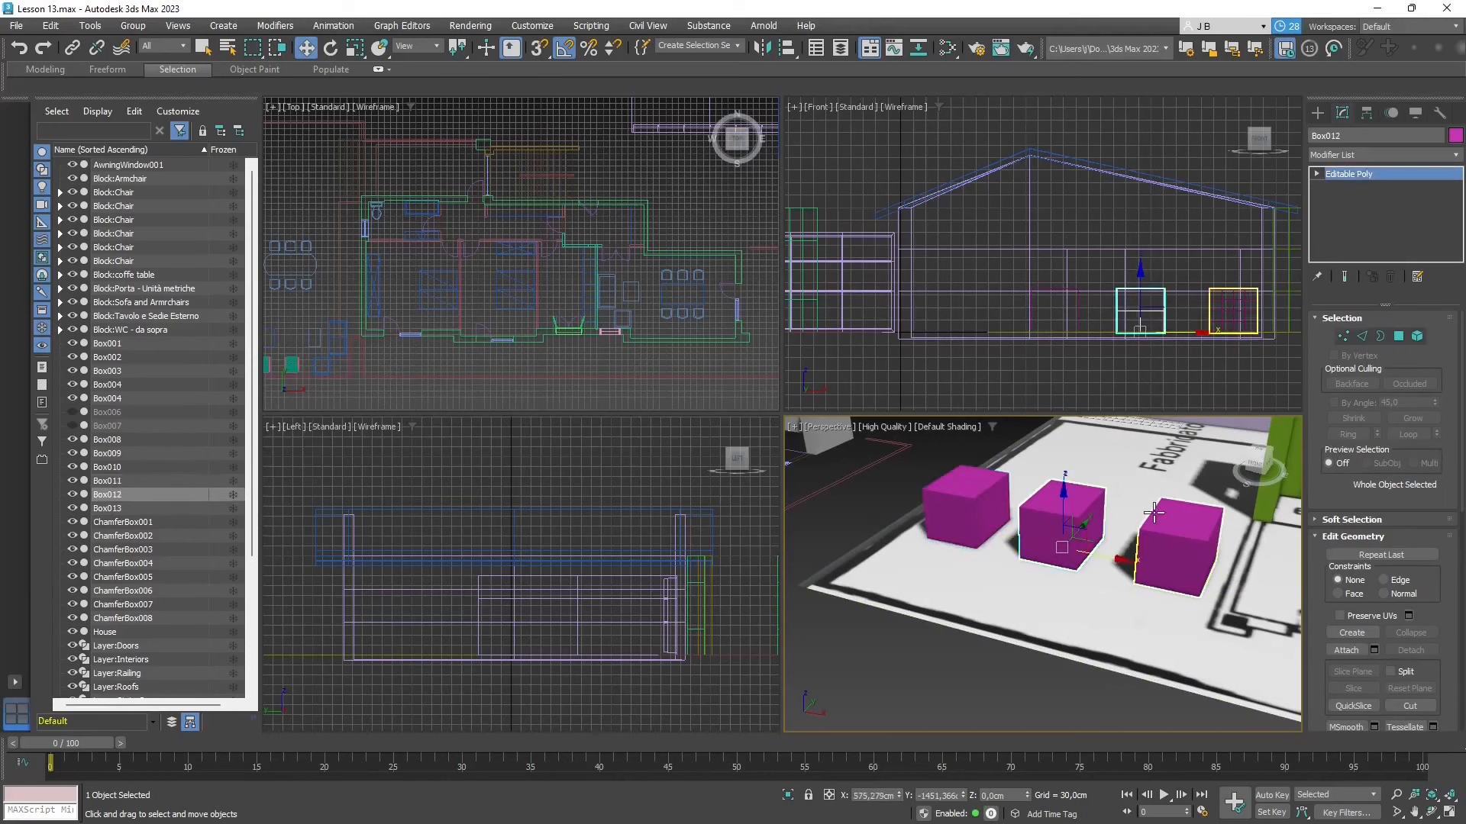
pyautogui.click(1173, 525)
pyautogui.click(963, 497)
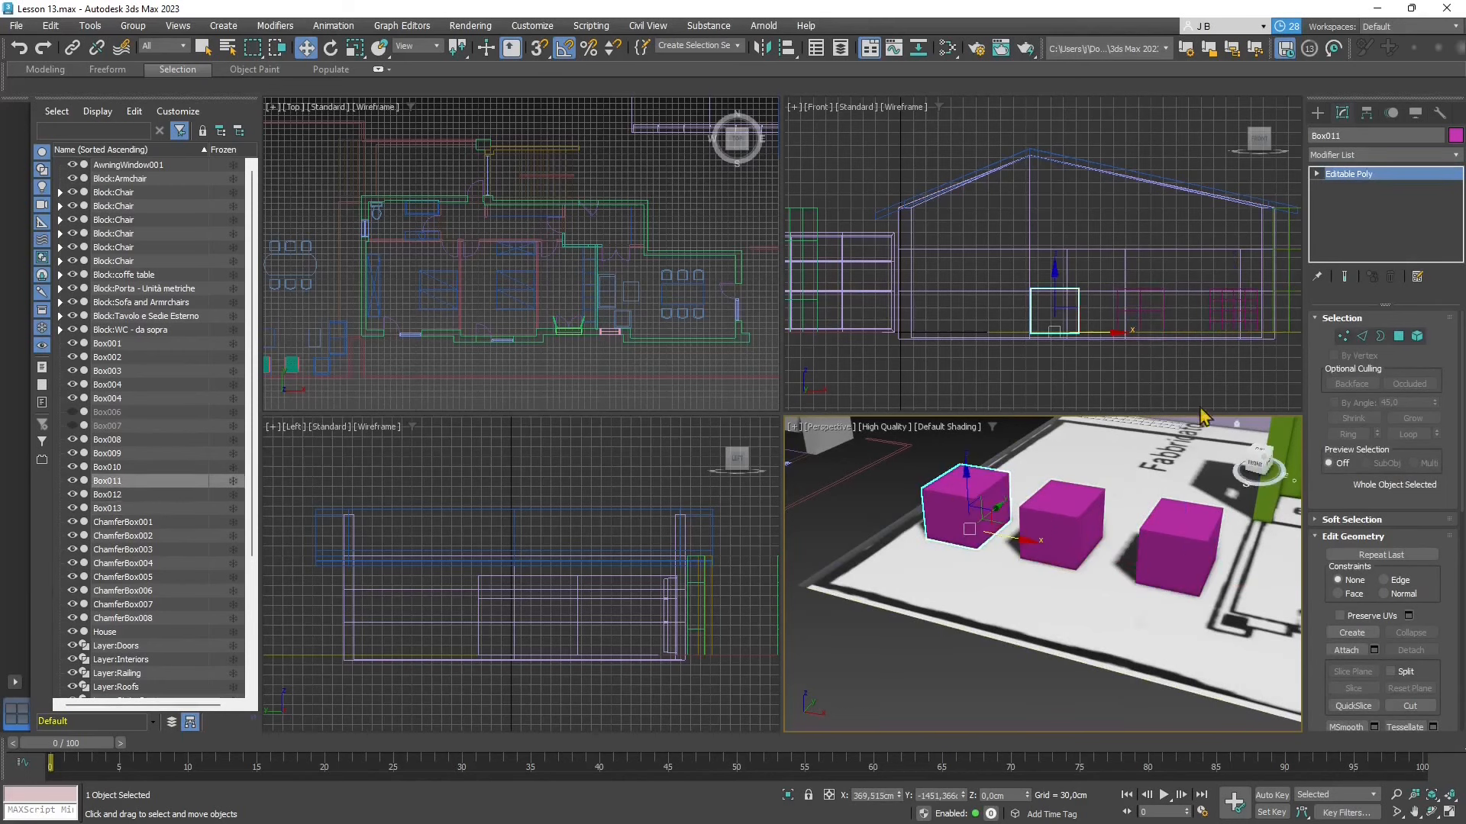
pyautogui.click(1061, 523)
pyautogui.click(1180, 543)
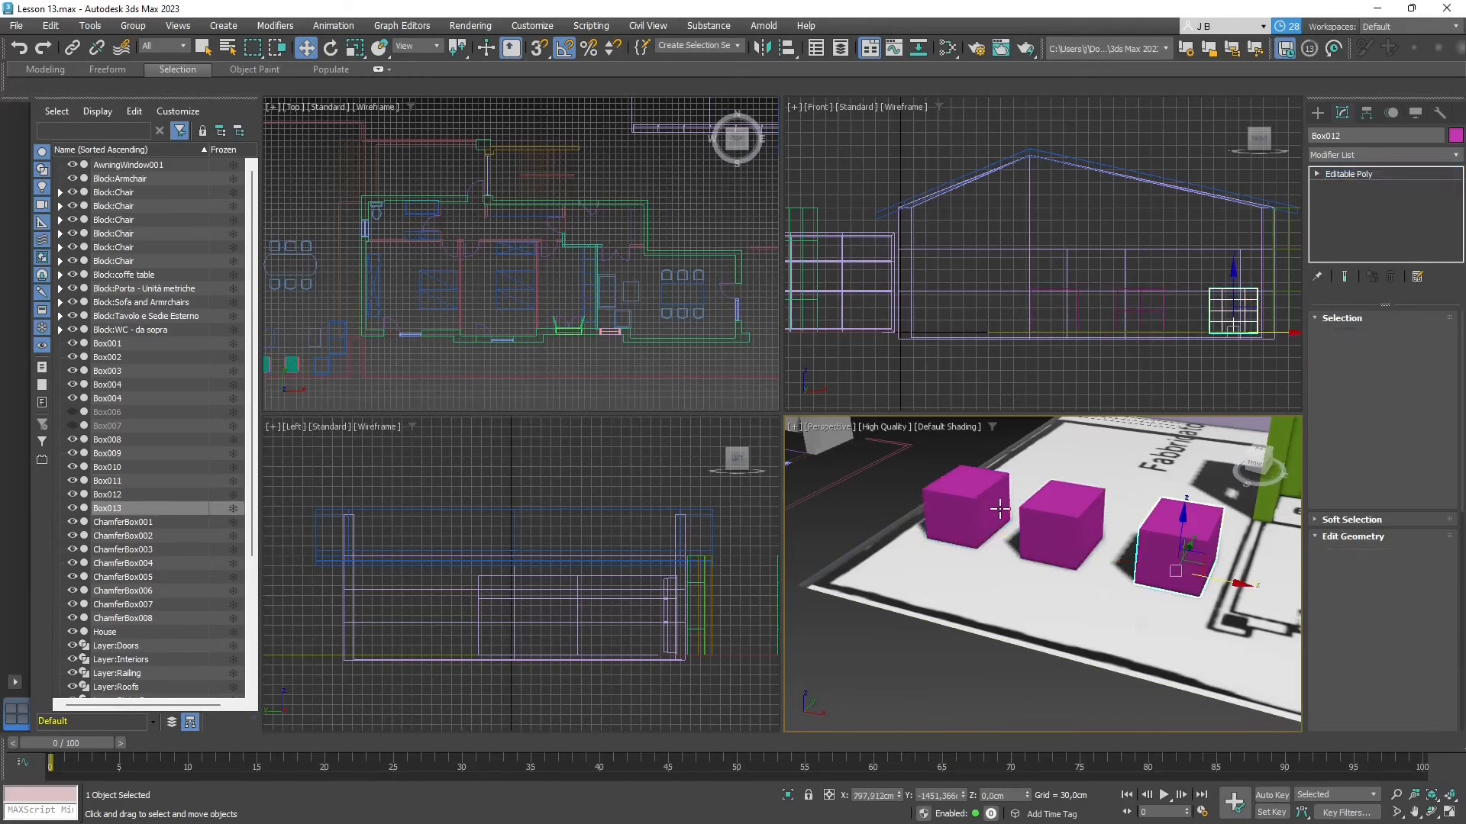
pyautogui.click(996, 507)
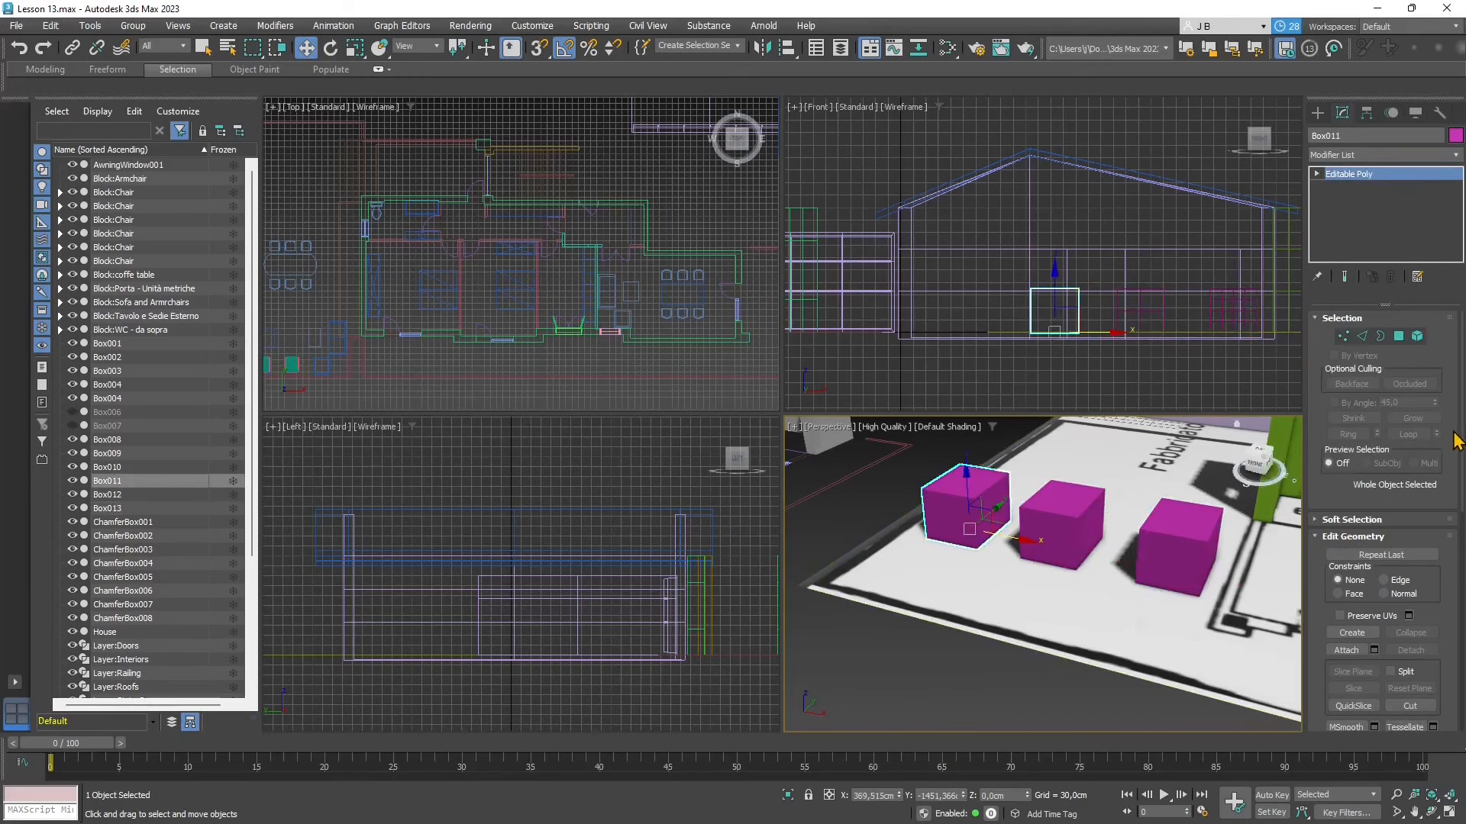
# - Try Use NURMS Subdivision in the Subdivision Surface settings of Box011
pyautogui.moveTo(1463, 439); pyautogui.dragTo(1450, 663)
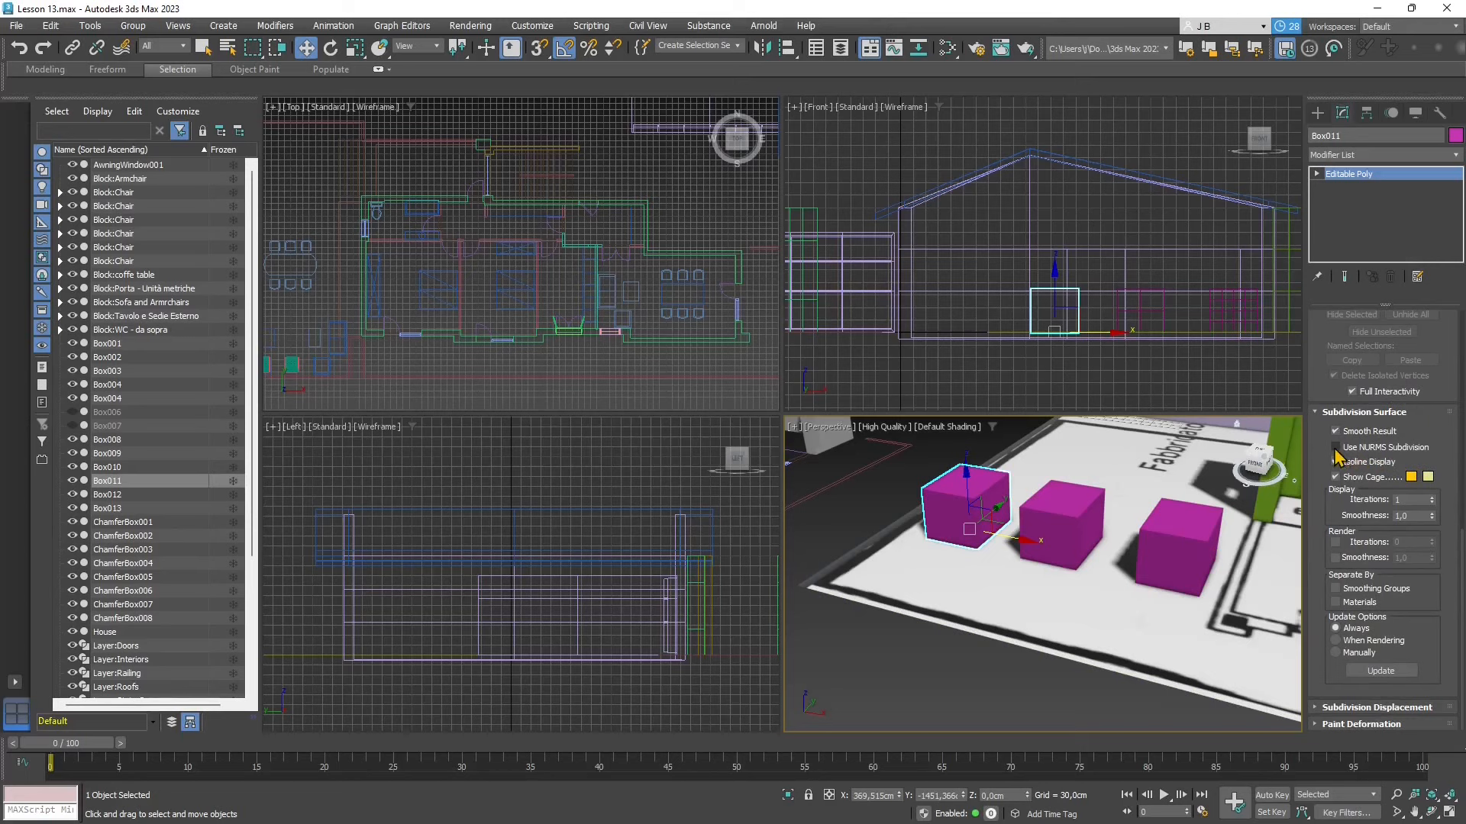
pyautogui.click(1336, 448)
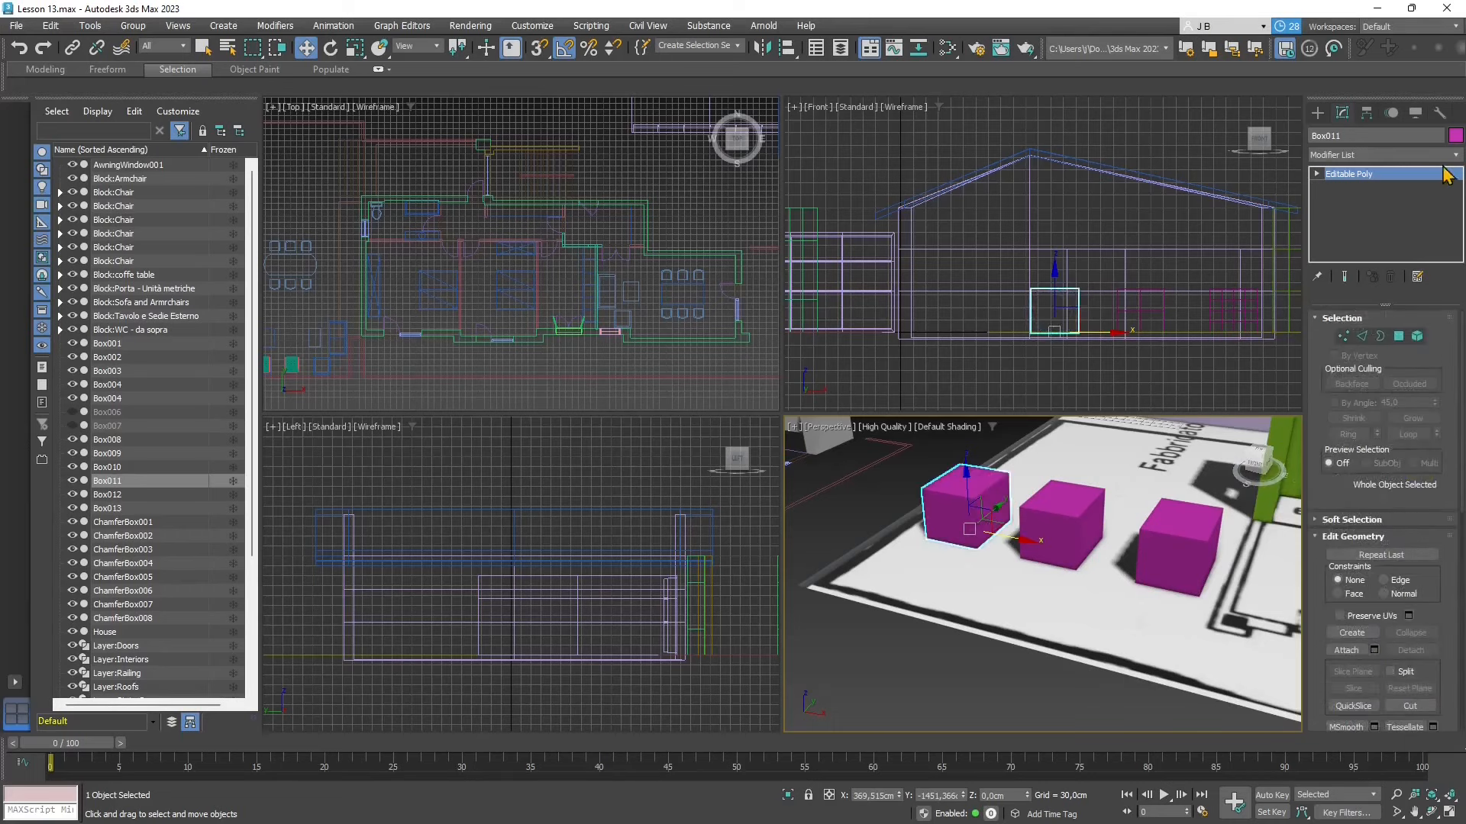
# - Add a TurboSmooth modifier to Box011 and set its iterations to 3
pyautogui.click(1453, 158)
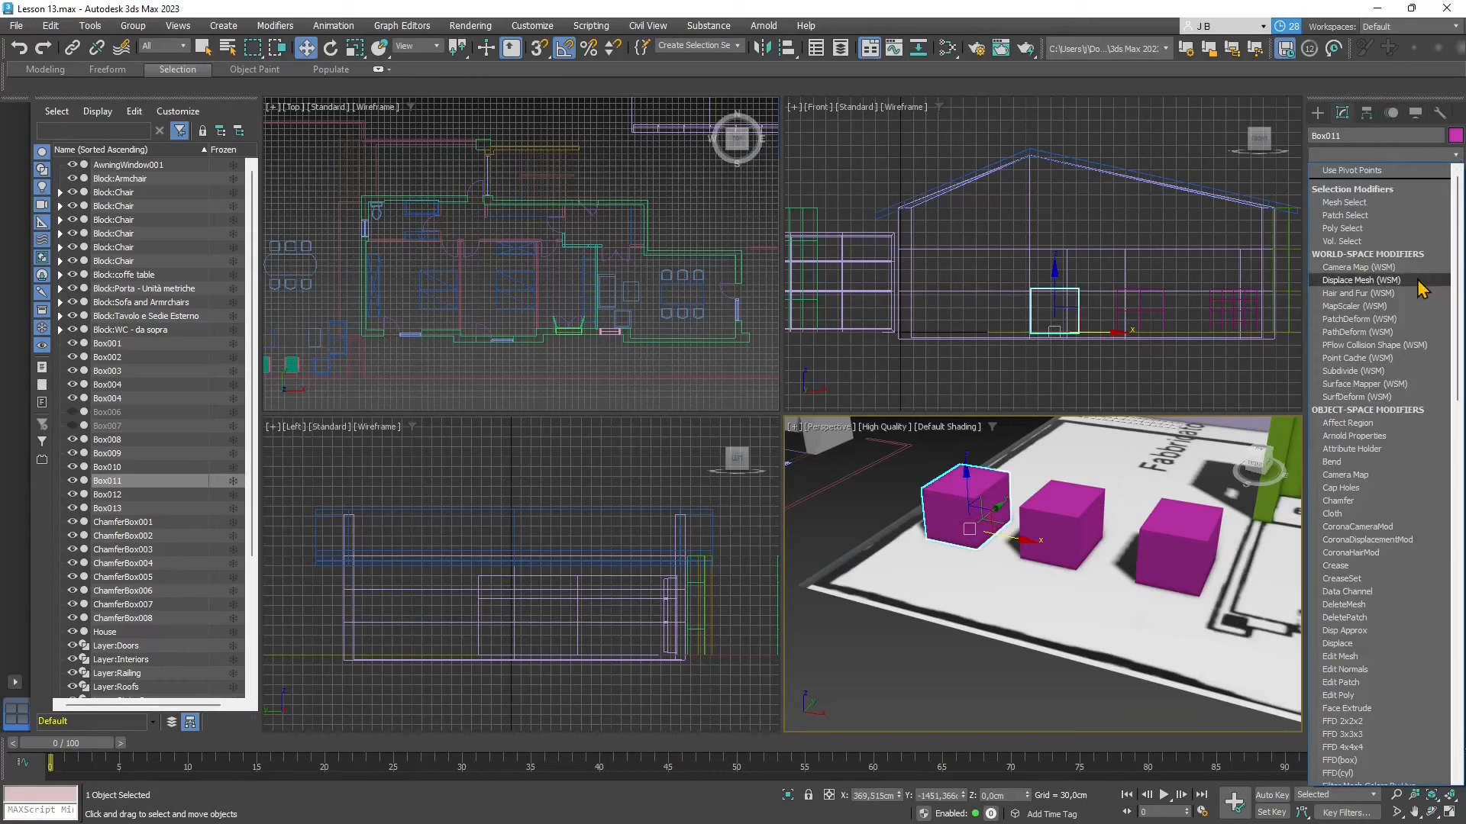
pyautogui.write('tu')
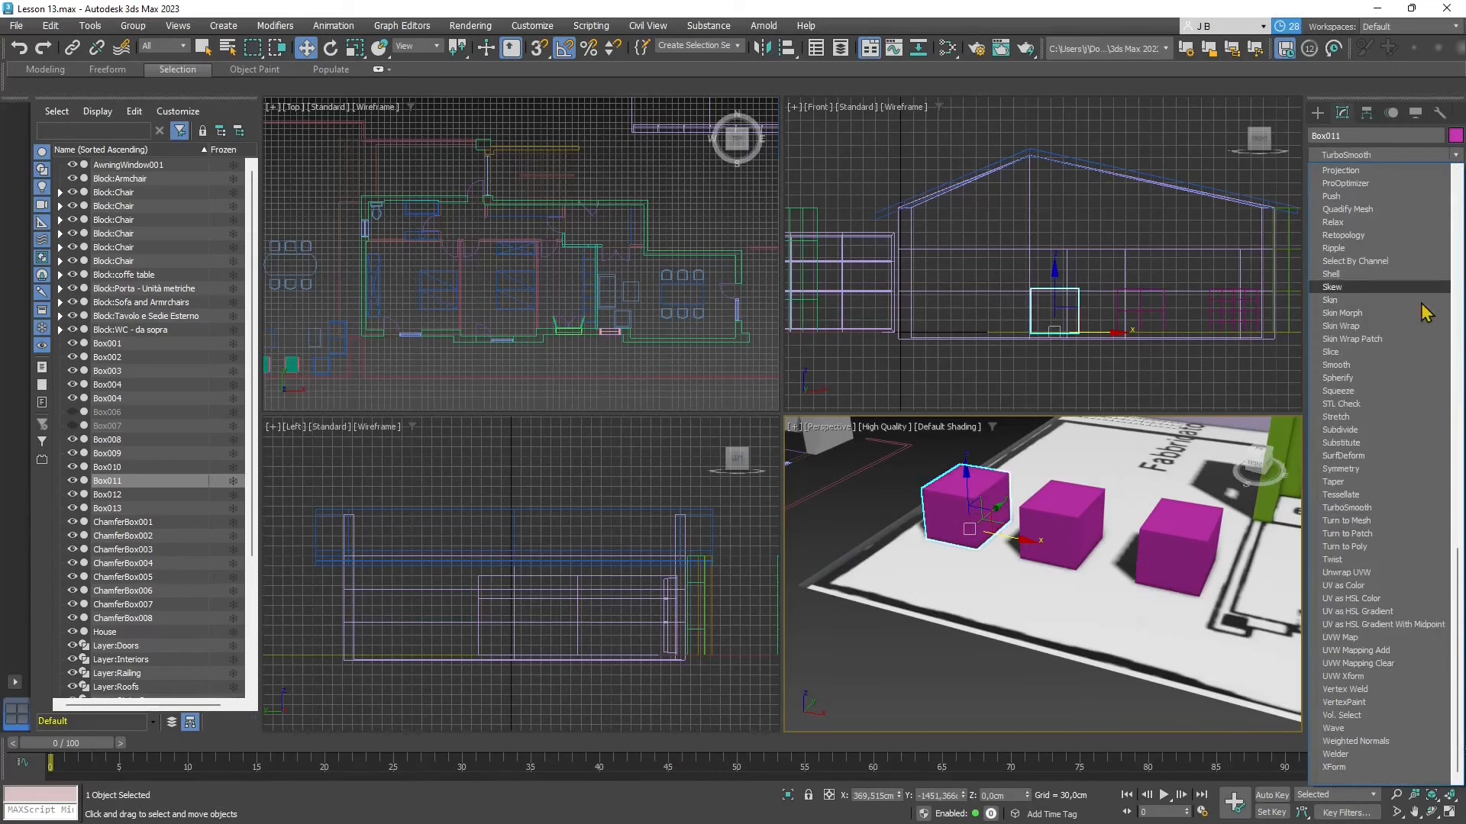
pyautogui.click(1366, 507)
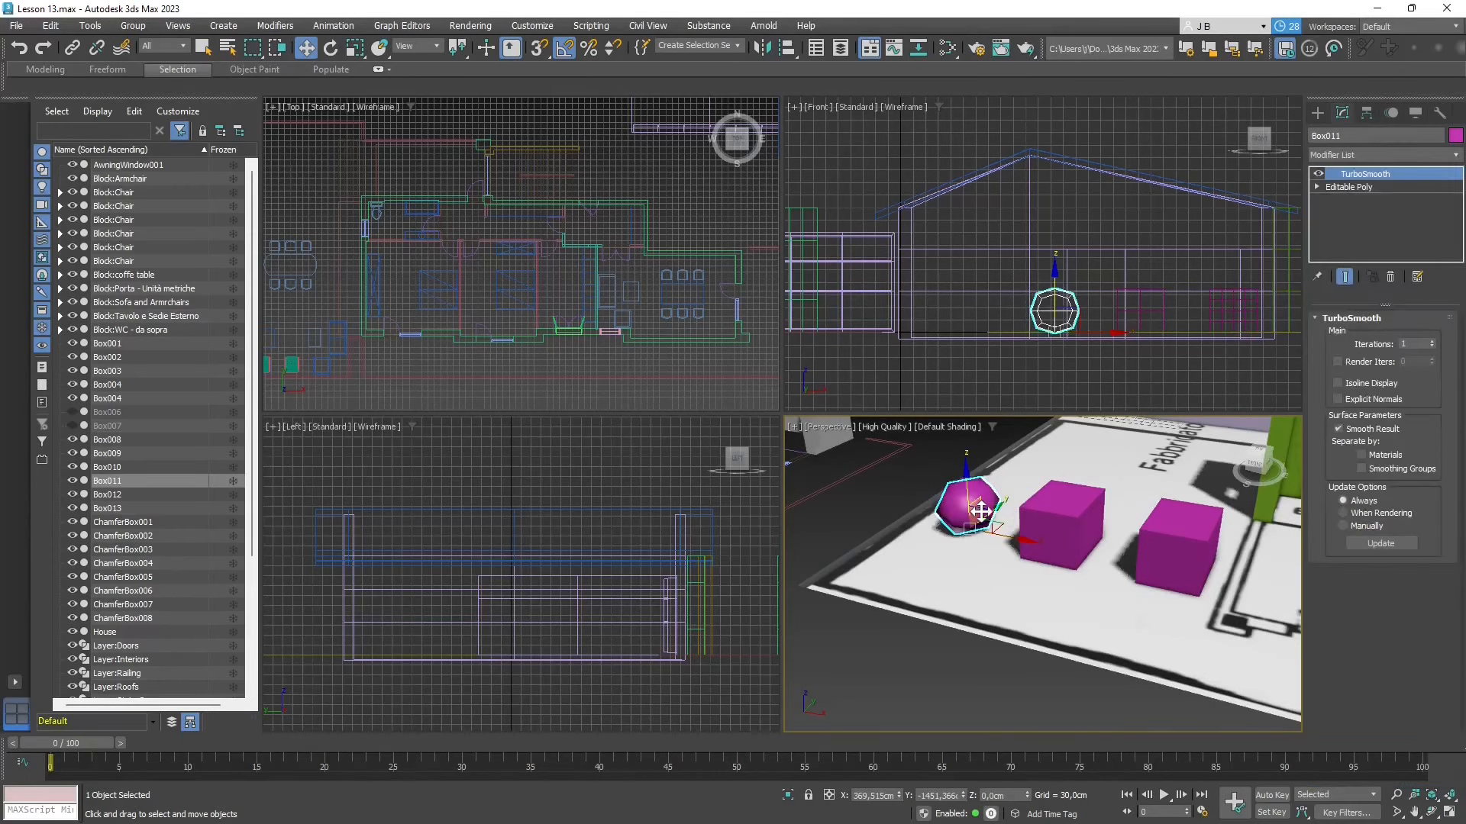
pyautogui.click(1430, 342)
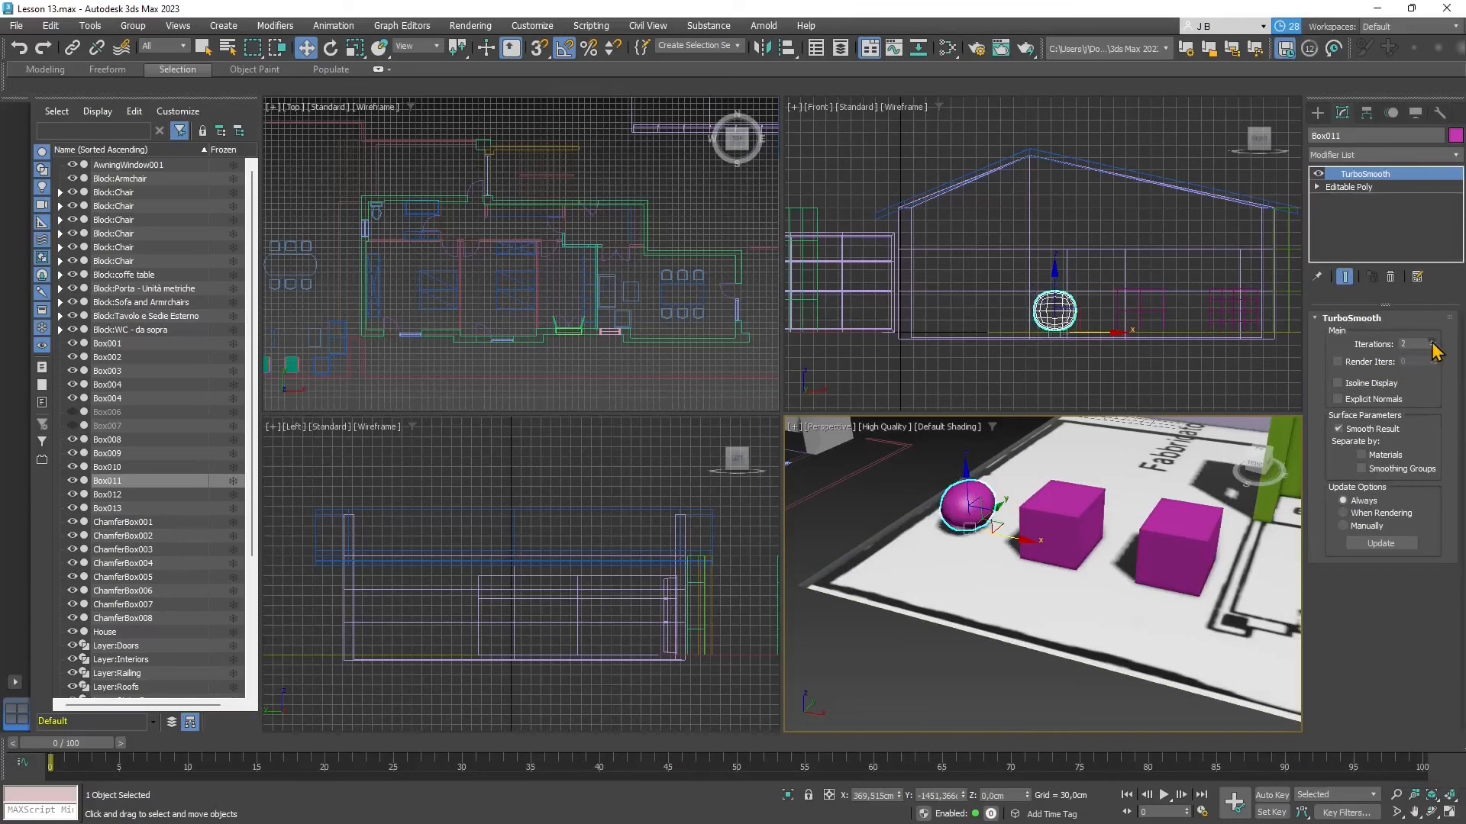
pyautogui.click(1431, 341)
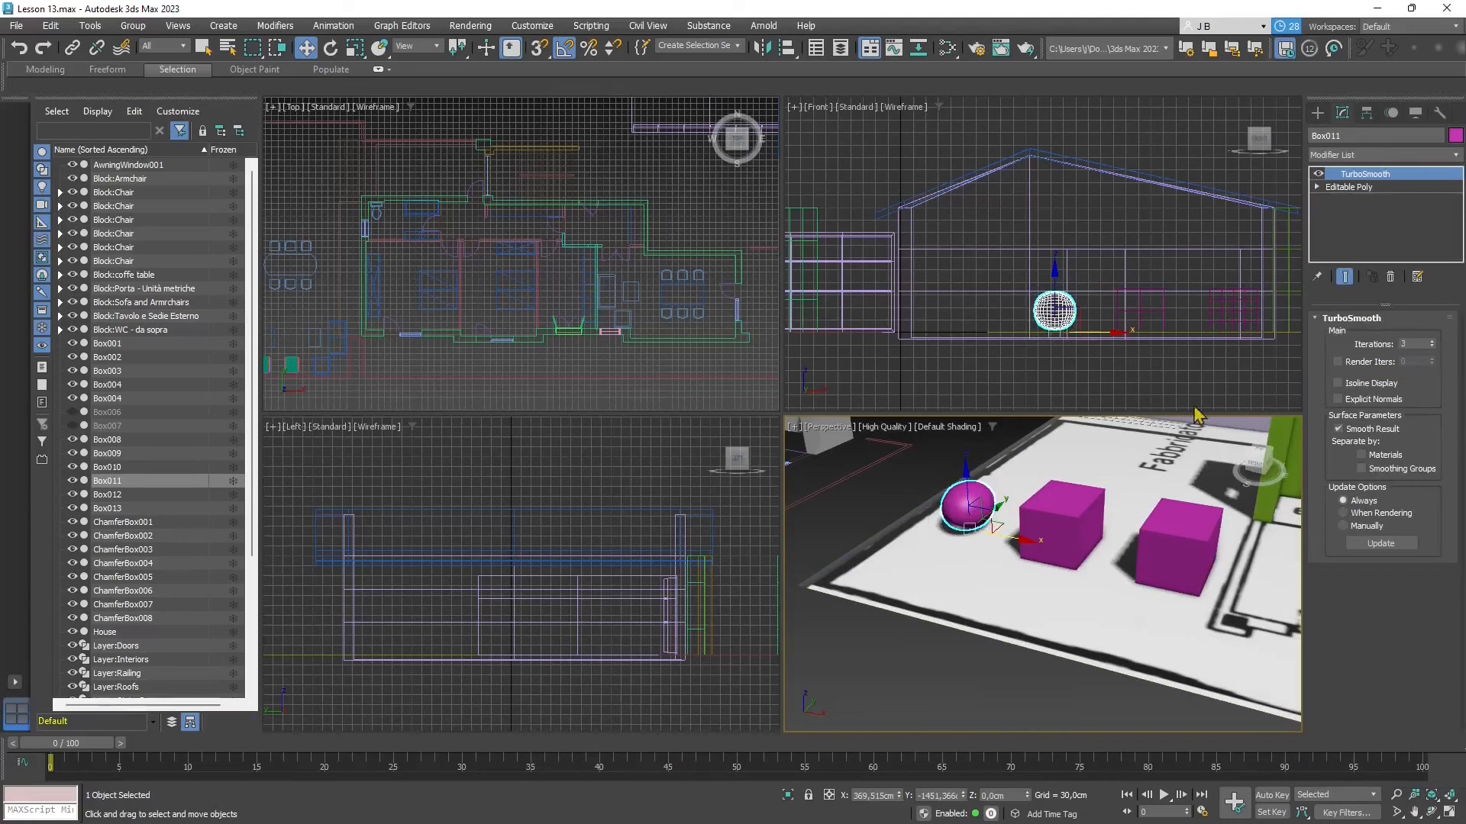
# - Lower Box011's TurboSmooth iterations to 1 for comparison and raise them back to 3
pyautogui.keyDown('alt'); pyautogui.moveTo(927, 559); pyautogui.dragTo(1014, 578, button='middle'); pyautogui.keyUp('alt')
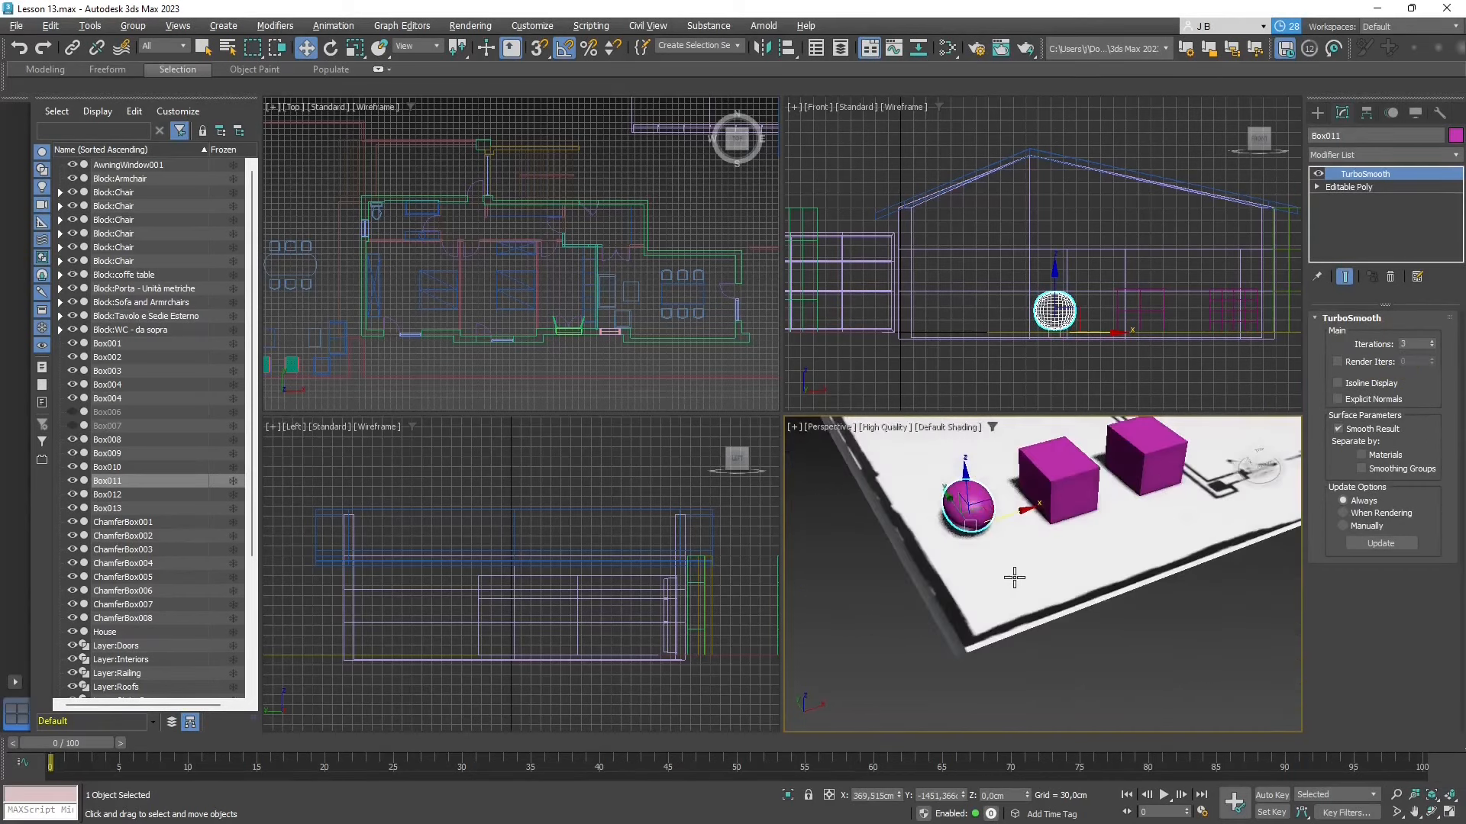
pyautogui.click(1431, 347)
pyautogui.click(1432, 347)
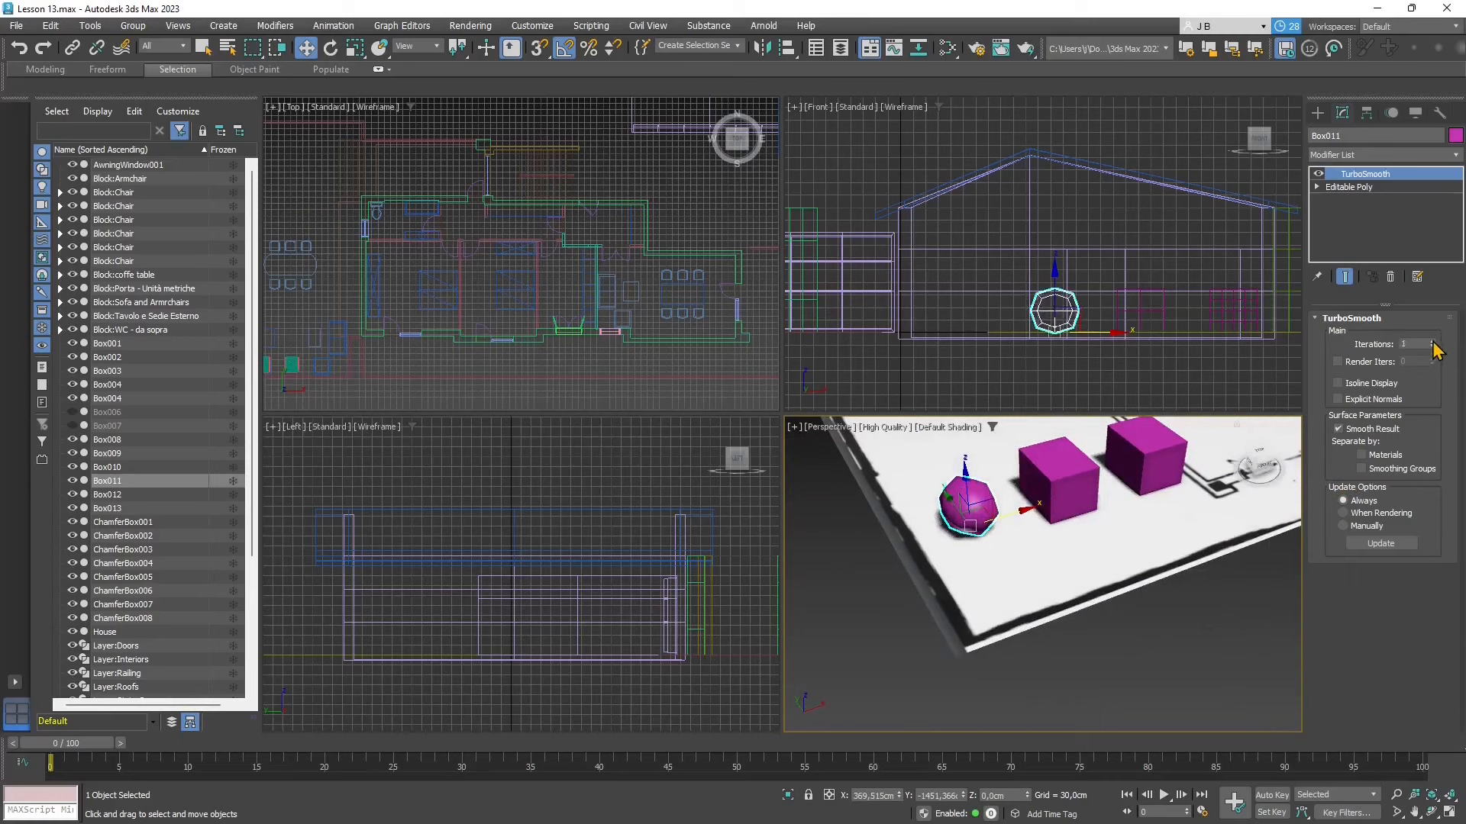
pyautogui.click(1431, 341)
pyautogui.click(1431, 341)
# - Examine the smoothed mesh of Box011 up close in all views and compare its shape with the unsmoothed Box012
pyautogui.scroll(3, 985, 304)
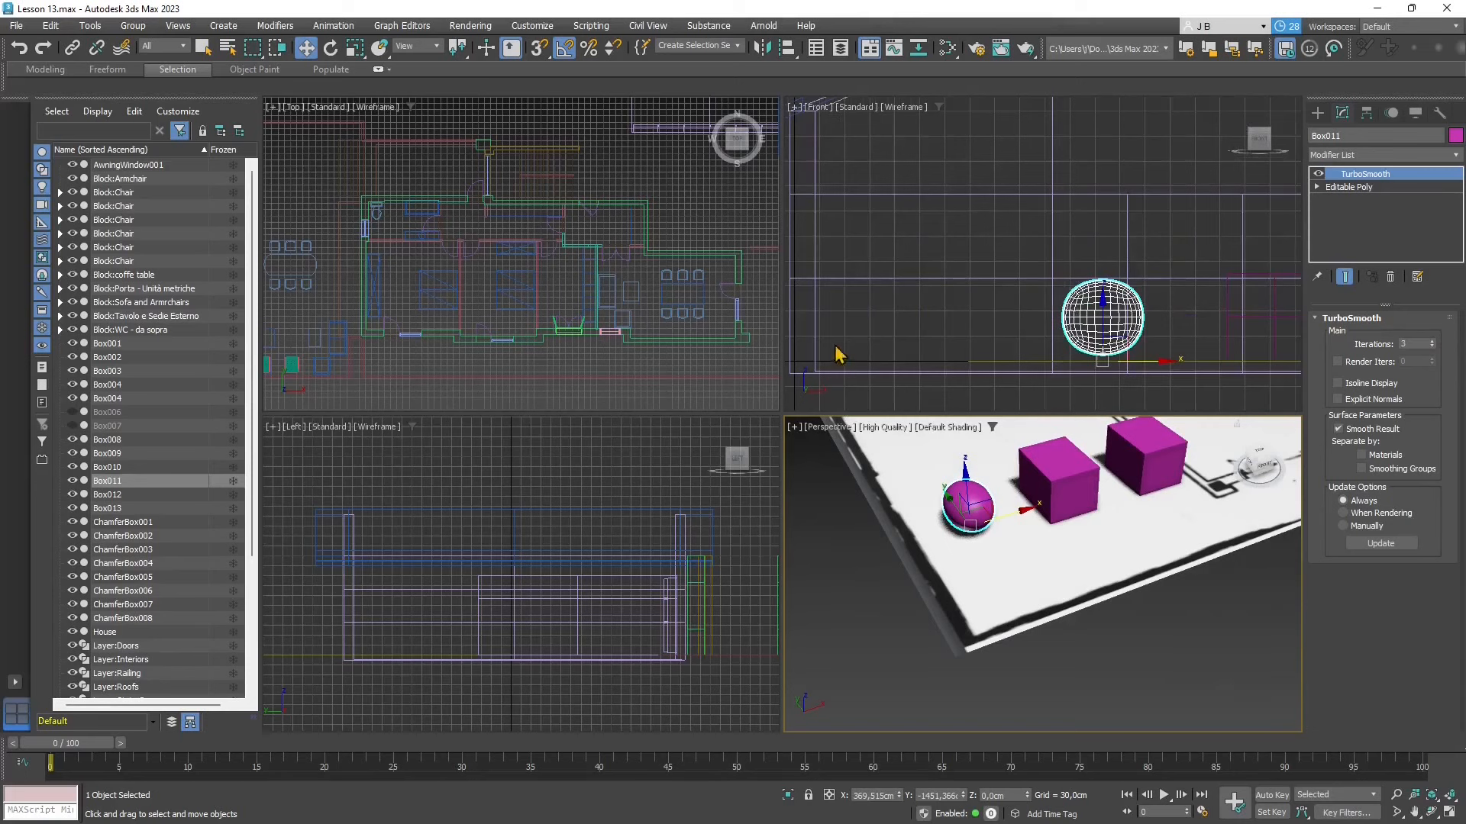
pyautogui.click(1431, 796)
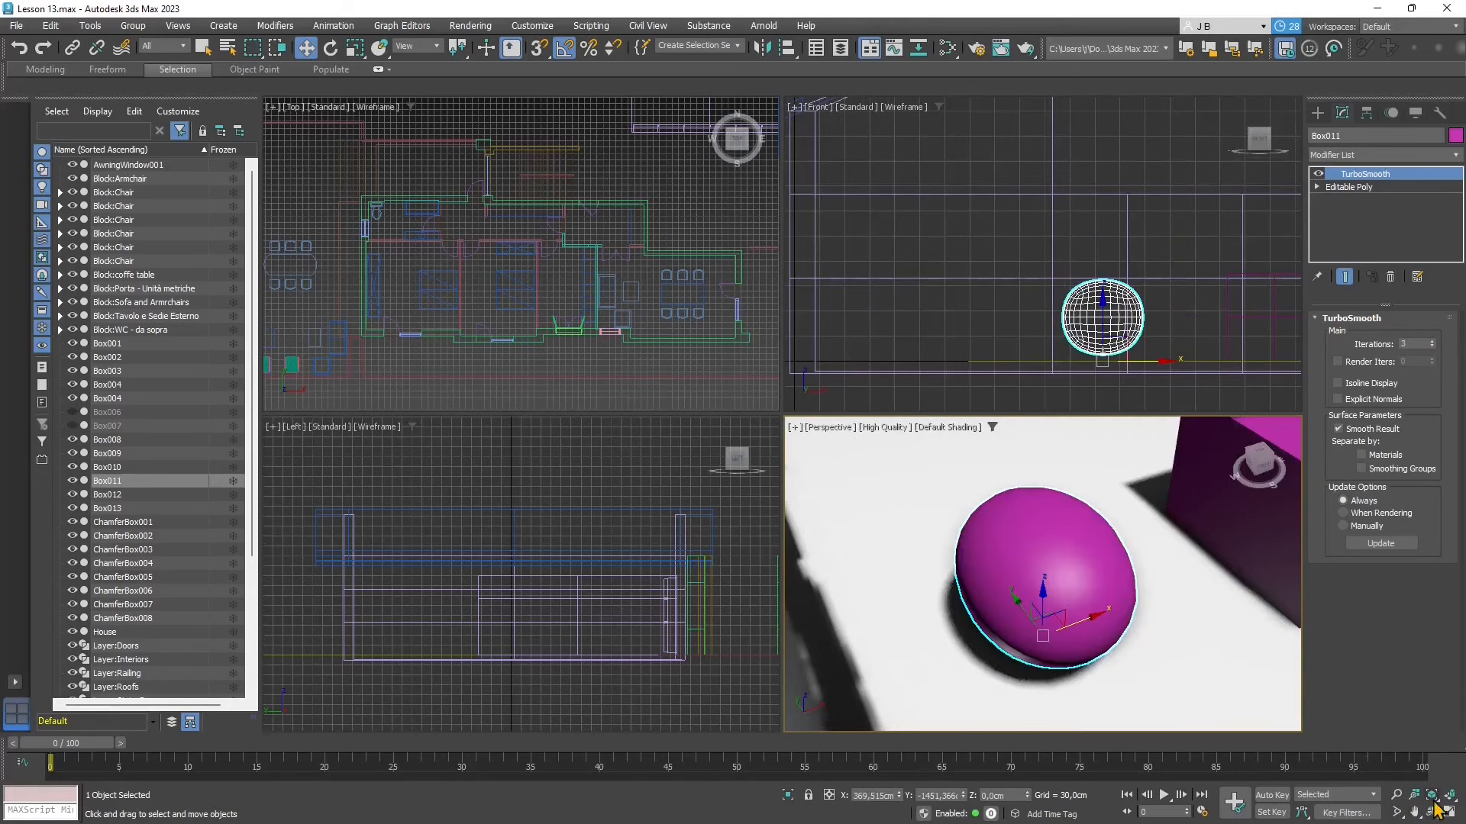
pyautogui.click(1448, 811)
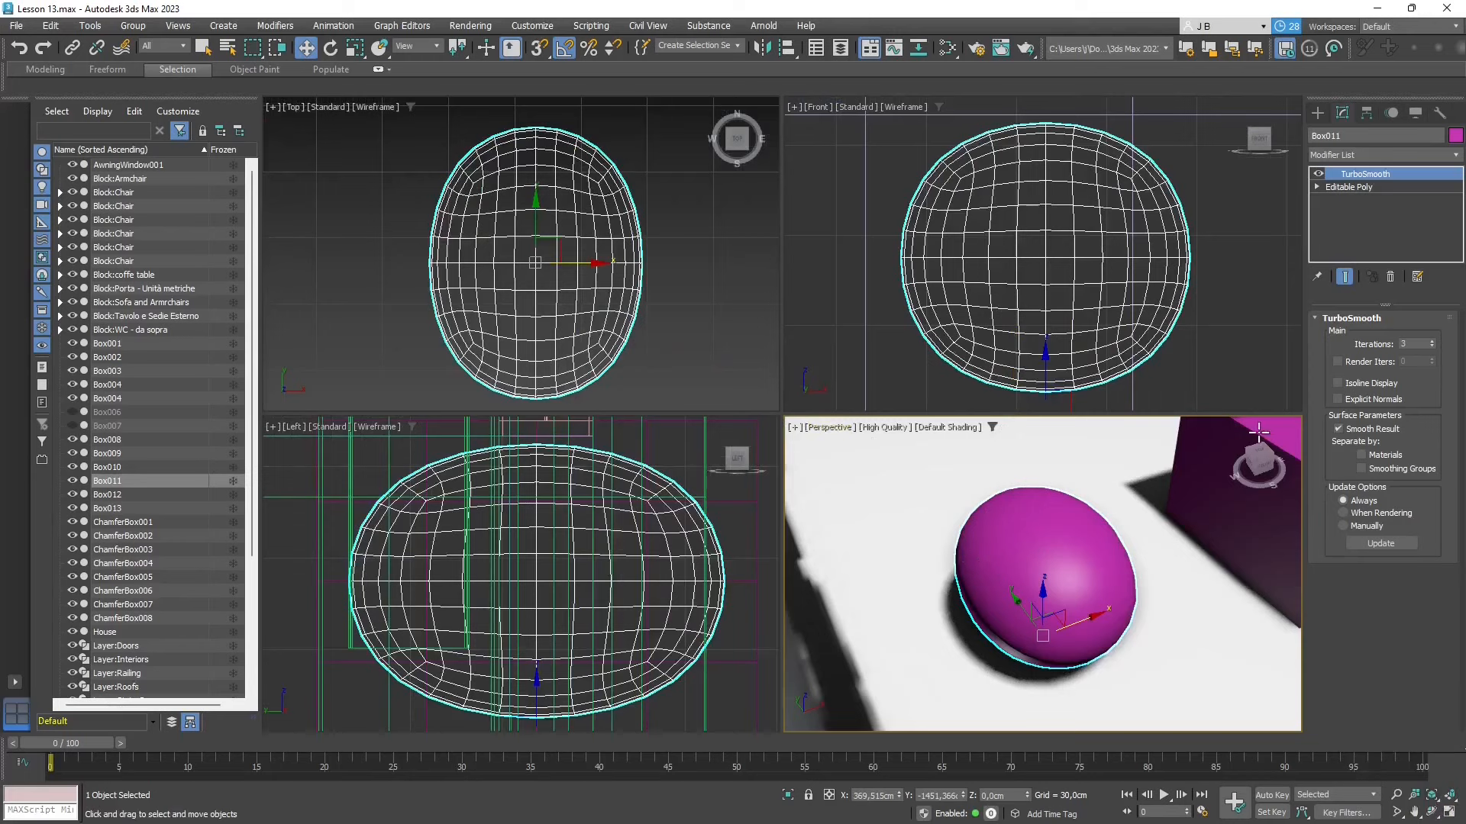
pyautogui.scroll(-5, 1112, 601)
pyautogui.keyDown('alt'); pyautogui.moveTo(1112, 602); pyautogui.dragTo(992, 567, button='middle'); pyautogui.keyUp('alt')
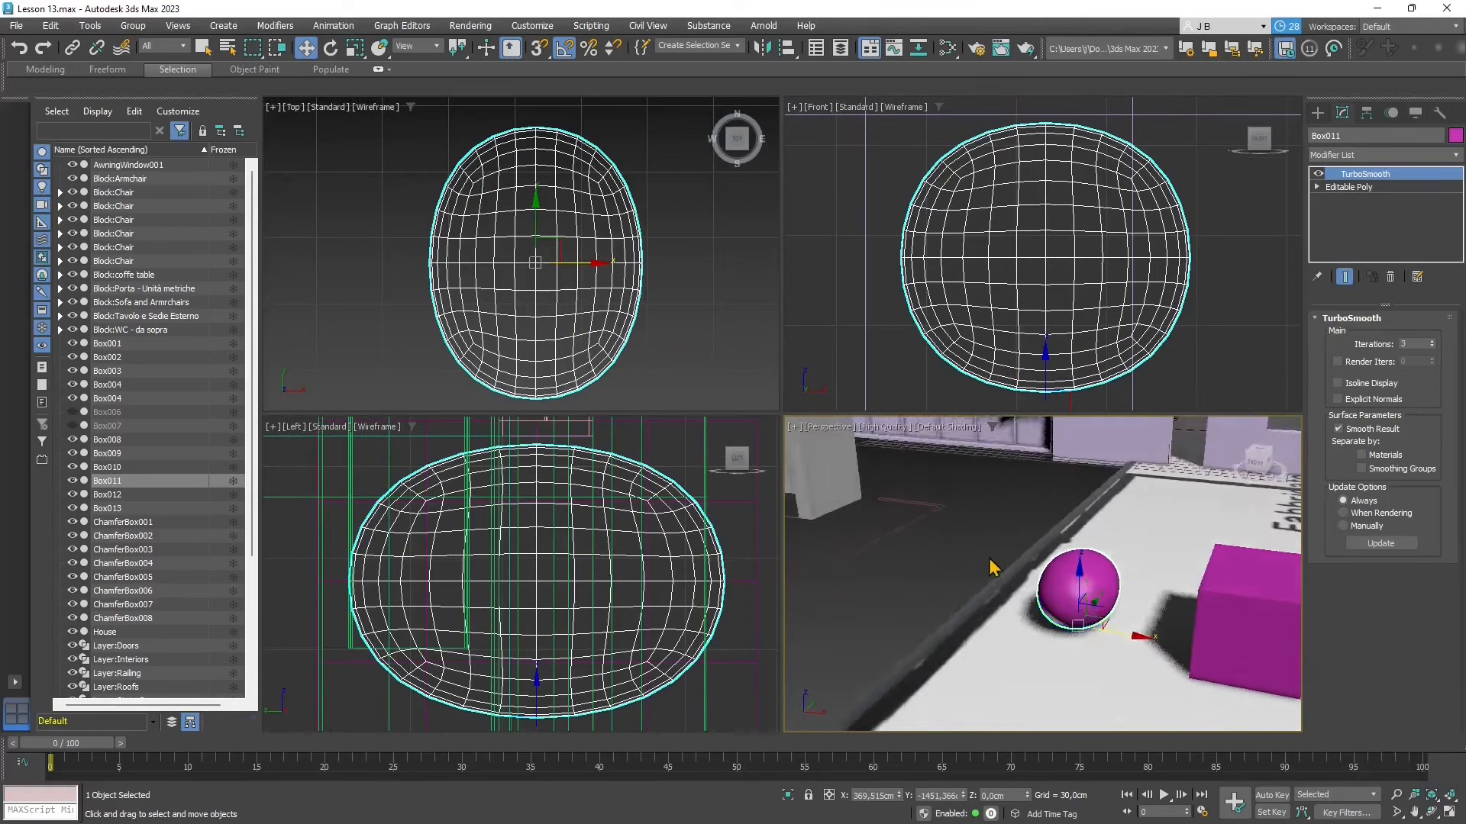
pyautogui.scroll(-3, 993, 568)
pyautogui.scroll(-2, 976, 545)
pyautogui.scroll(4, 1040, 567)
pyautogui.scroll(-2, 976, 545)
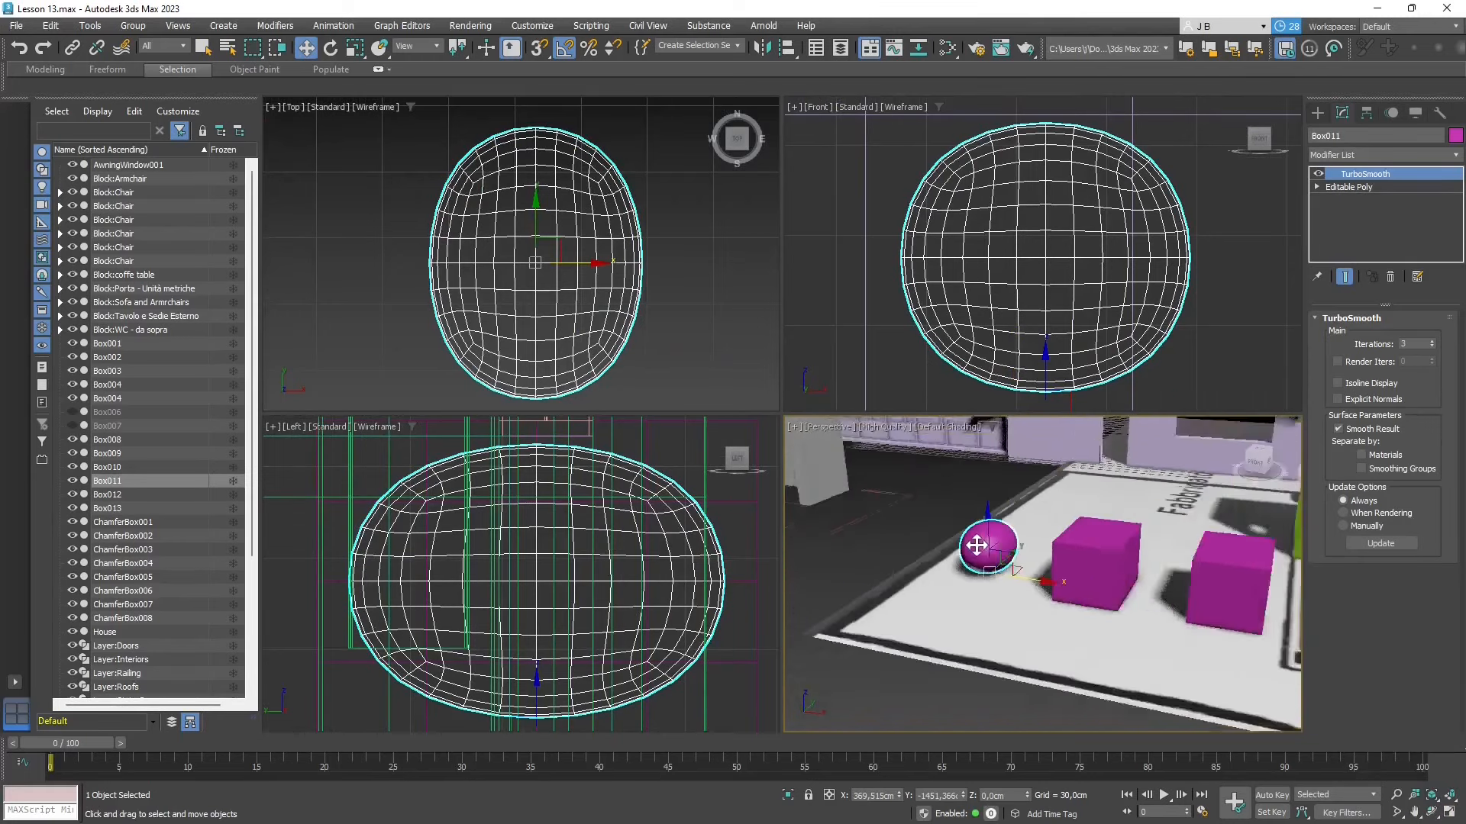
pyautogui.keyDown('alt'); pyautogui.moveTo(976, 545); pyautogui.dragTo(1012, 577, button='middle'); pyautogui.keyUp('alt')
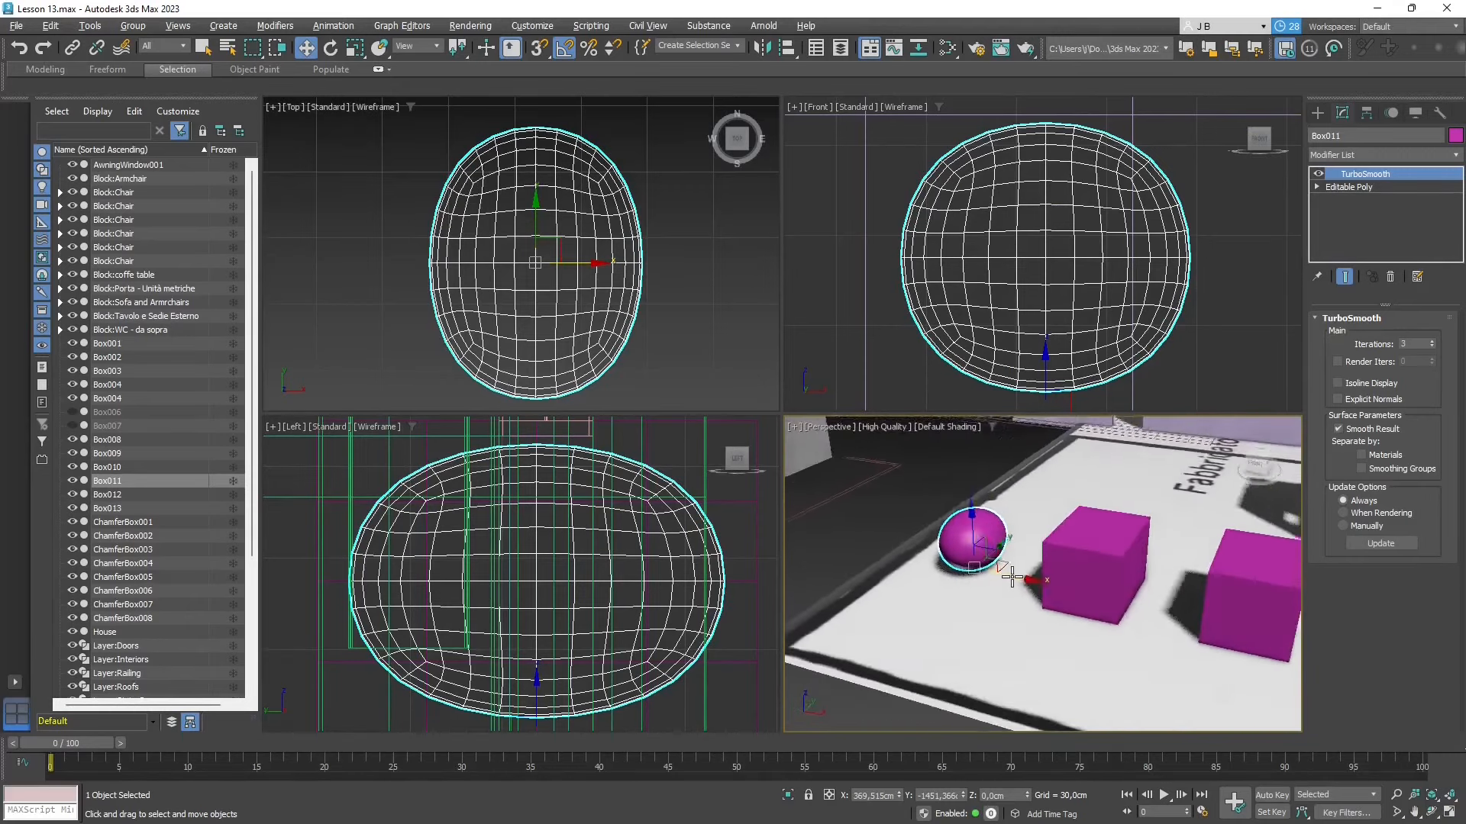
pyautogui.scroll(-3, 1011, 577)
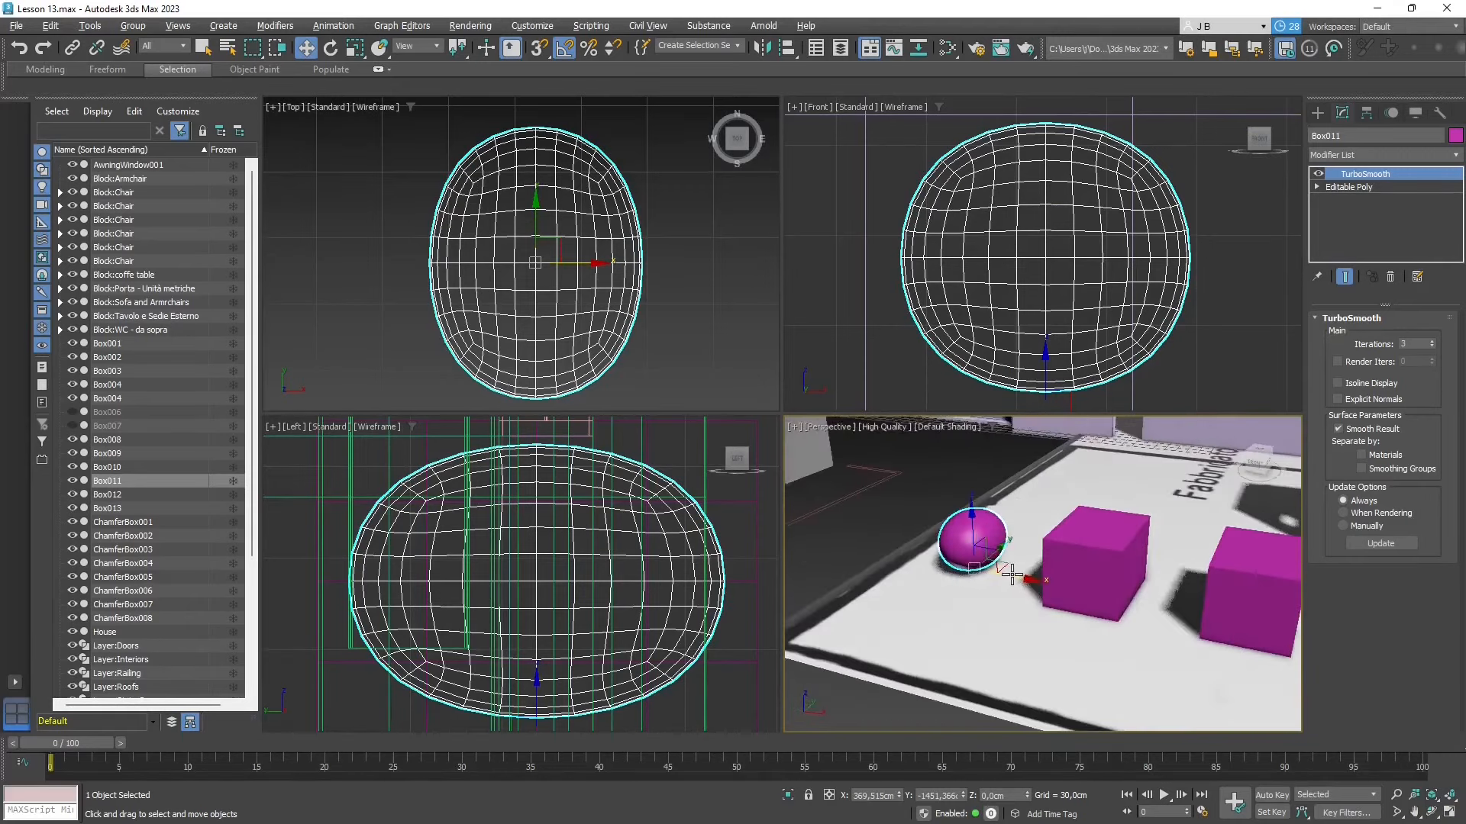
pyautogui.click(1032, 541)
pyautogui.scroll(3, 1045, 594)
pyautogui.click(926, 508)
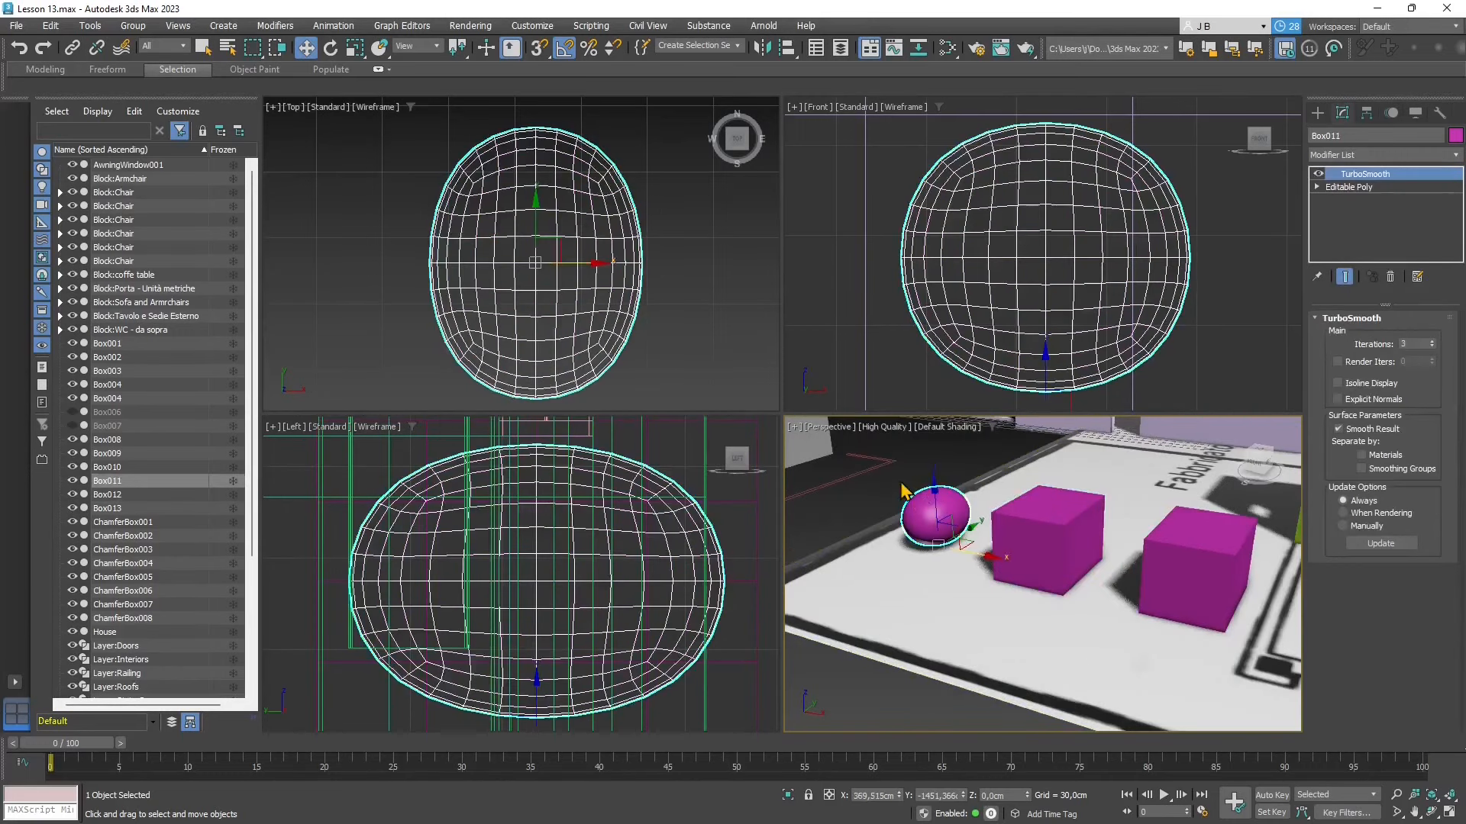
# - Select Box012, enable Use NURMS Subdivision and set its display iterations to 3
pyautogui.click(1061, 510)
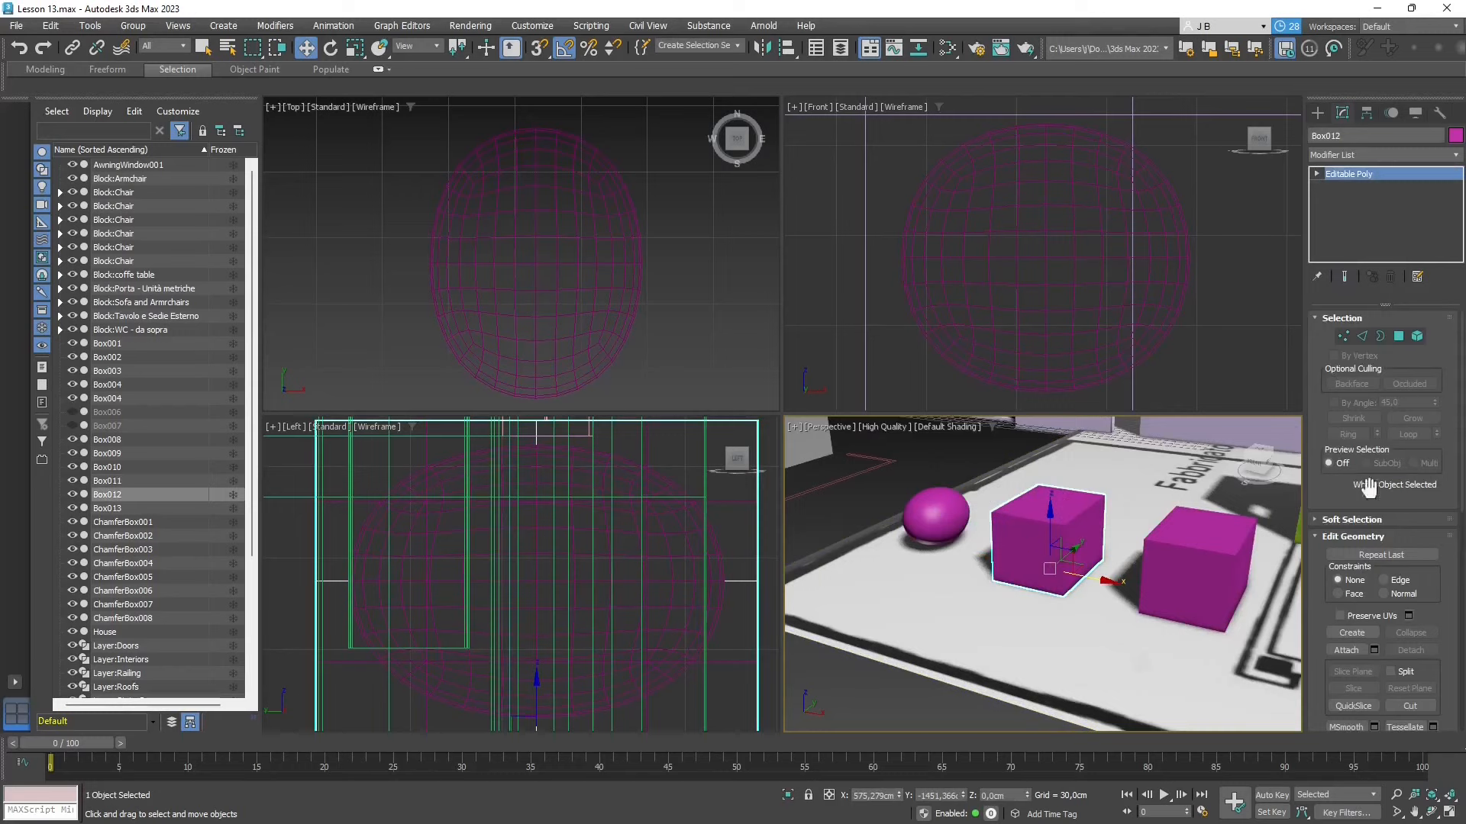
pyautogui.scroll(-10, 1364, 561)
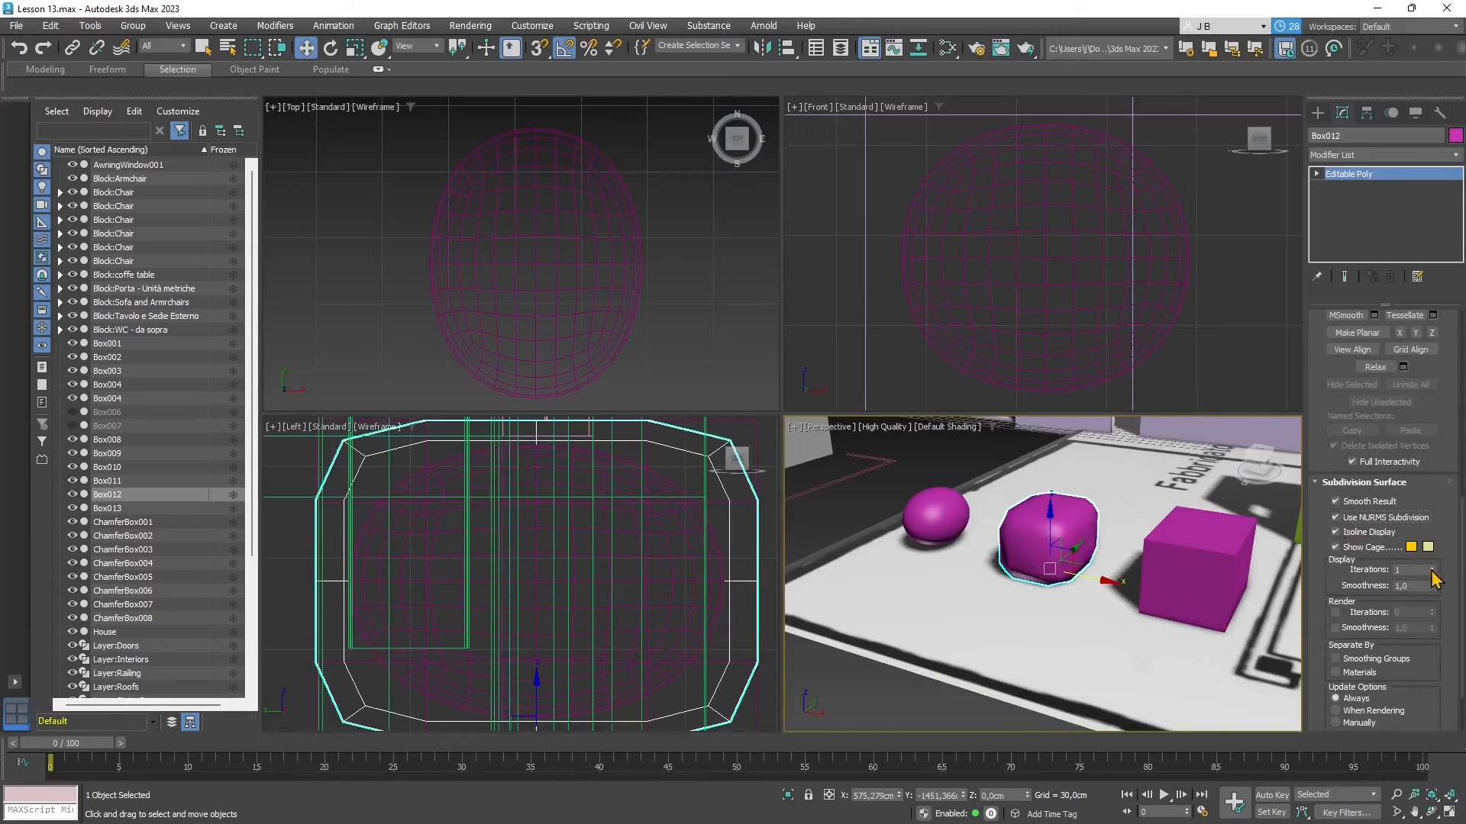
pyautogui.click(1430, 569)
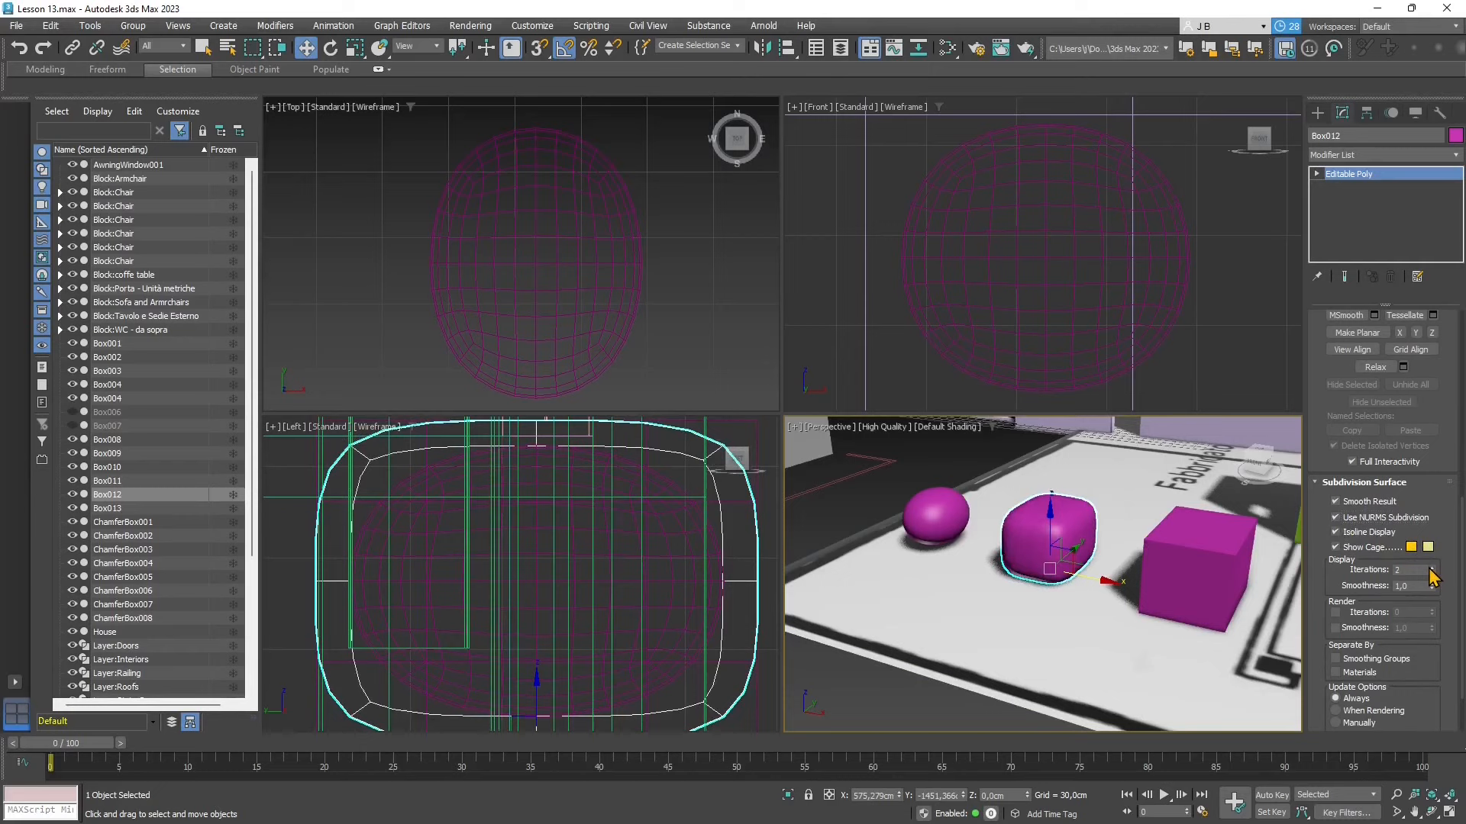
pyautogui.click(1430, 569)
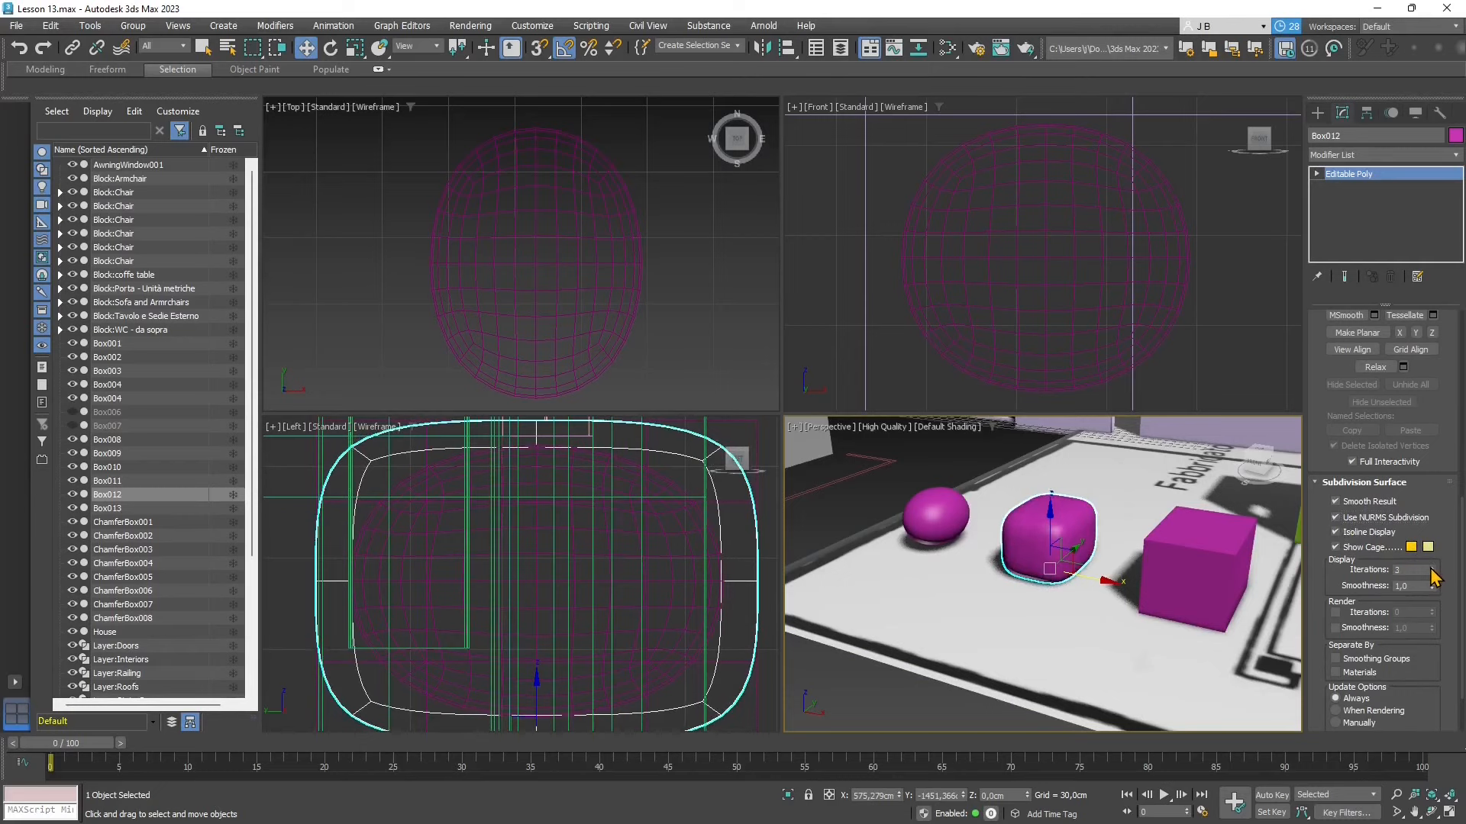
# - Compare the wireframes of Box011 and Box012 in the Front view, finishing with Box012 selected
pyautogui.scroll(-5, 942, 317)
pyautogui.scroll(2, 1047, 336)
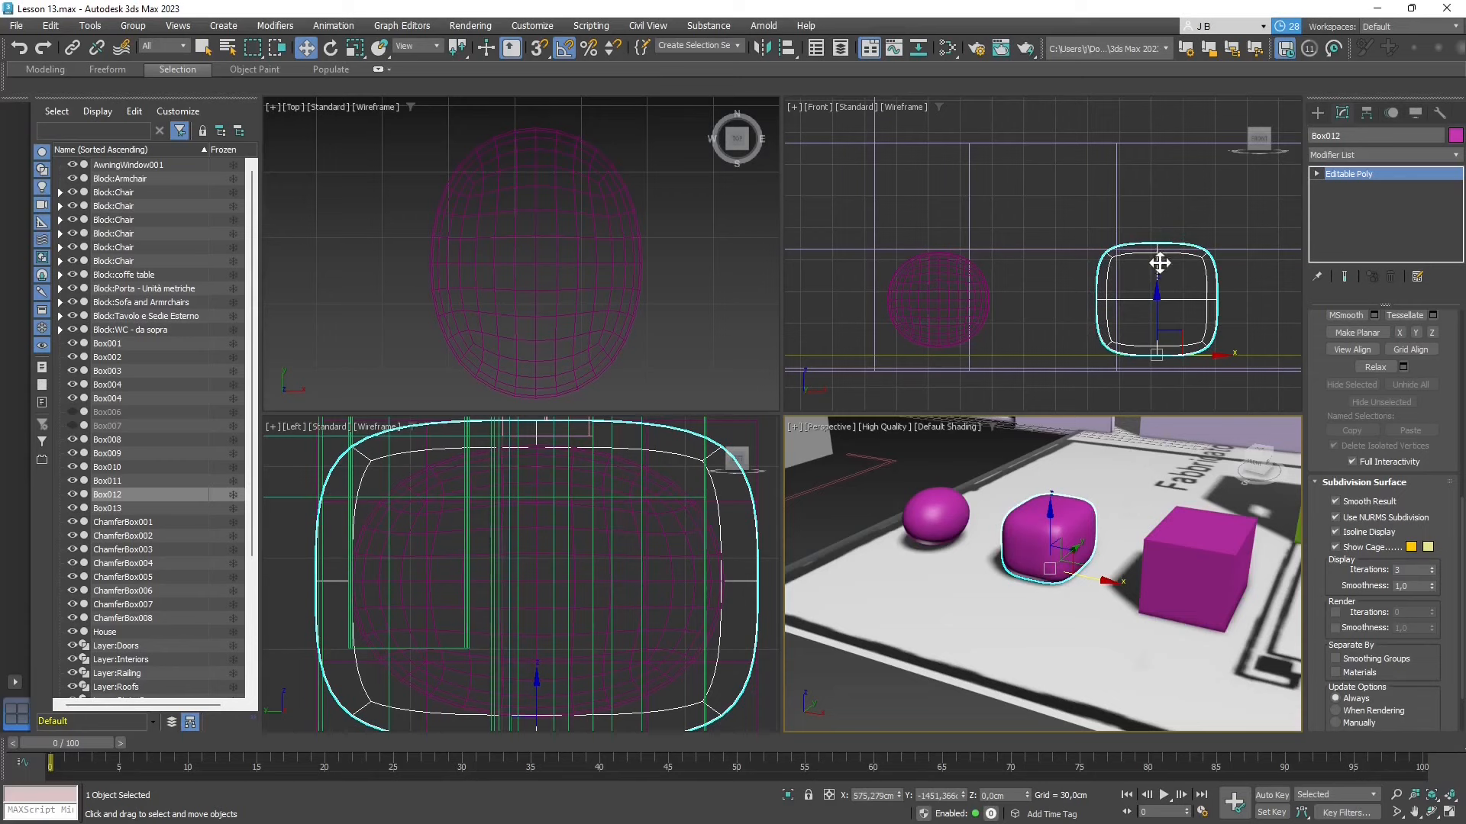
pyautogui.click(908, 308)
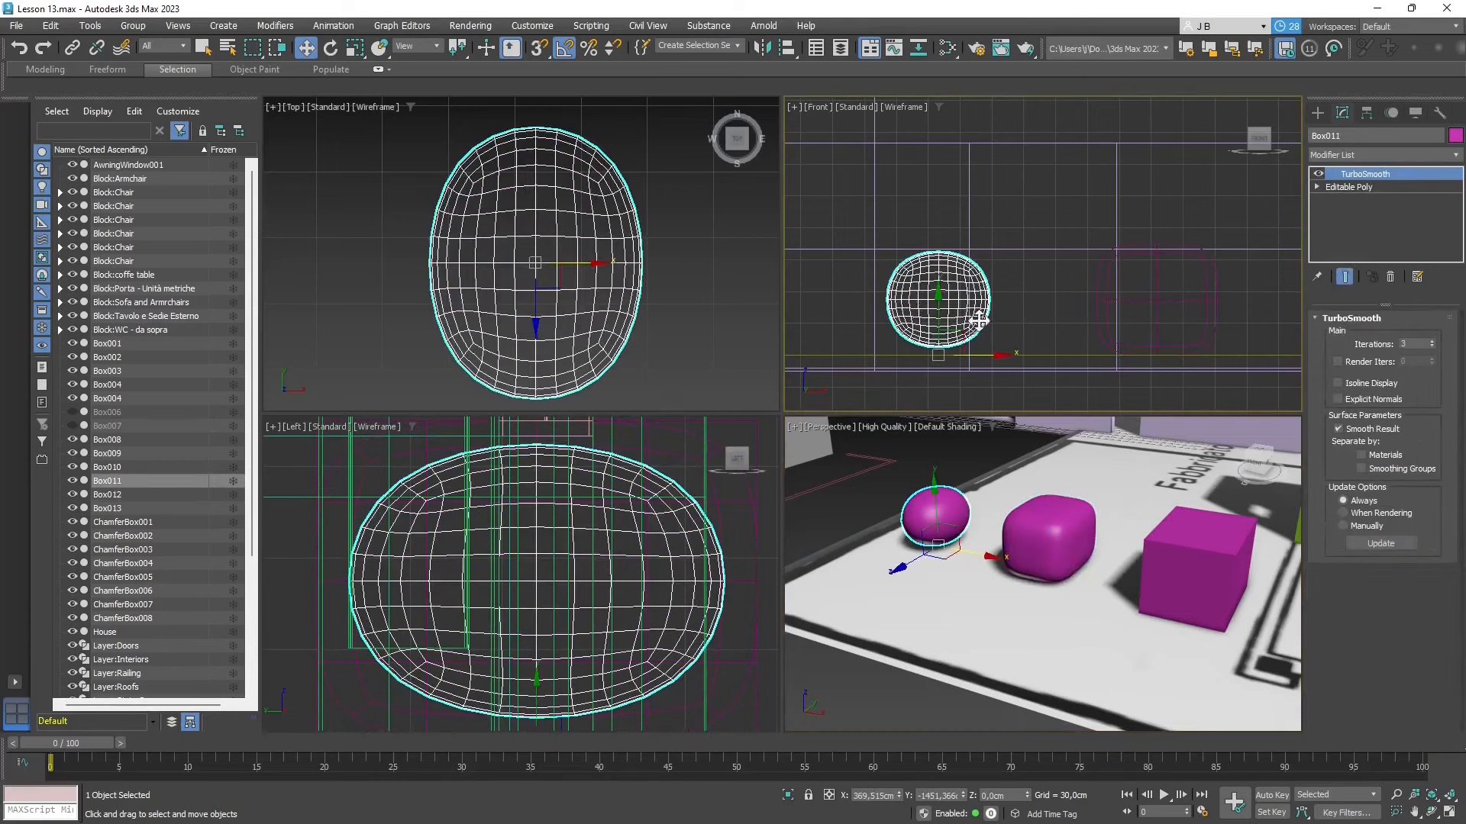
pyautogui.click(1084, 287)
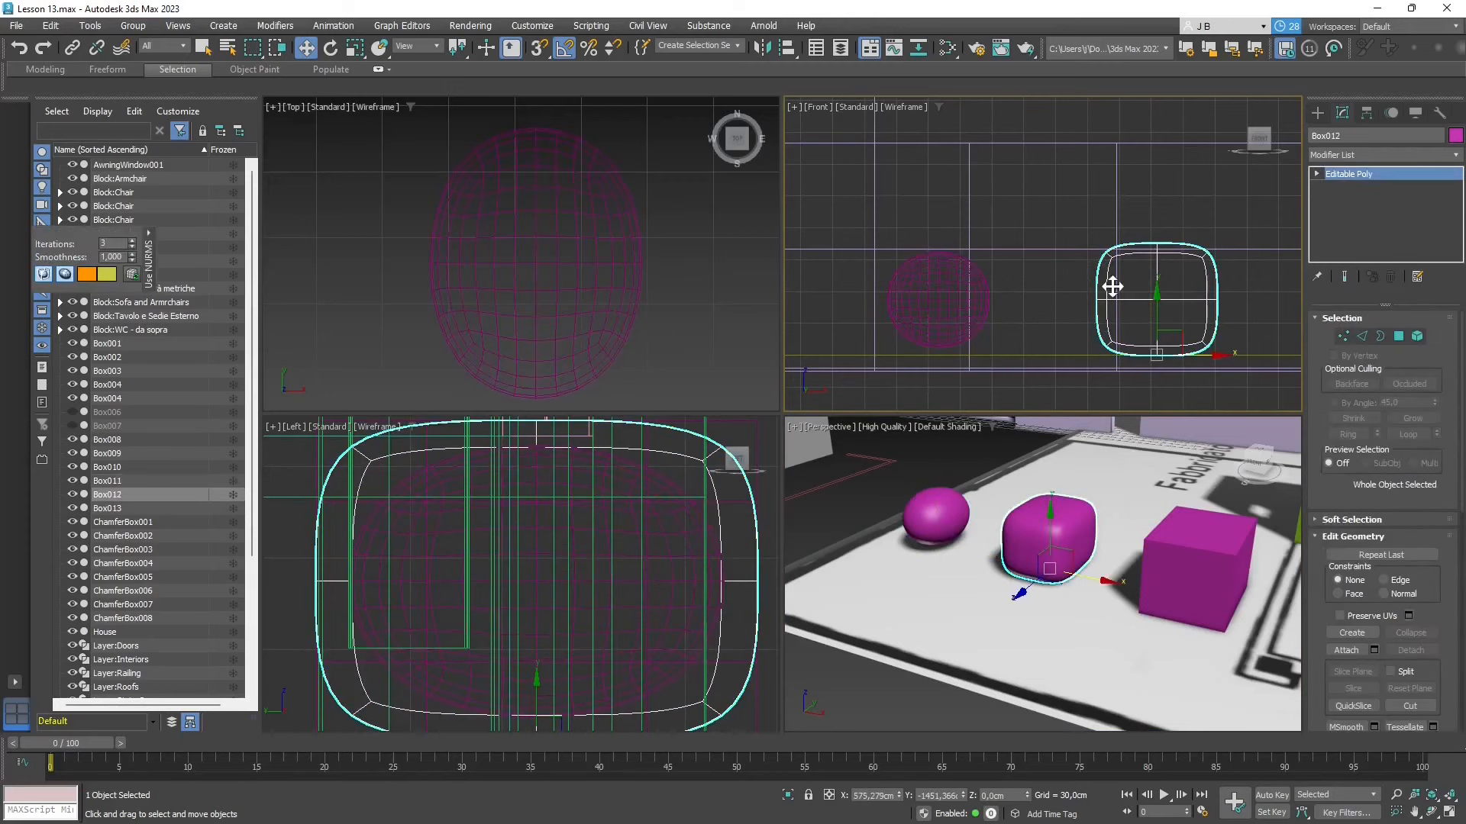
pyautogui.moveTo(1115, 287); pyautogui.dragTo(1052, 274, button='middle')
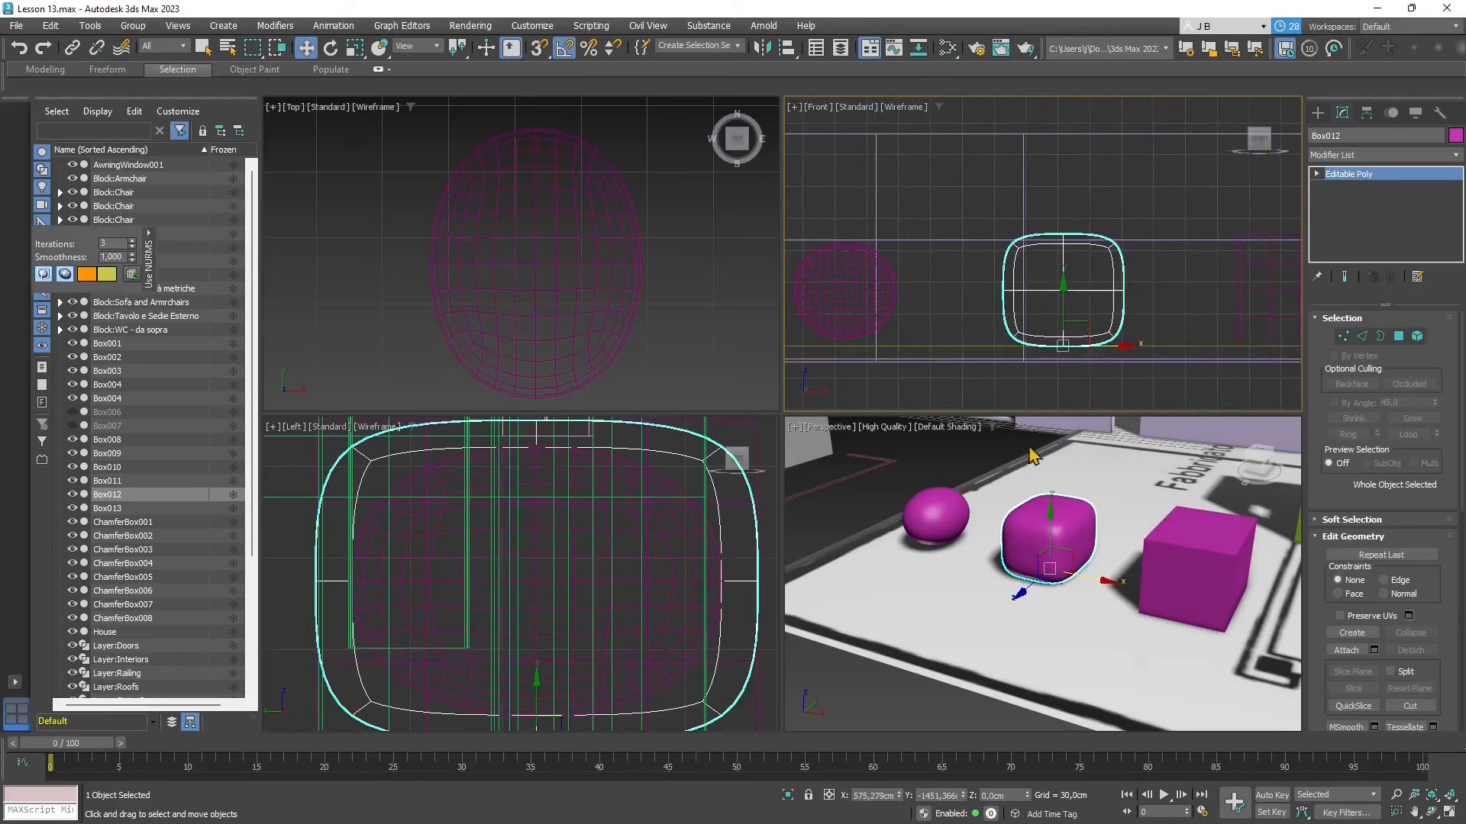
# - Convert the NURMS-smoothed Box012 to an Editable Poly
pyautogui.click(1028, 540)
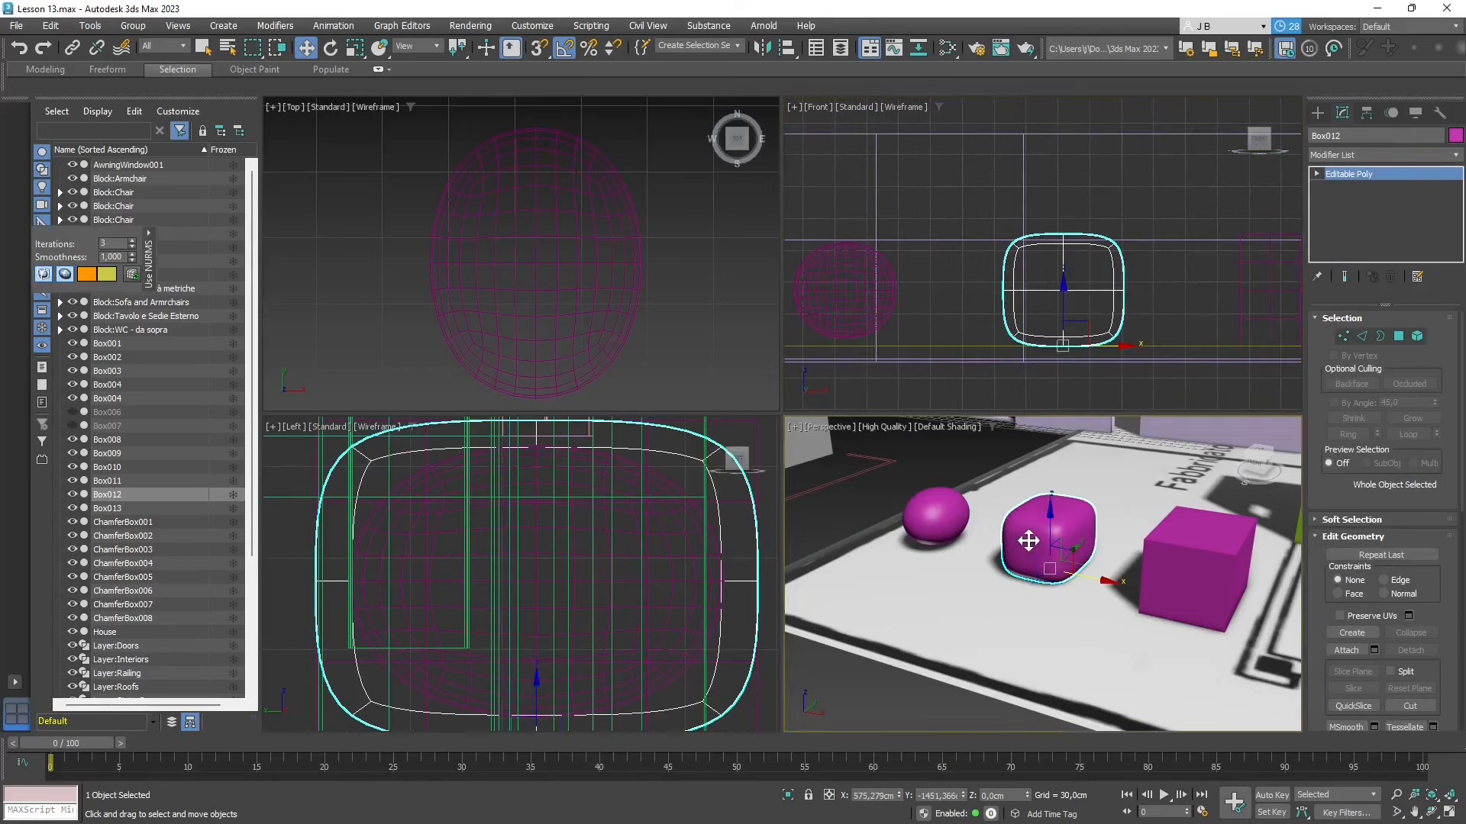
pyautogui.rightClick(1028, 541)
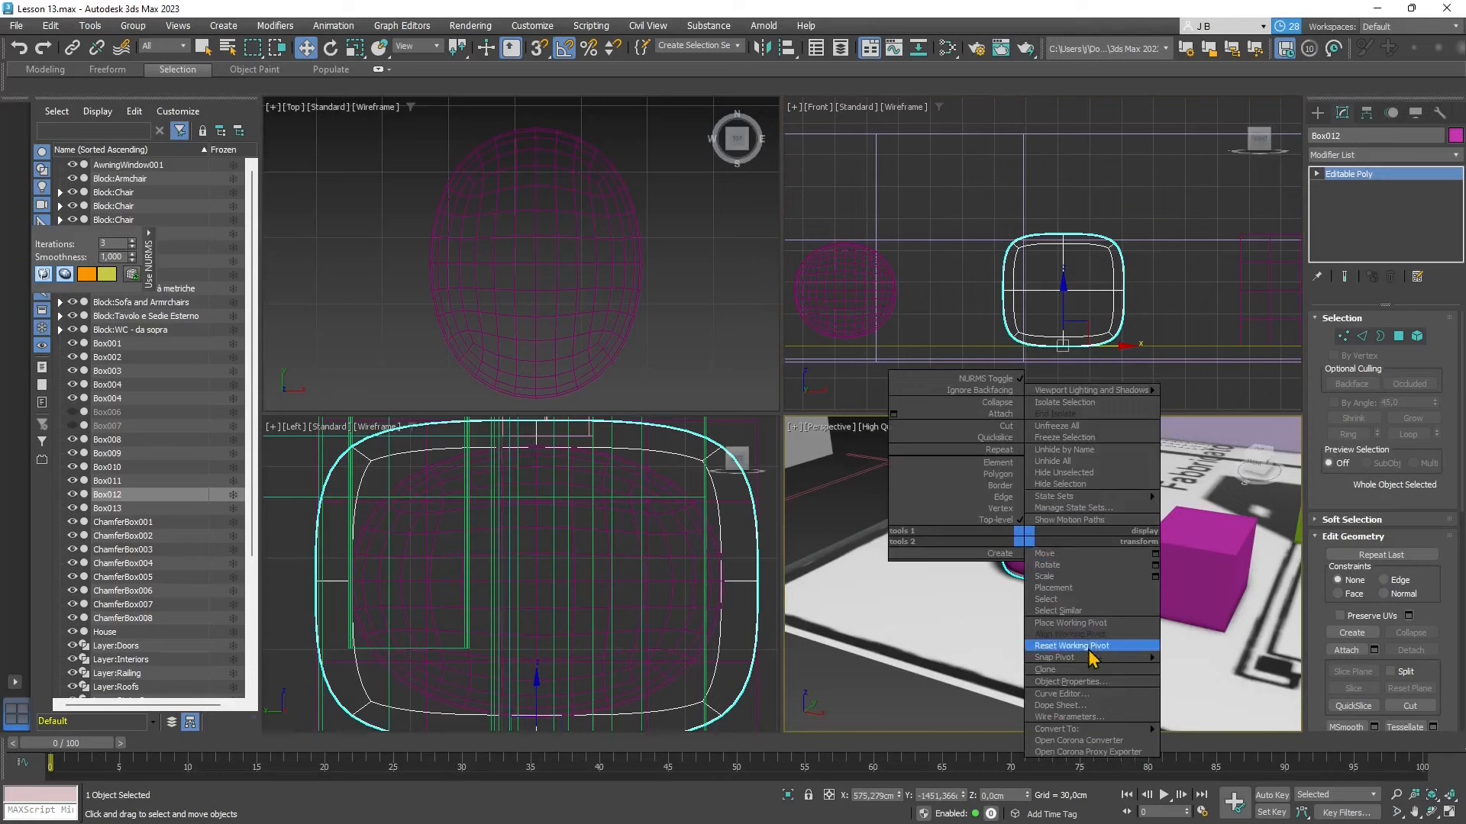
pyautogui.moveTo(1107, 729)
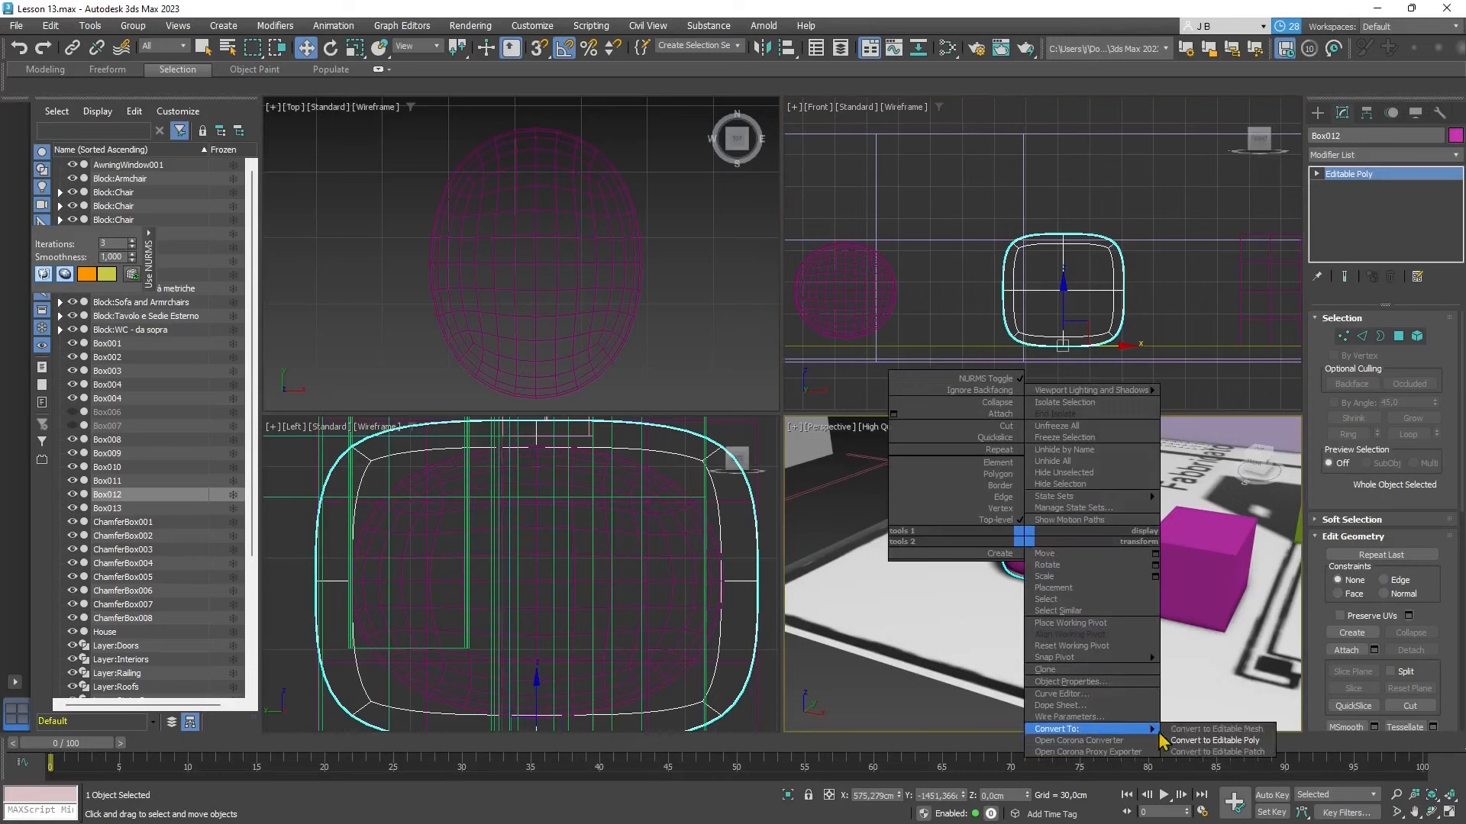
pyautogui.click(1188, 740)
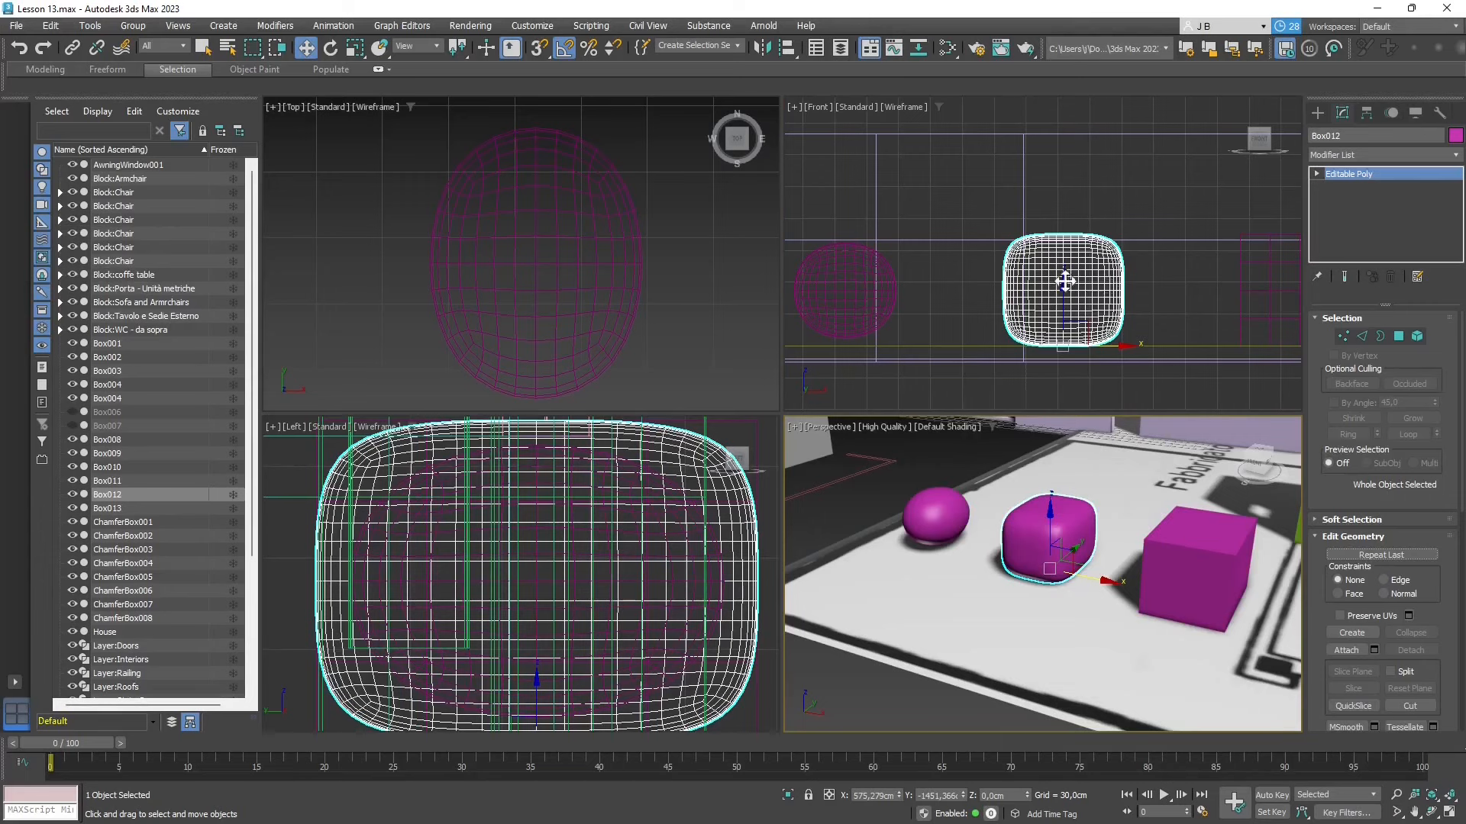
# - Compare the converted mesh of Box012 with the TurboSmooth mesh of Box011, and clear the selection
pyautogui.scroll(-2, 1000, 274)
pyautogui.click(1142, 305)
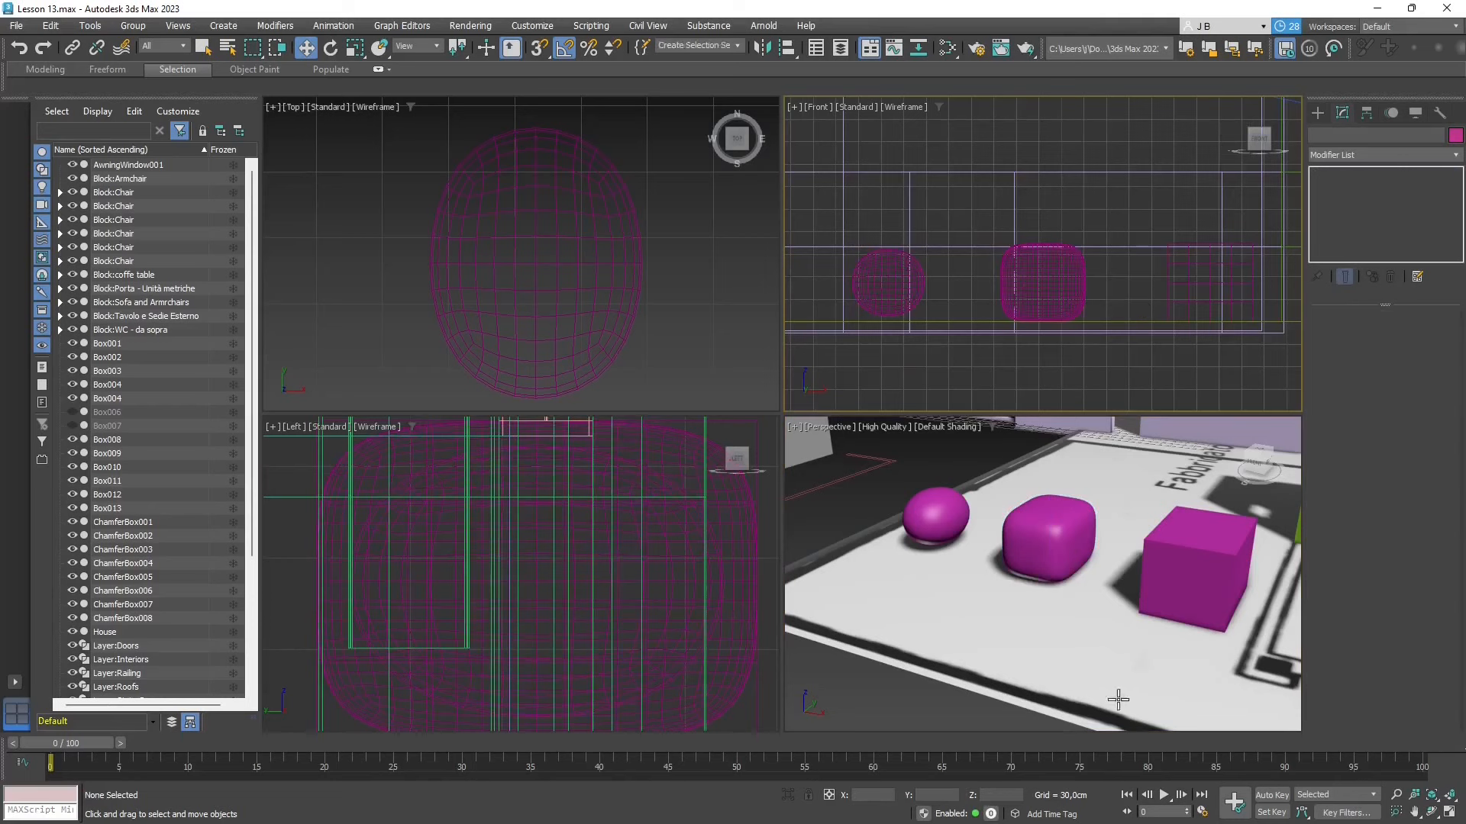
pyautogui.click(1049, 566)
pyautogui.keyDown('alt'); pyautogui.moveTo(924, 537); pyautogui.dragTo(985, 561, button='middle'); pyautogui.keyUp('alt')
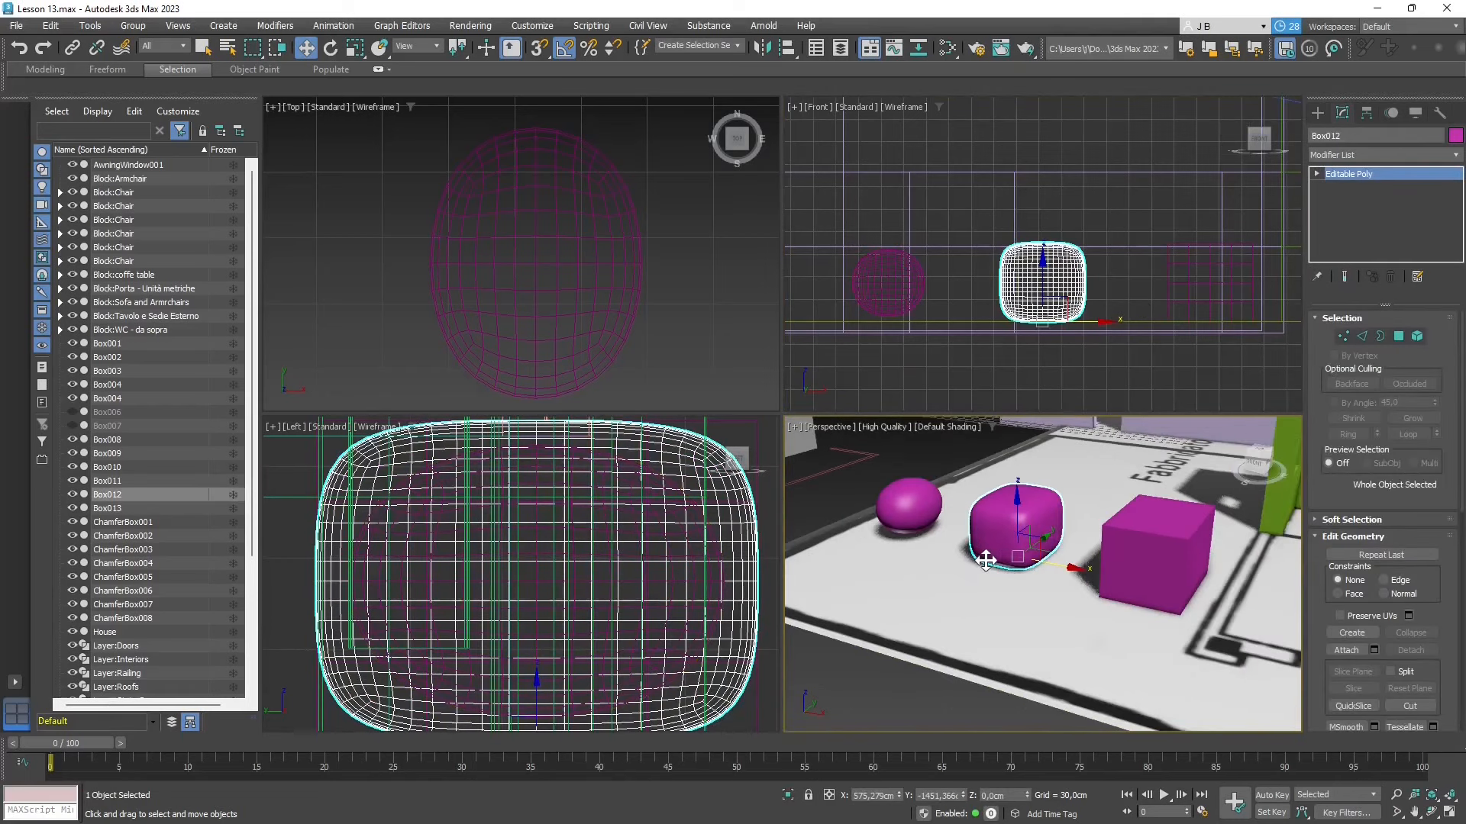
pyautogui.click(913, 526)
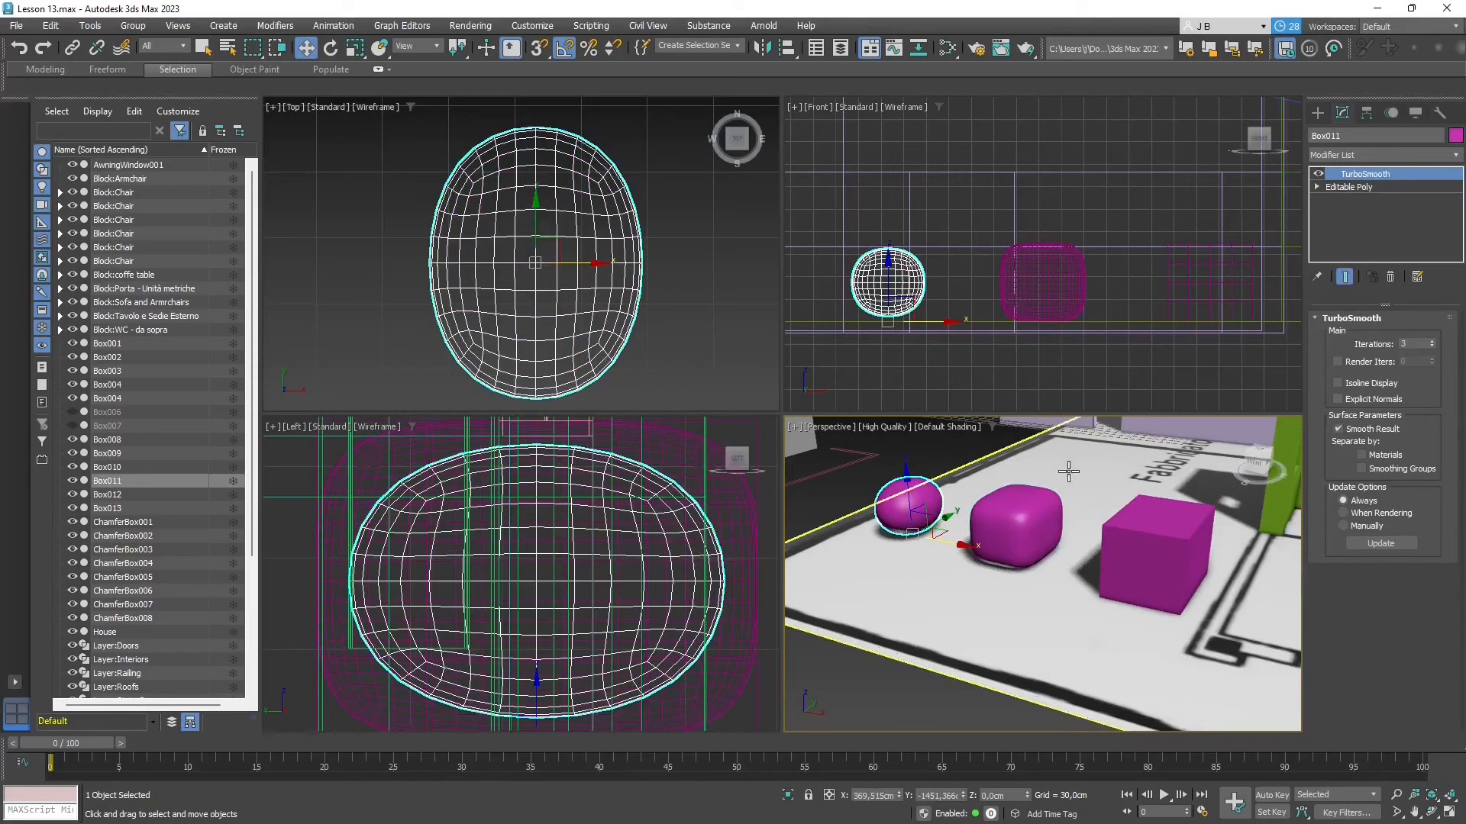
pyautogui.click(1037, 496)
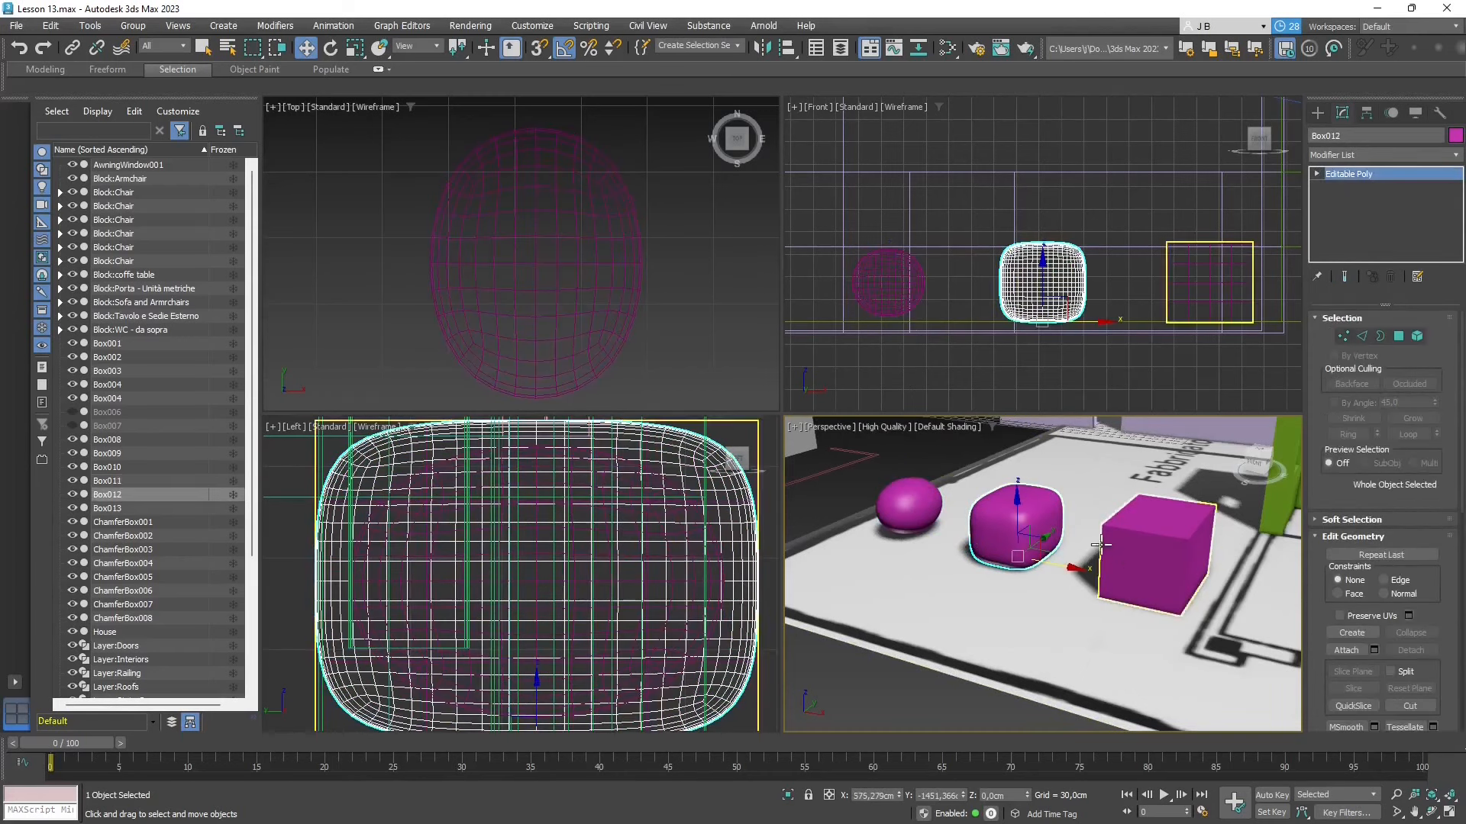
pyautogui.click(950, 468)
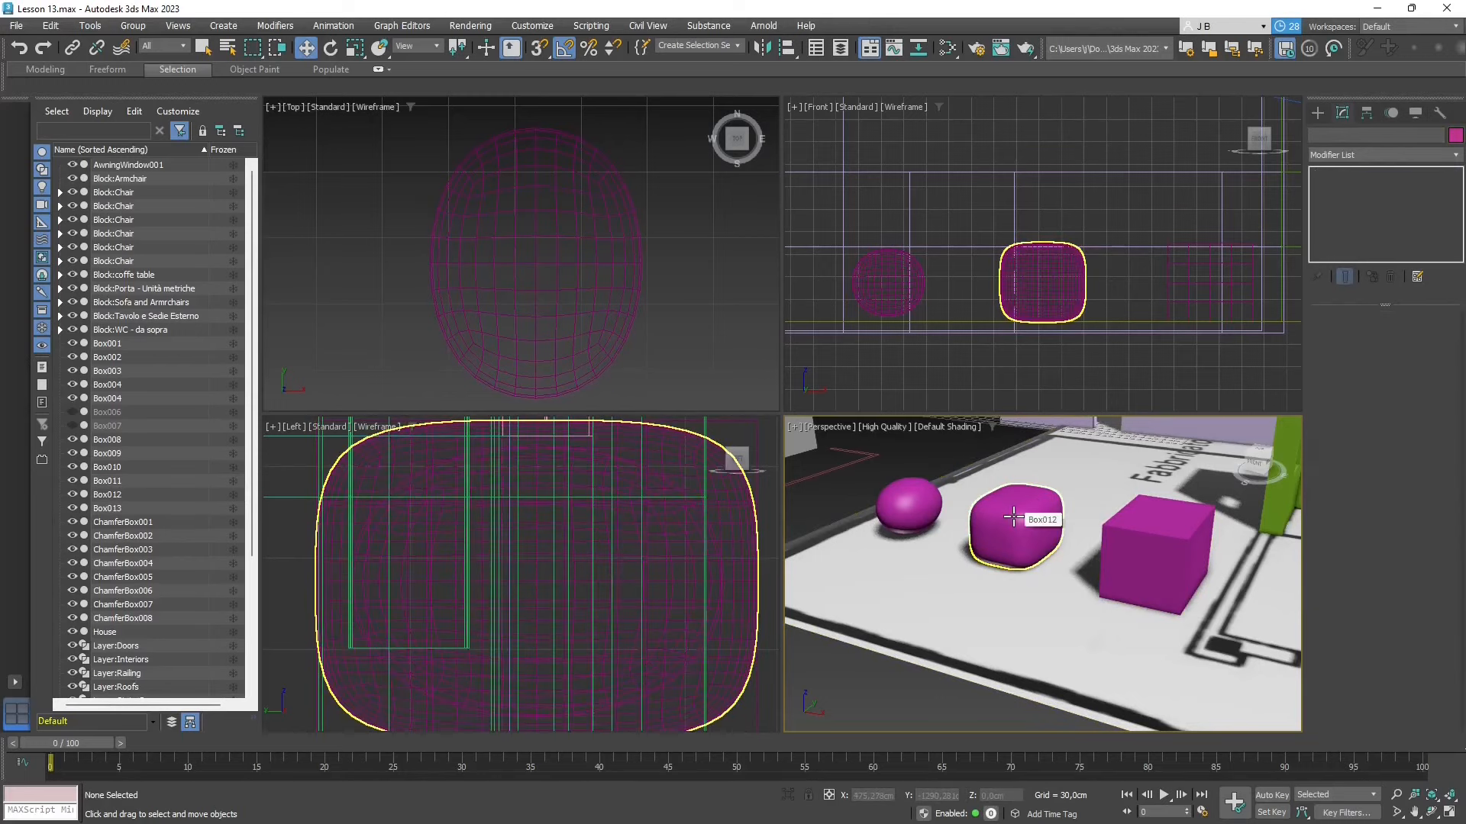